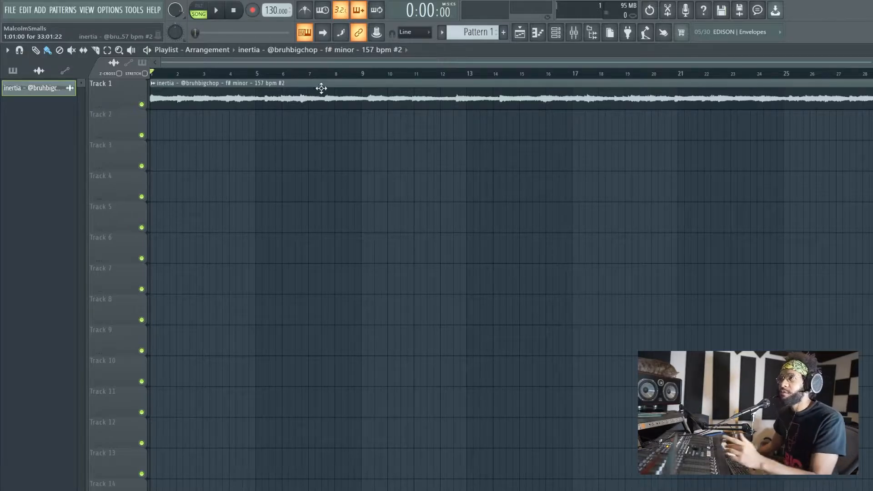
Set the project tempo to 157 BPM and add the [YC] O's sample as a new channel in the channel rack
{"action": "left_click_drag", "start_coordinate": [276, 10], "coordinate": [276, 2]}
{"action": "key", "text": "F6"}
{"action": "scroll", "coordinate": [511, 284], "scroll_direction": "down", "scroll_amount": 1}
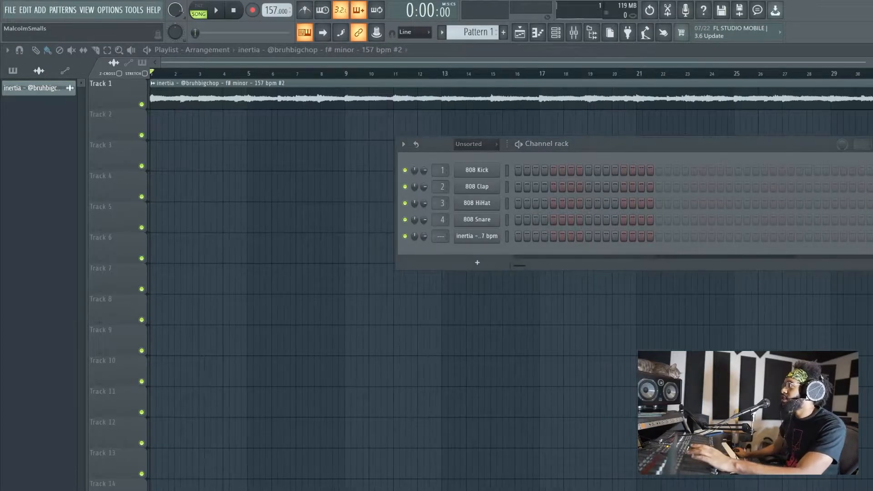
{"action": "left_click_drag", "start_coordinate": [872, 218], "coordinate": [472, 253]}
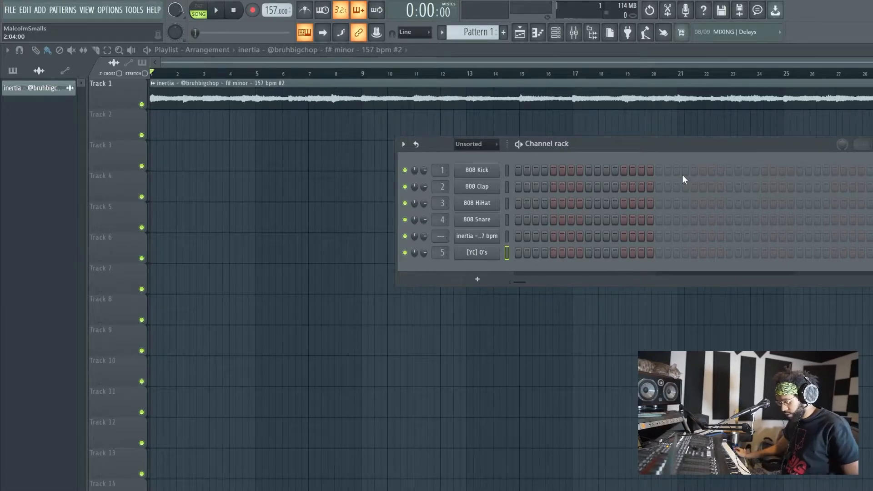
Show the mixer and examine the TBE - 808 4 channel's sampler settings and piano roll
{"action": "key", "text": "F9"}
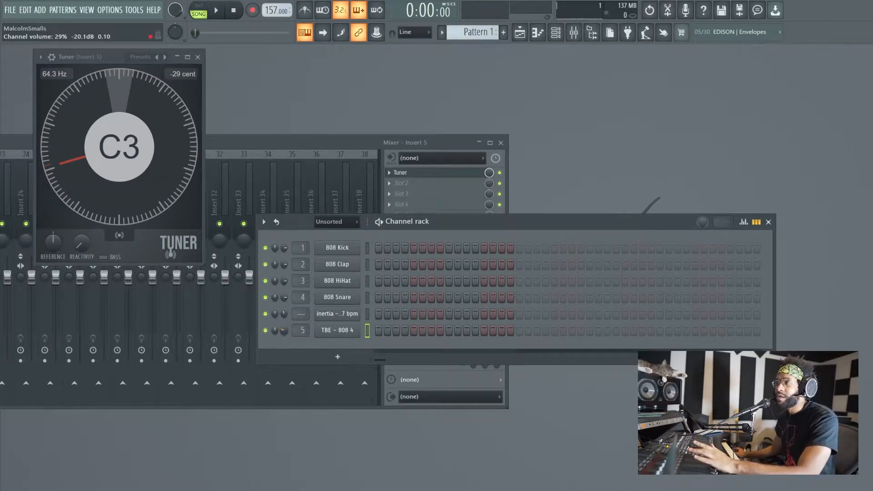
{"action": "left_click", "coordinate": [340, 320]}
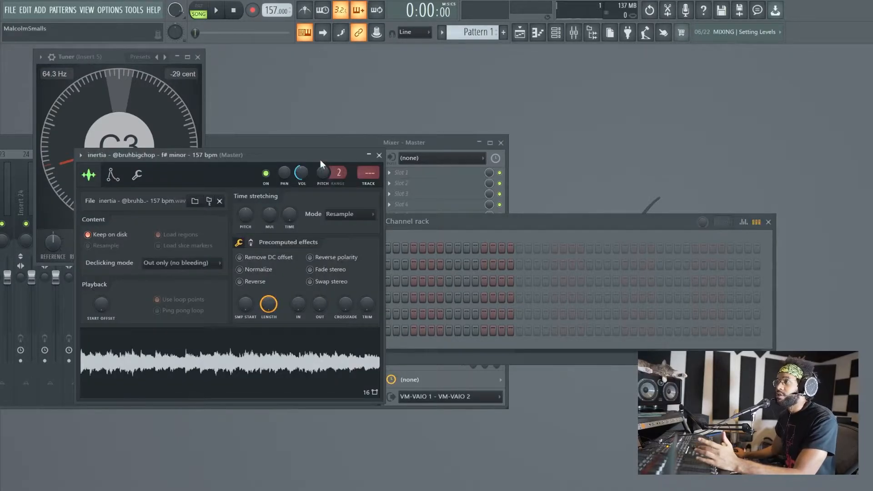
{"action": "left_click", "coordinate": [380, 155]}
{"action": "left_click", "coordinate": [340, 331]}
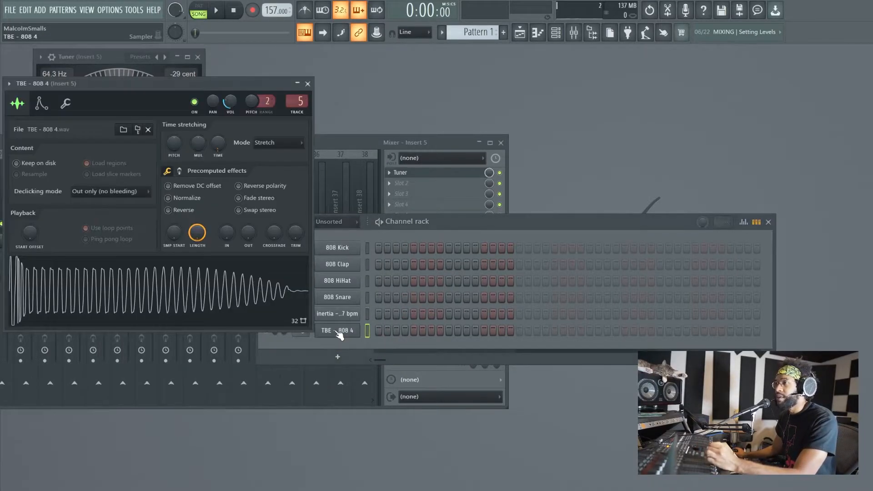
{"action": "key", "text": "F7"}
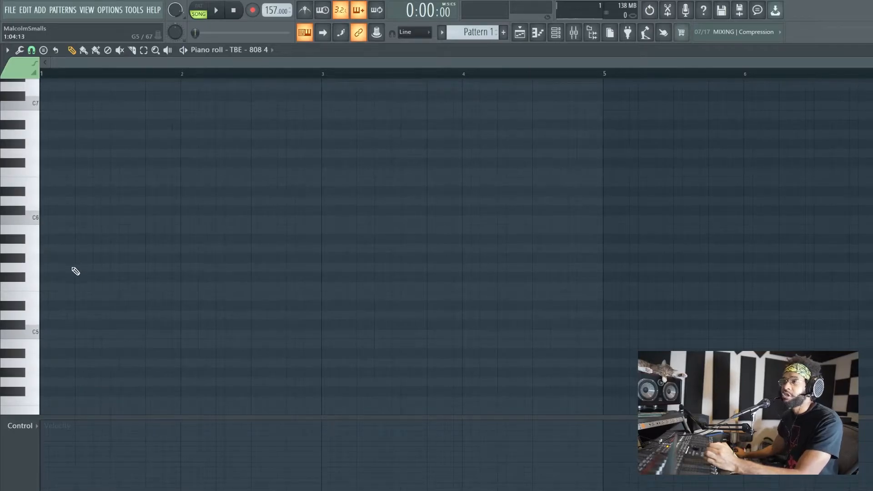
{"action": "scroll", "coordinate": [123, 284], "scroll_direction": "right", "scroll_amount": 1}
{"action": "scroll", "coordinate": [91, 303], "scroll_direction": "left", "scroll_amount": 1}
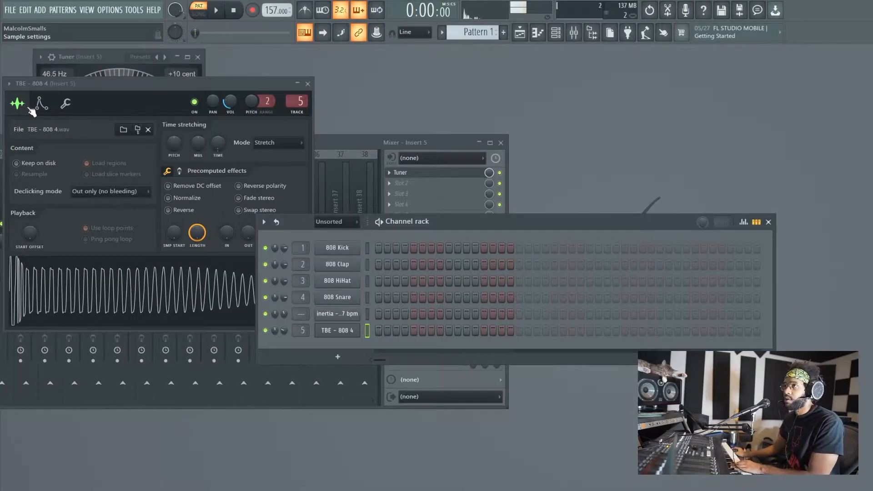
Make the TBE - 808 4 channel cut itself with Cut 1 and By 1, and close its sampler window
{"action": "left_click", "coordinate": [41, 103]}
{"action": "left_click", "coordinate": [66, 103]}
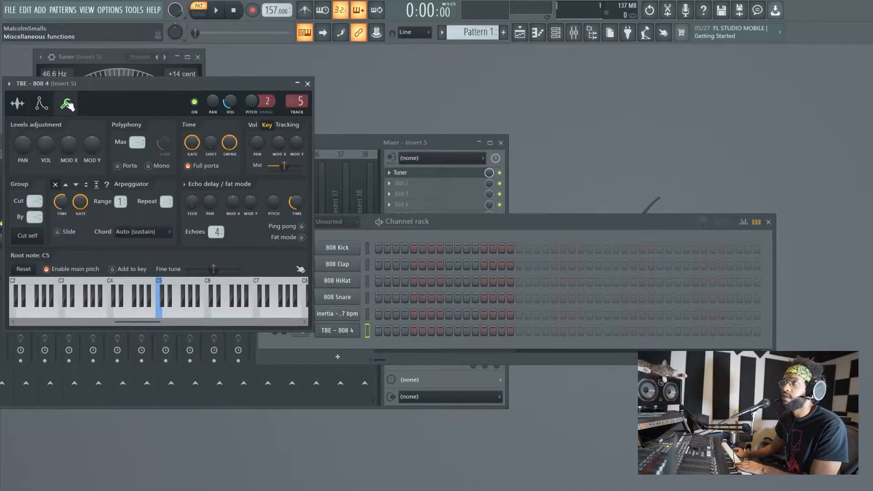
{"action": "left_click", "coordinate": [35, 243]}
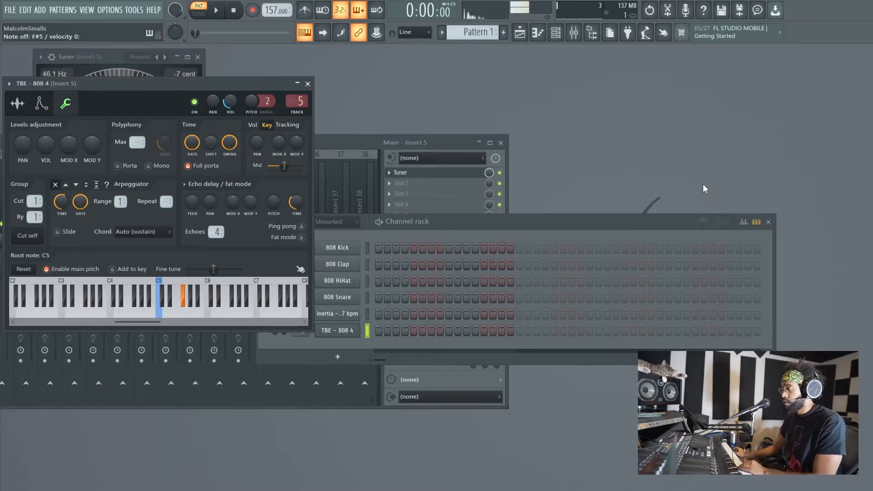
{"action": "left_click", "coordinate": [308, 84]}
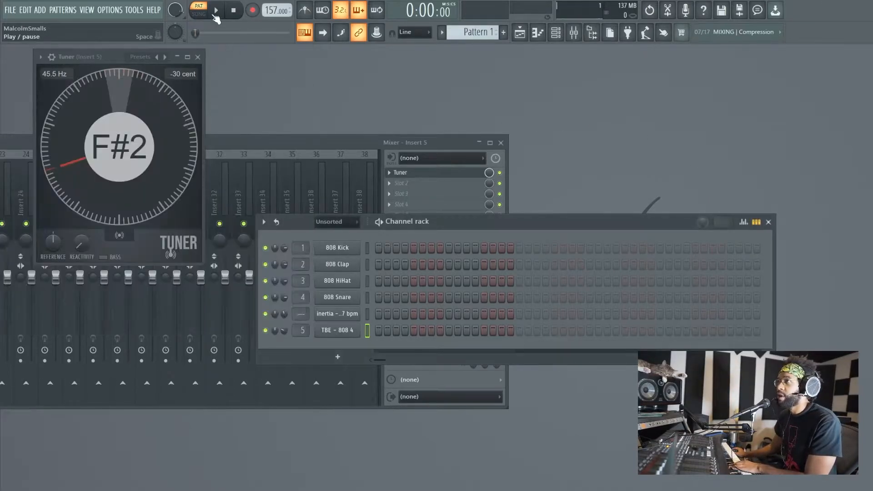
Record the 808 Clap hits and the TBE - 808 4 bass rhythm on F#5 into Pattern 1
{"action": "key", "text": "space"}
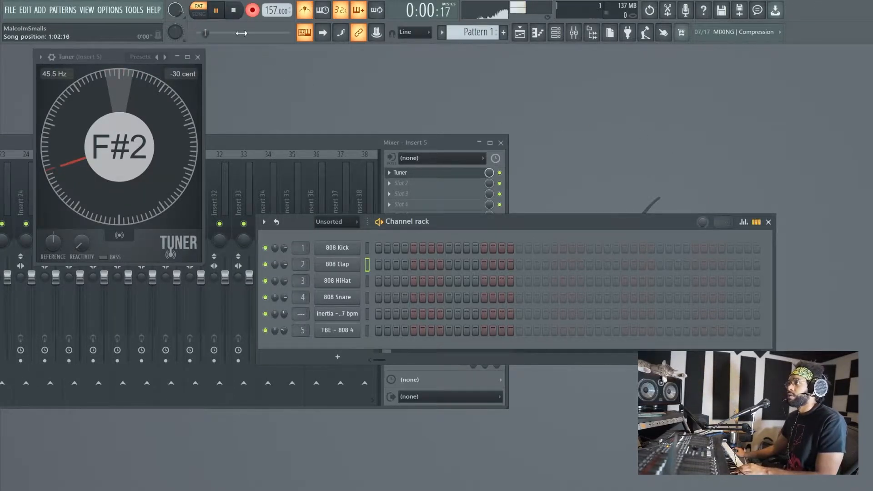
{"action": "left_click", "coordinate": [234, 10]}
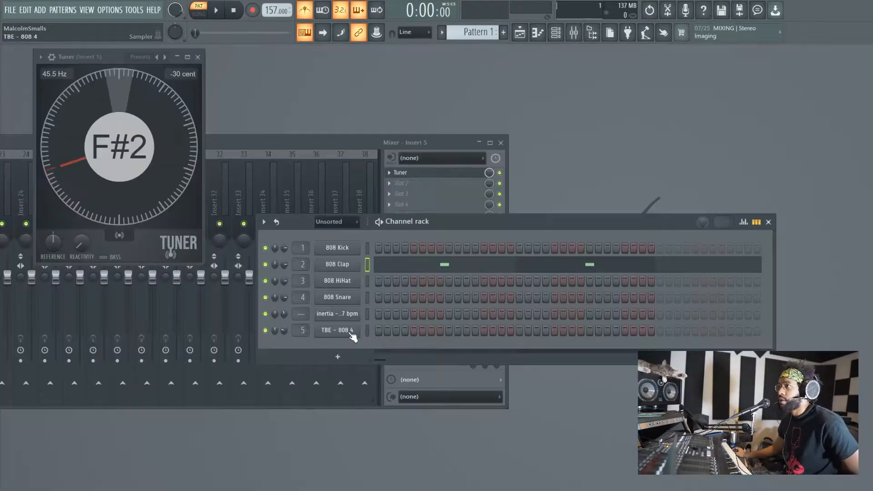
{"action": "left_click", "coordinate": [348, 332]}
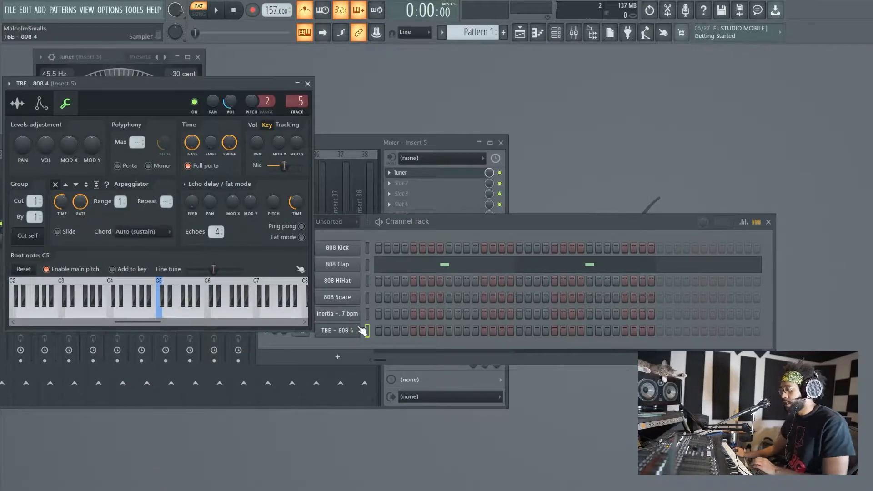
{"action": "key", "text": "space"}
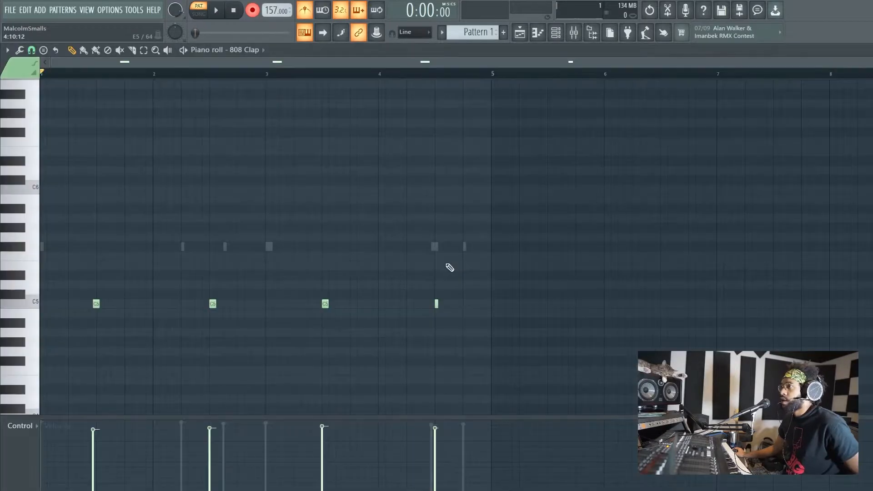
{"action": "scroll", "coordinate": [427, 304], "scroll_direction": "down", "scroll_amount": 1}
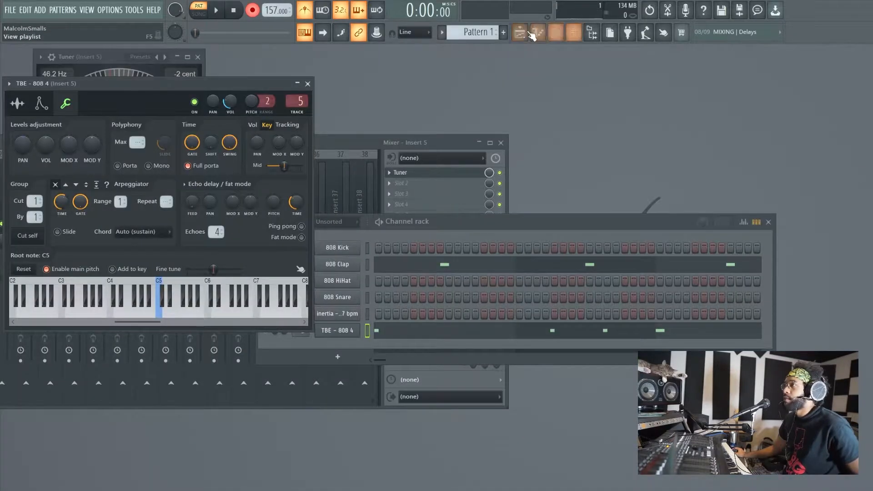
Bring the channel rack in front of the TBE - 808 4 sampler window
{"action": "left_click", "coordinate": [538, 34]}
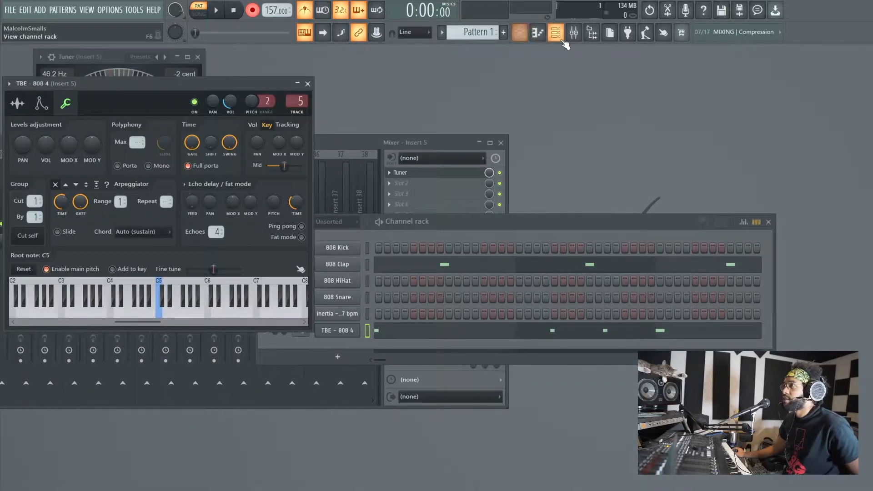
{"action": "left_click", "coordinate": [474, 233]}
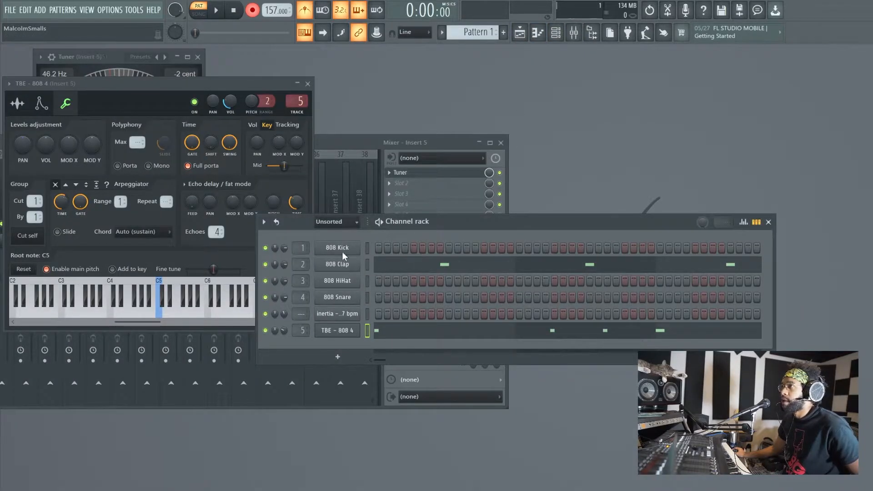
{"action": "left_click", "coordinate": [334, 233]}
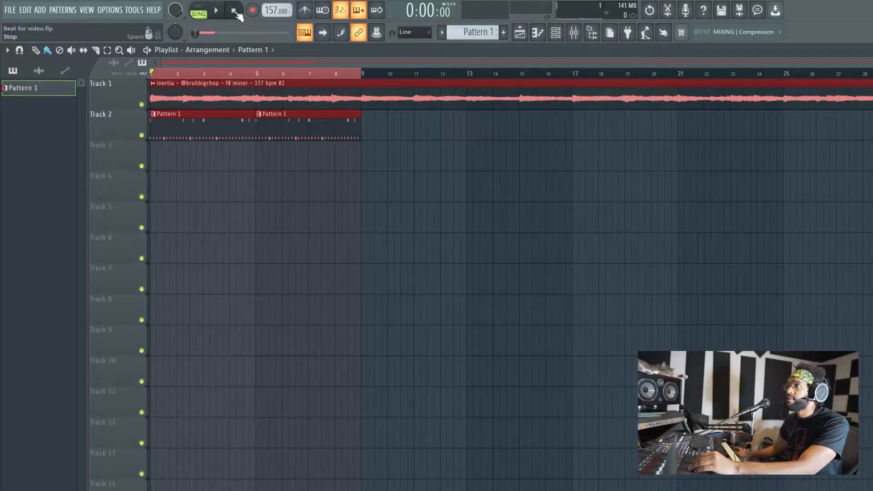
Play the arrangement of the inertia sample with Pattern 1, bring up the channel rack and stop playback
{"action": "key", "text": "space"}
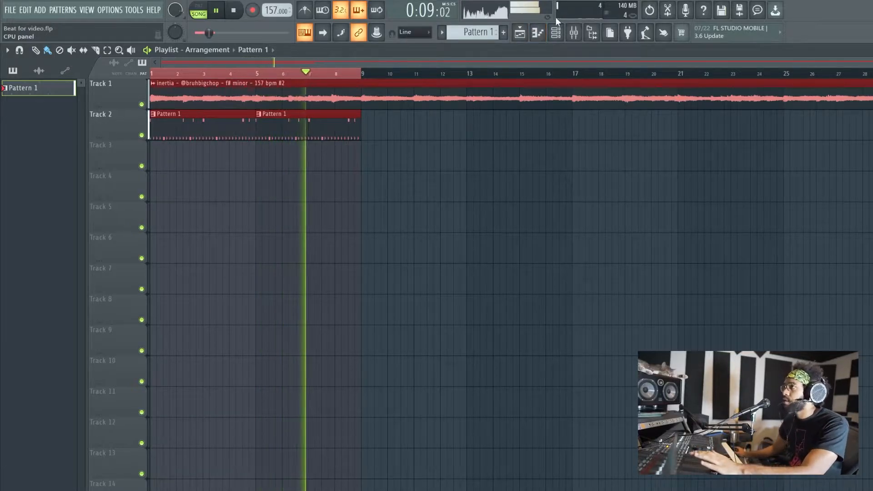
{"action": "left_click", "coordinate": [543, 40]}
{"action": "left_click", "coordinate": [543, 40]}
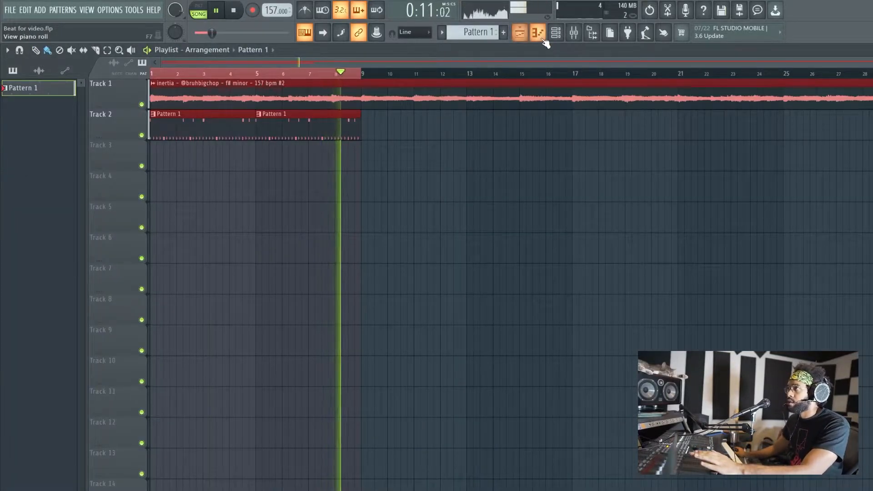
{"action": "left_click", "coordinate": [556, 31]}
{"action": "left_click", "coordinate": [233, 10]}
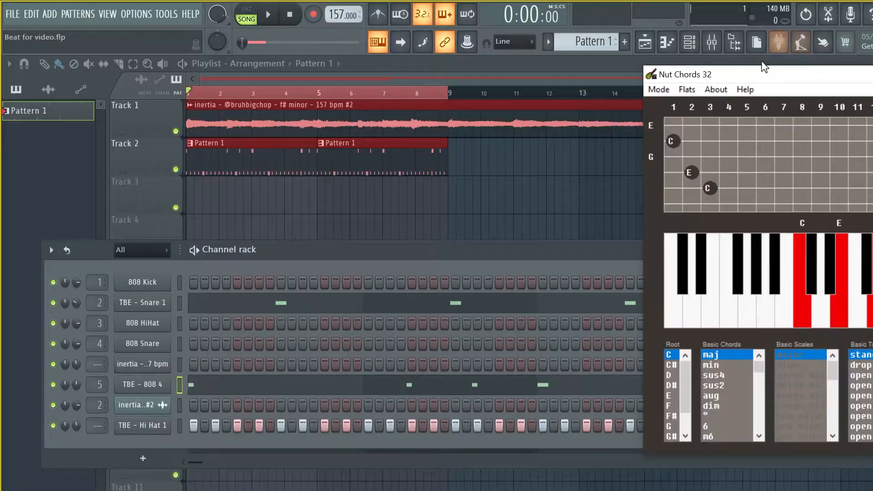
Switch to Nut Chords 32, display the C major scale and look up the F diminished chord
{"action": "left_click_drag", "start_coordinate": [758, 74], "coordinate": [336, 64]}
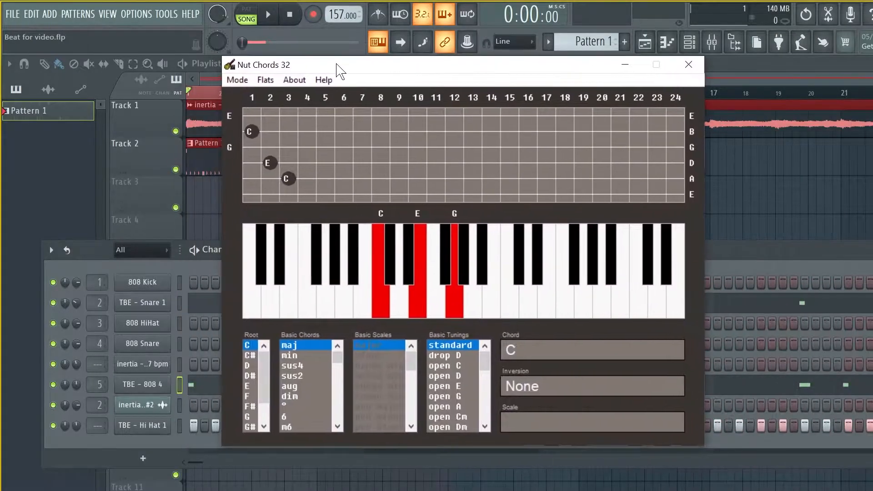
{"action": "left_click", "coordinate": [240, 80]}
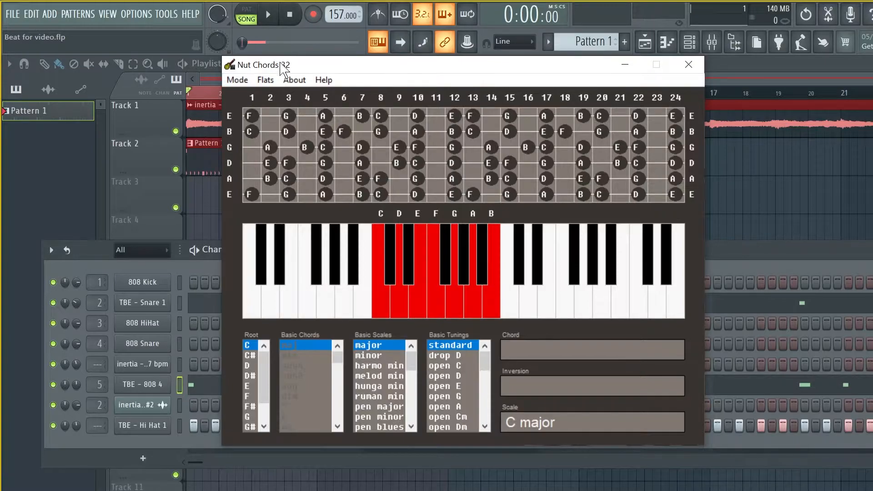
{"action": "left_click_drag", "start_coordinate": [282, 68], "coordinate": [241, 68]}
{"action": "left_click", "coordinate": [197, 81]}
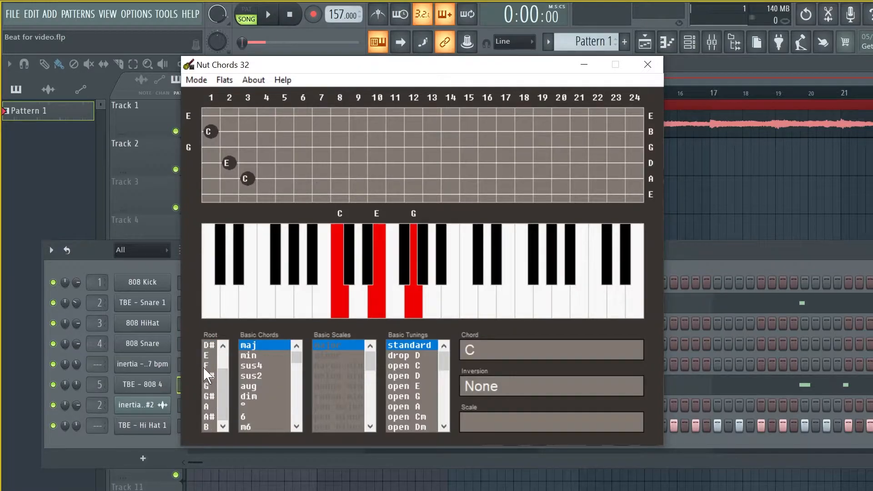
{"action": "left_click", "coordinate": [205, 365]}
{"action": "left_click", "coordinate": [249, 396]}
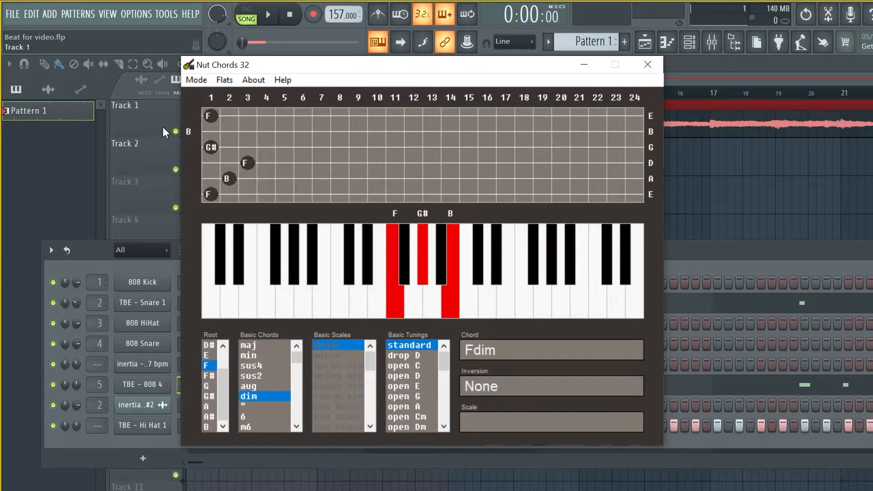
Look up the F# minor scale in Nut Chords 32 and minimize its window
{"action": "left_click", "coordinate": [195, 81]}
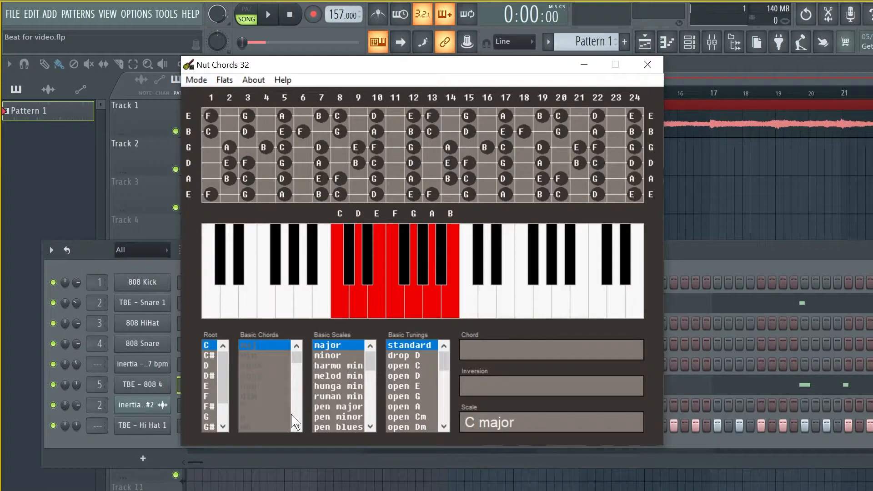
{"action": "left_click", "coordinate": [345, 347]}
{"action": "left_click", "coordinate": [335, 356]}
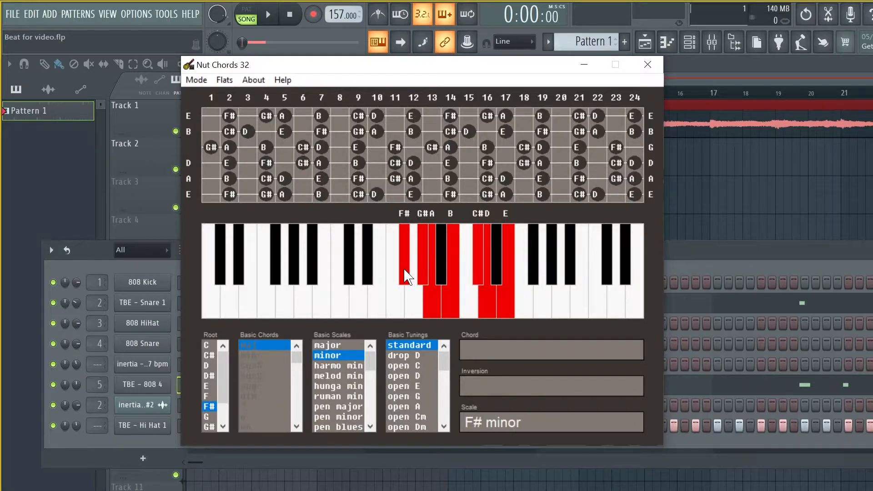
{"action": "left_click", "coordinate": [583, 65]}
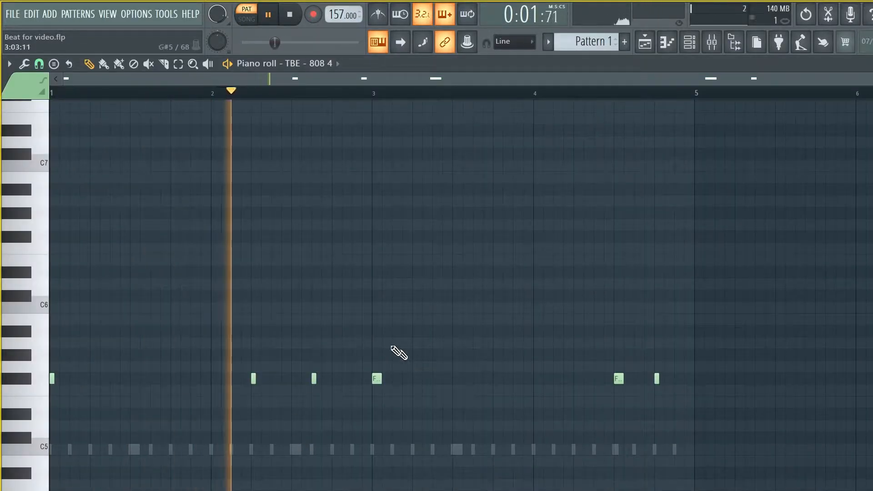
Raise the third TBE - 808 4 note, late in bar 2, seven semitones to C#6 and play the pattern
{"action": "left_click", "coordinate": [290, 15]}
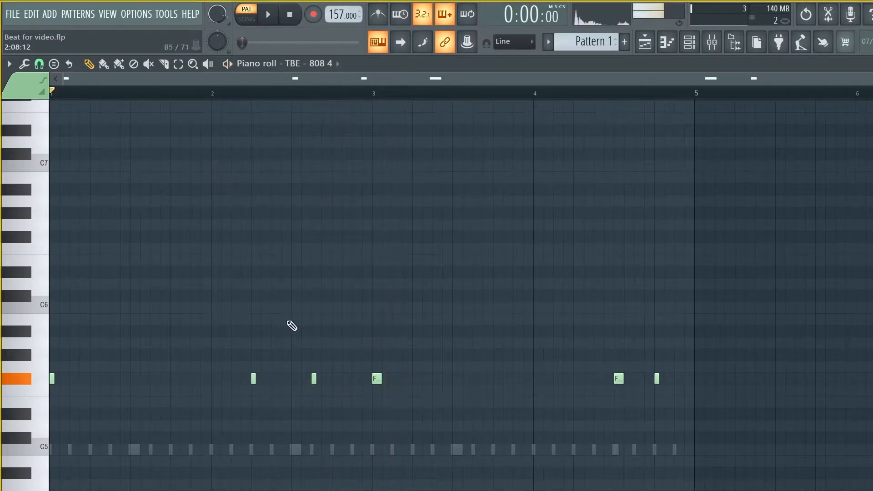
{"action": "left_click_drag", "start_coordinate": [314, 378], "coordinate": [317, 291]}
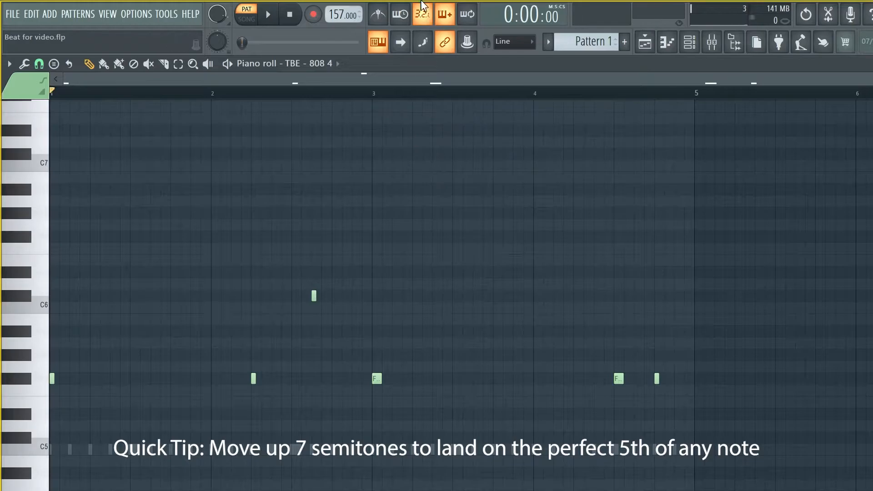
{"action": "left_click", "coordinate": [269, 15]}
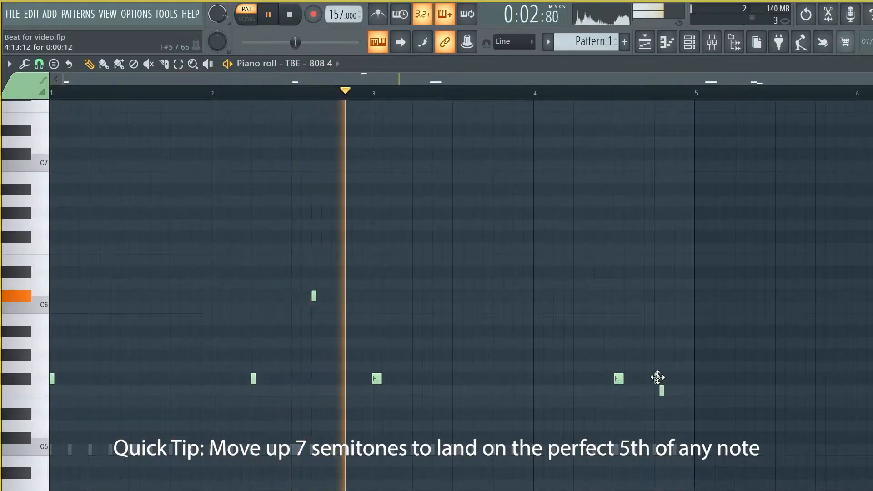
{"action": "left_click", "coordinate": [657, 354]}
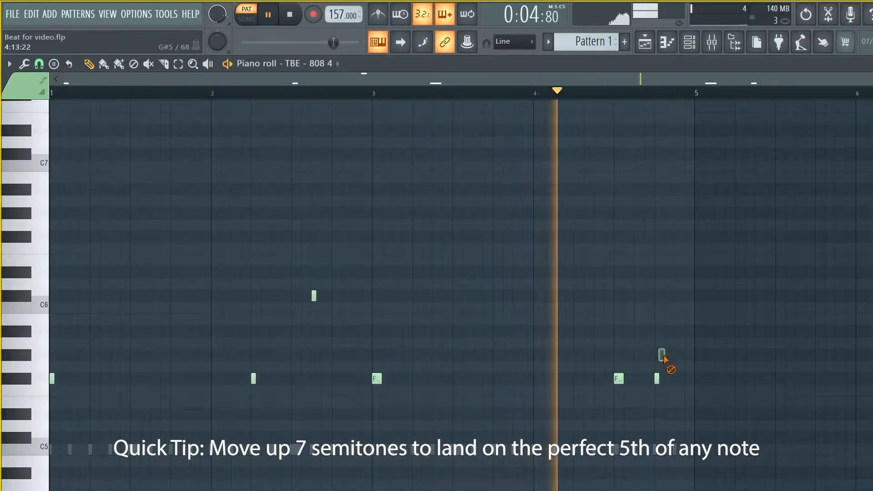
{"action": "left_click_drag", "start_coordinate": [658, 362], "coordinate": [658, 387]}
{"action": "key", "text": "space"}
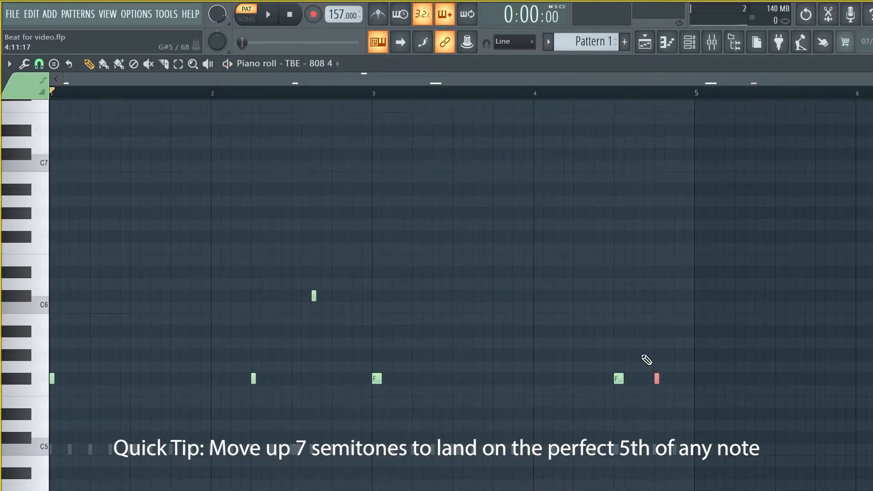
Raise the last TBE - 808 4 note in bar 4 seven semitones to C#6 and play the song
{"action": "key", "text": "Up"}
{"action": "key", "text": "Up"}
{"action": "key", "text": "Up"}
{"action": "key", "text": "Up"}
{"action": "key", "text": "Up"}
{"action": "key", "text": "Up"}
{"action": "key", "text": "Up"}
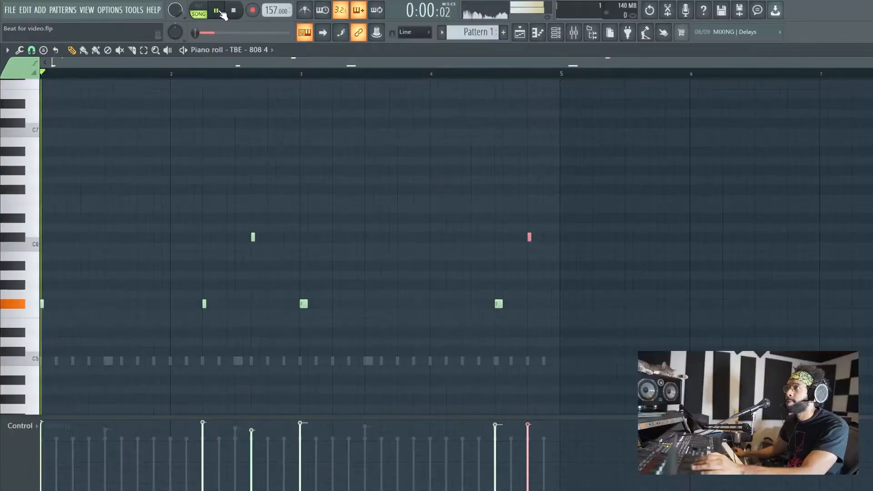
{"action": "left_click", "coordinate": [268, 15]}
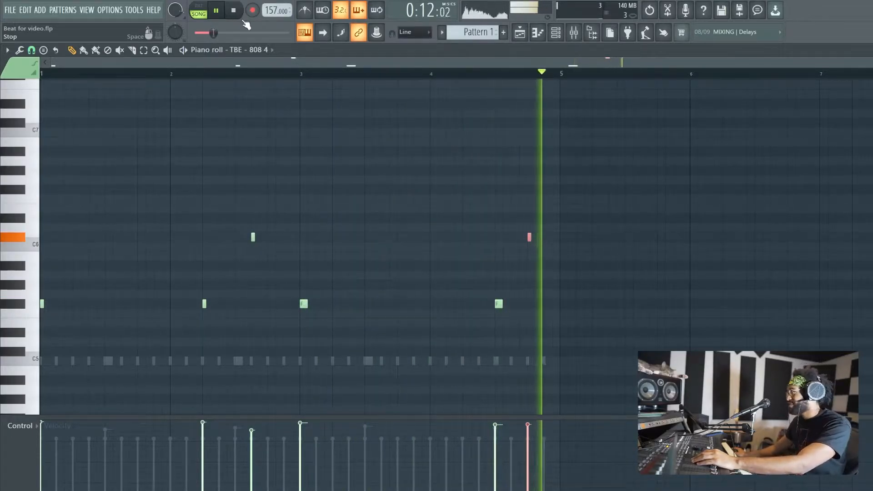
Stop playback, raise the inertia sample channel's pitch and set its time-stretching mode to Stretch
{"action": "left_click", "coordinate": [234, 11]}
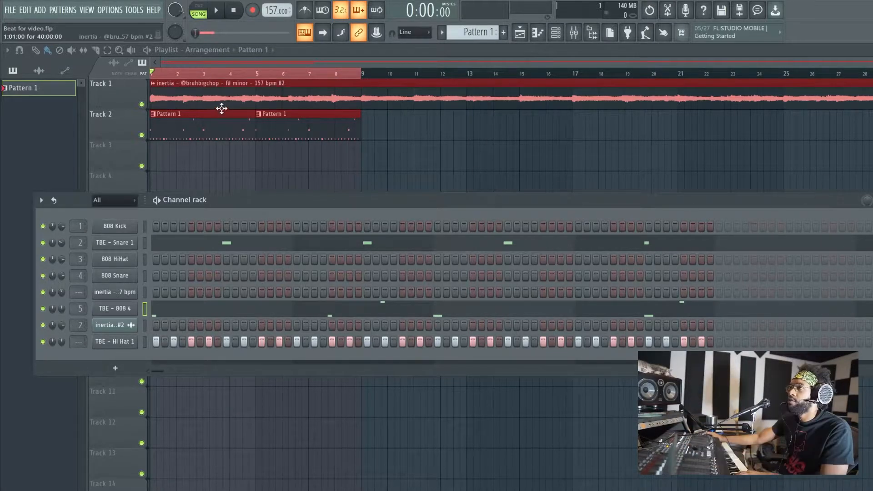
{"action": "double_click", "coordinate": [227, 101]}
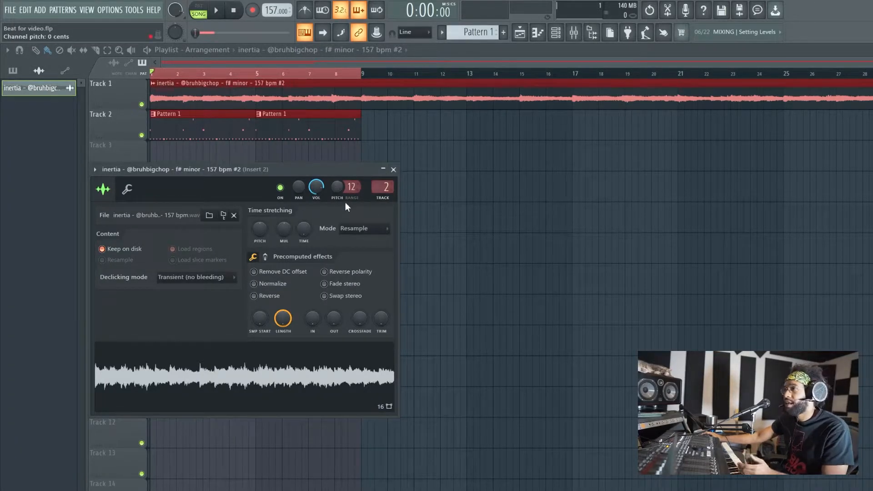
{"action": "left_click_drag", "start_coordinate": [341, 187], "coordinate": [342, 173]}
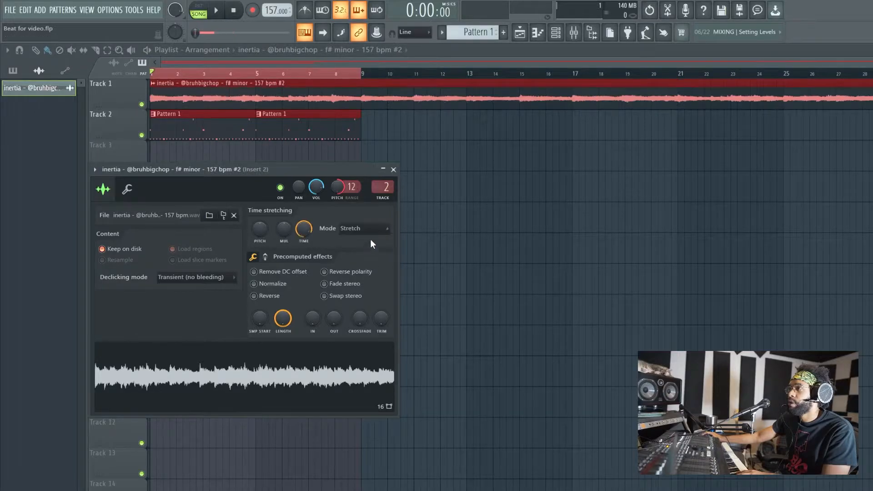
Mute Track 2 in the playlist and play the pitched sample on its own from the start
{"action": "left_click", "coordinate": [142, 135]}
{"action": "key", "text": "space"}
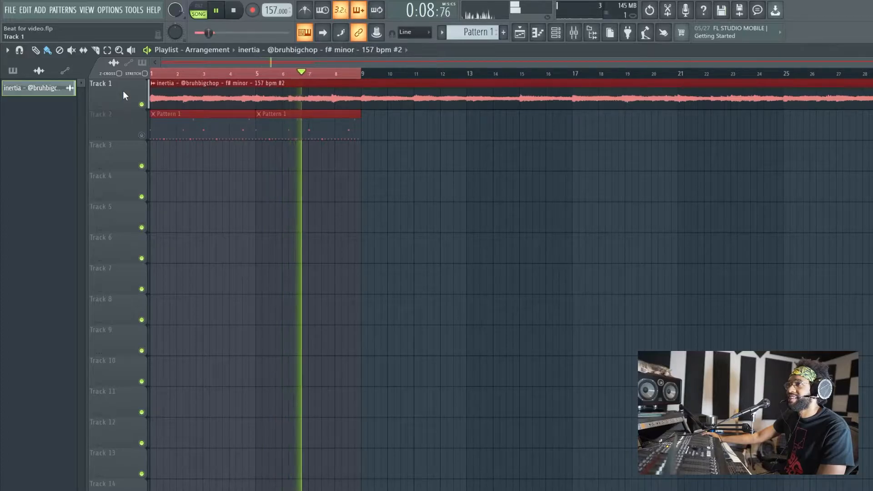
{"action": "left_click", "coordinate": [234, 11]}
{"action": "key", "text": "space"}
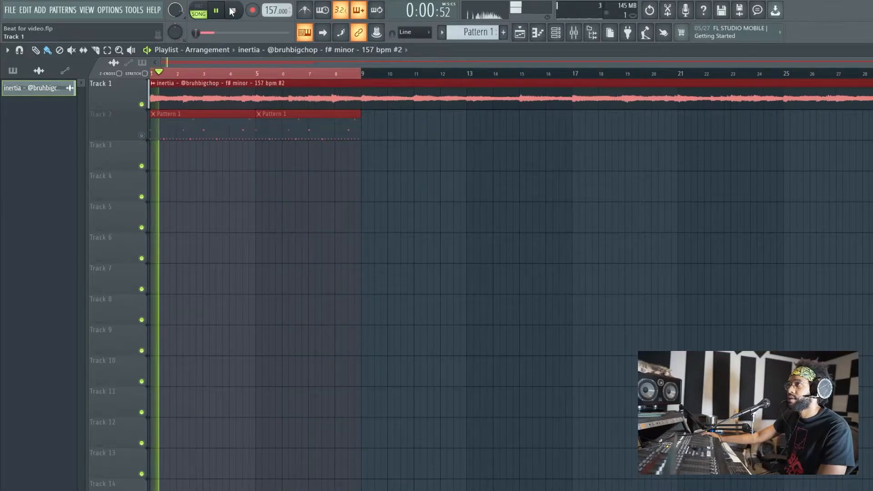
{"action": "left_click", "coordinate": [233, 10]}
Open the piano roll of TBE - 808 4 and mute all of its notes
{"action": "key", "text": "F5"}
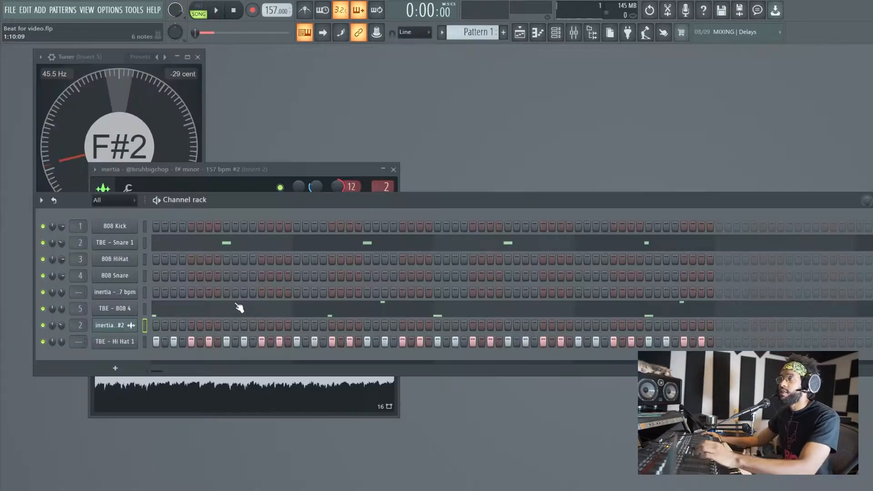
{"action": "left_click", "coordinate": [198, 308]}
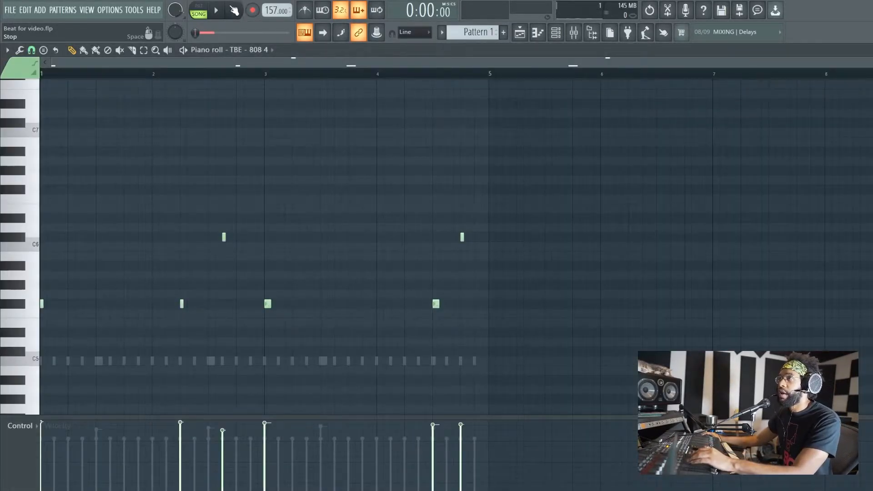
{"action": "key", "text": "b"}
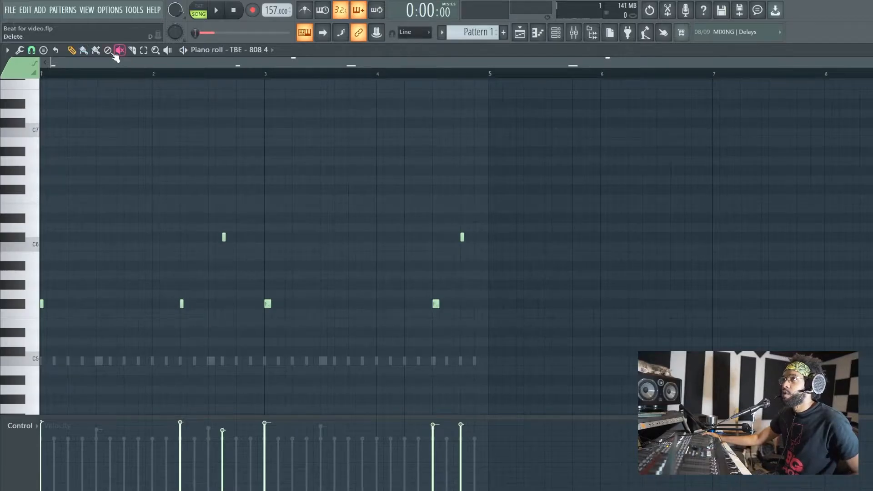
{"action": "key", "text": "ctrl+a"}
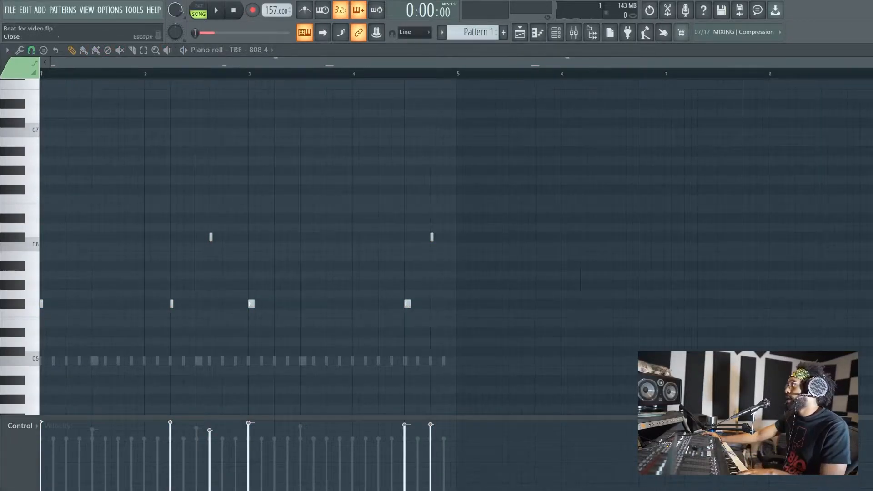
{"action": "key", "text": "Page_Up"}
{"action": "scroll", "coordinate": [226, 184], "scroll_direction": "up", "scroll_amount": 5}
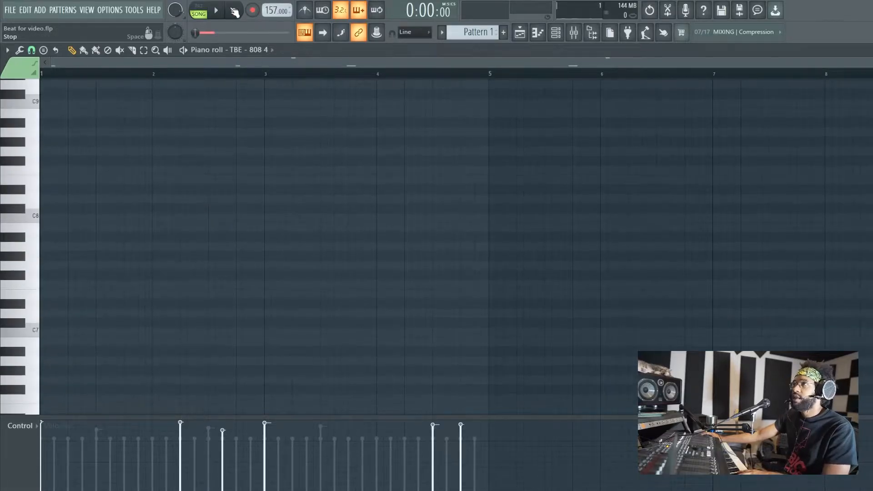
Play the song repeatedly while trying out 808 notes by ear to find the root notes that match the pitched sample
{"action": "left_click", "coordinate": [226, 17]}
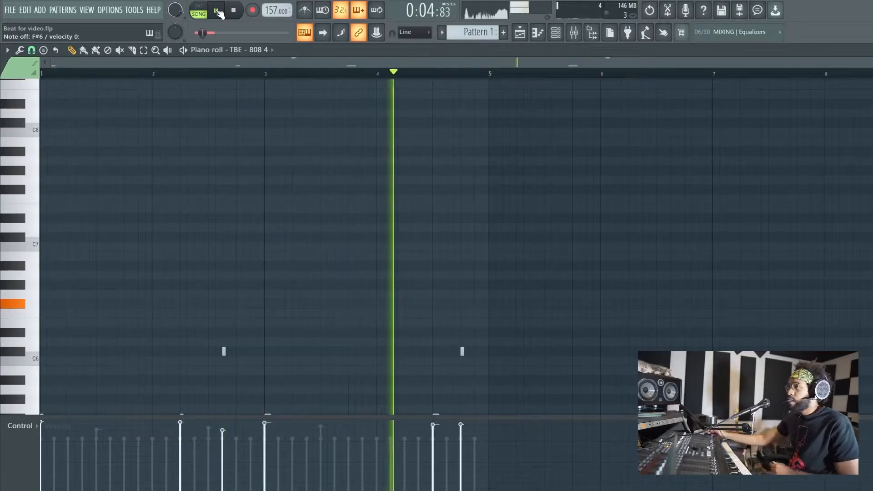
{"action": "left_click", "coordinate": [218, 14]}
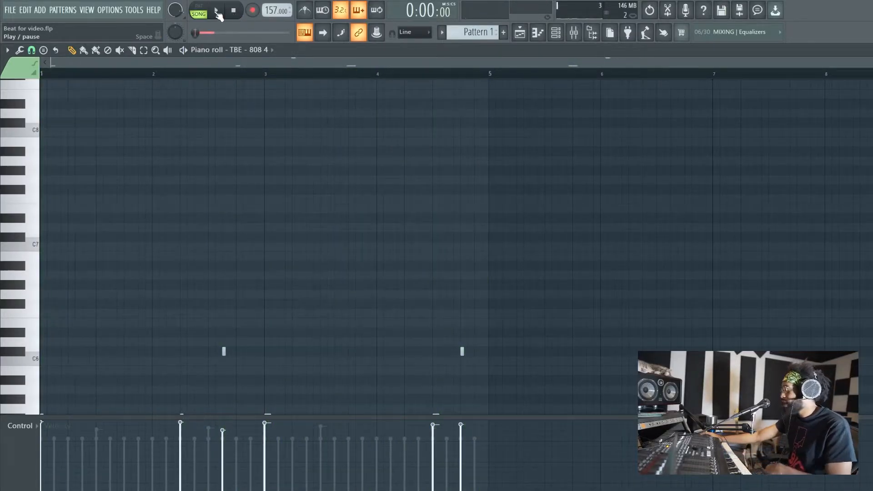
{"action": "left_click", "coordinate": [216, 11]}
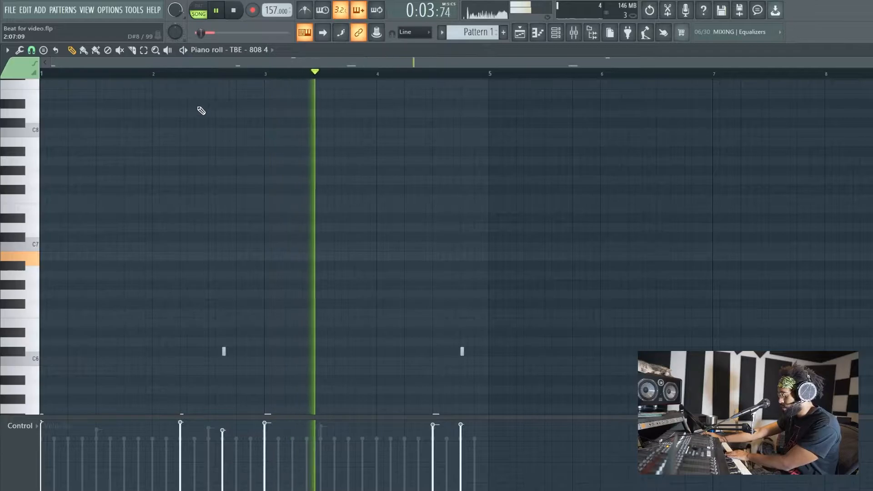
{"action": "left_click", "coordinate": [219, 17]}
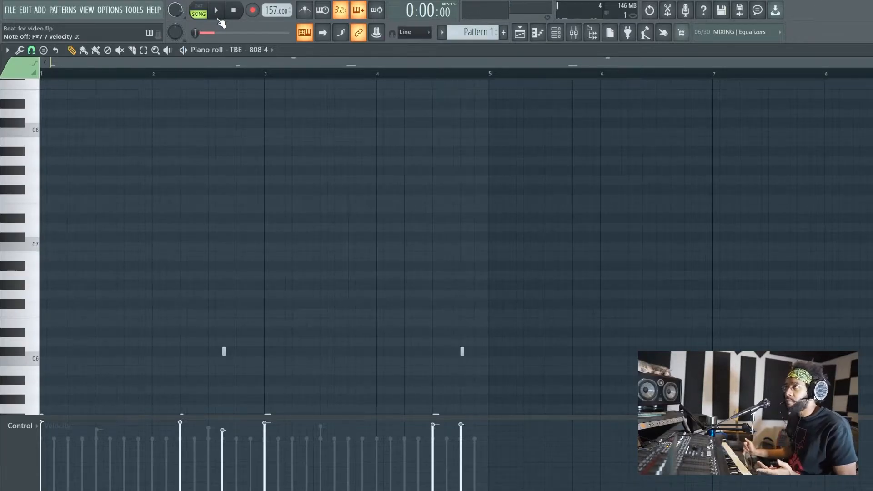
{"action": "scroll", "coordinate": [350, 220], "scroll_direction": "down", "scroll_amount": 1}
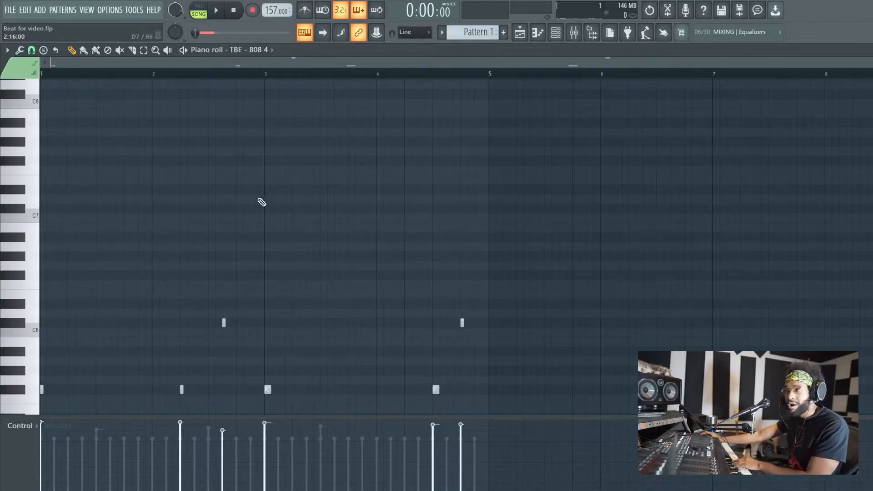
{"action": "key", "text": "space"}
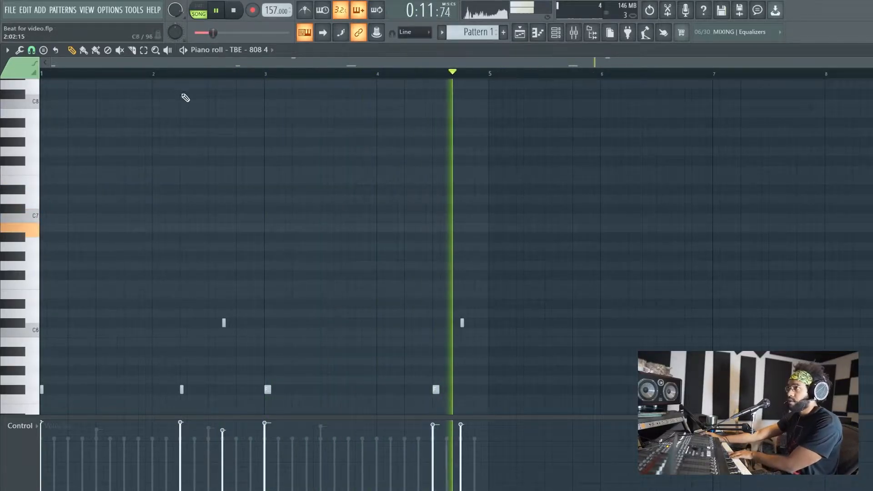
{"action": "left_click", "coordinate": [253, 10]}
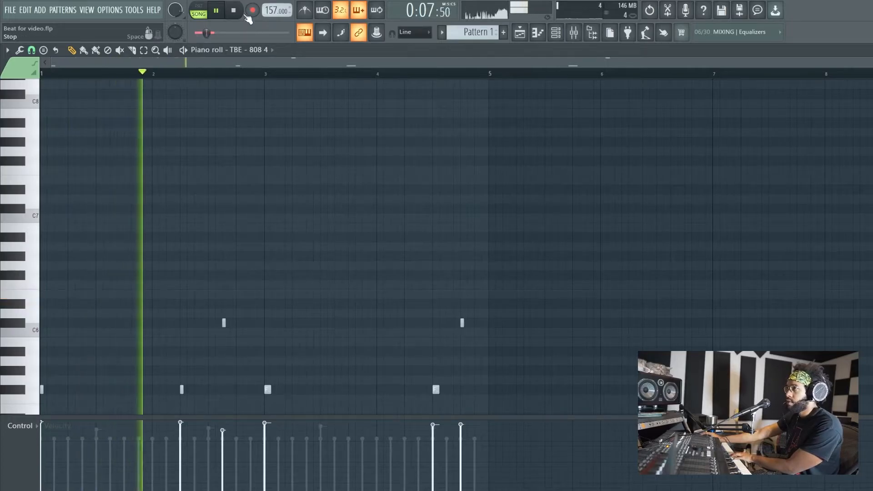
{"action": "left_click", "coordinate": [241, 14]}
Put all TBE - 808 4 notes in bars 1 to 4 on B5, copy them seven semitones lower from bar 5 and play the song
{"action": "scroll", "coordinate": [452, 278], "scroll_direction": "down", "scroll_amount": 3}
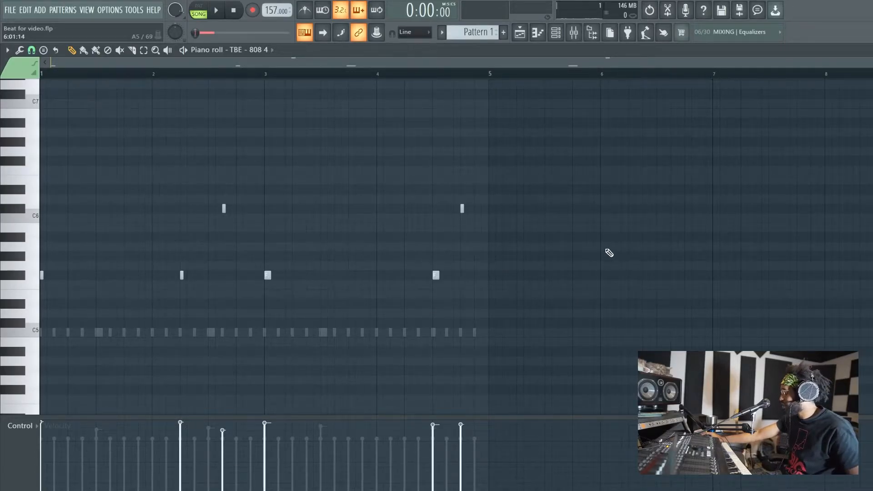
{"action": "scroll", "coordinate": [504, 271], "scroll_direction": "right", "scroll_amount": 3}
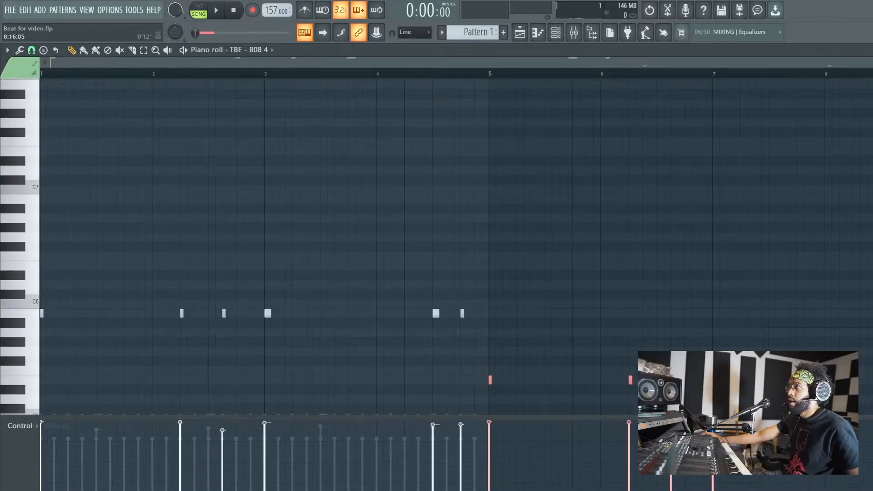
{"action": "key", "text": "space"}
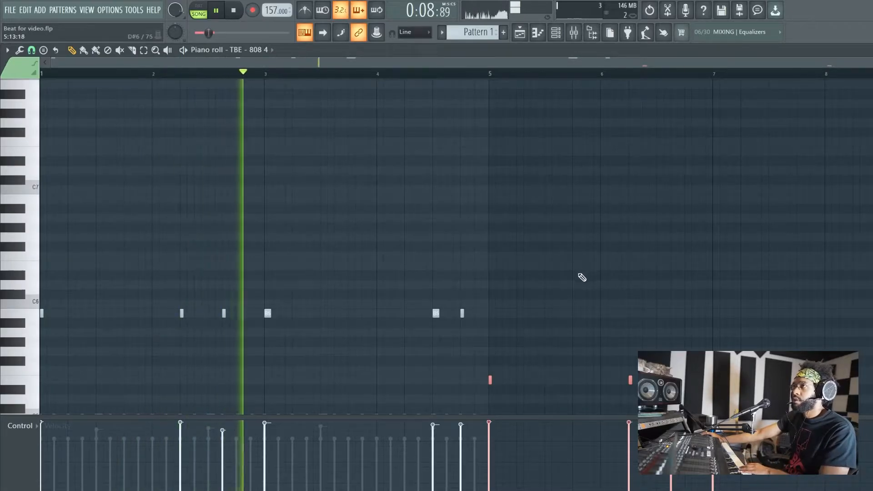
{"action": "left_click", "coordinate": [242, 14]}
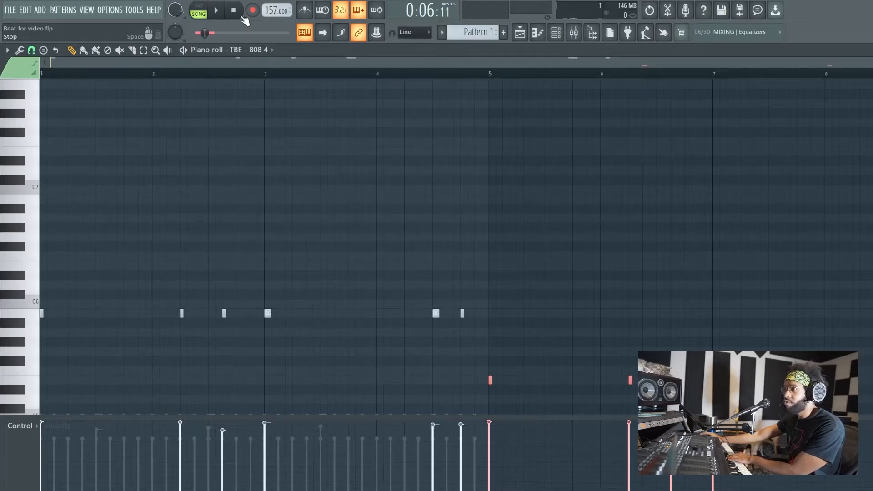
Extend the 808 line with a third four-bar block from bar 9, keep one 12-bar Pattern 1 clip on Track 2 and play the song
{"action": "key", "text": "space"}
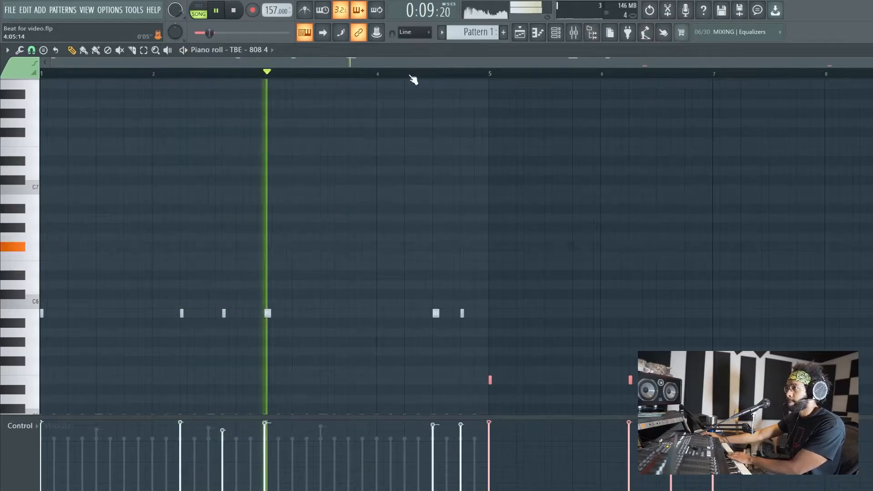
{"action": "left_click", "coordinate": [235, 11]}
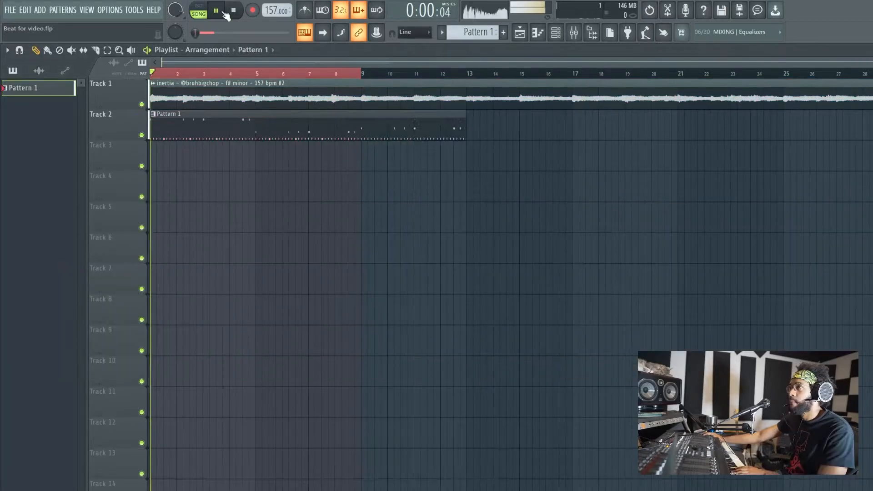
{"action": "left_click", "coordinate": [216, 11]}
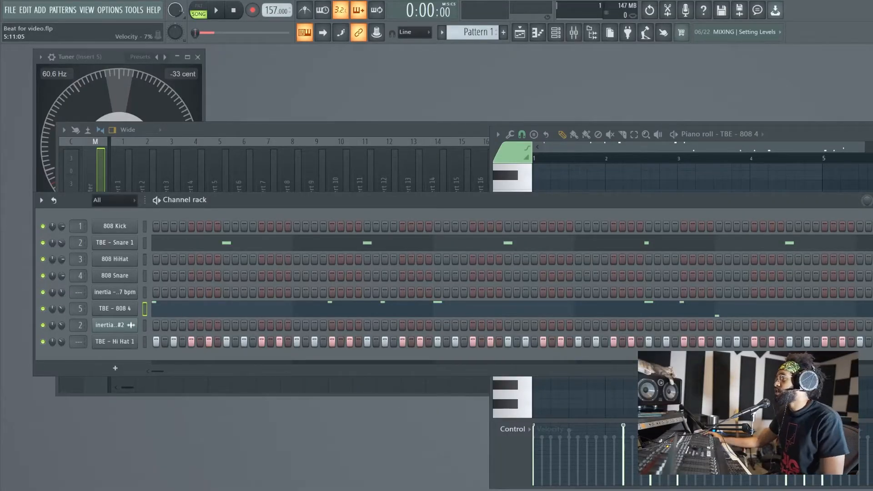
Open the TBE - 808 4 piano roll, raise the second note, early in bar 2, to D6 and play the song
{"action": "key", "text": "F7"}
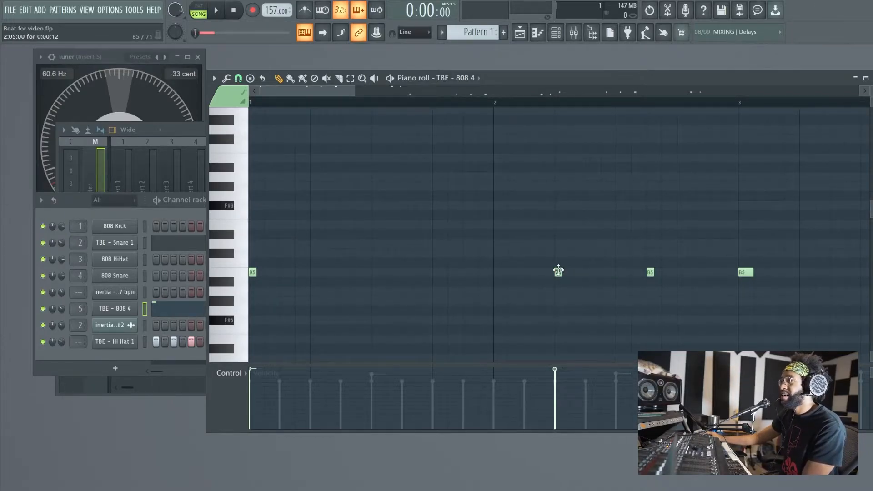
{"action": "left_click_drag", "start_coordinate": [558, 273], "coordinate": [560, 244]}
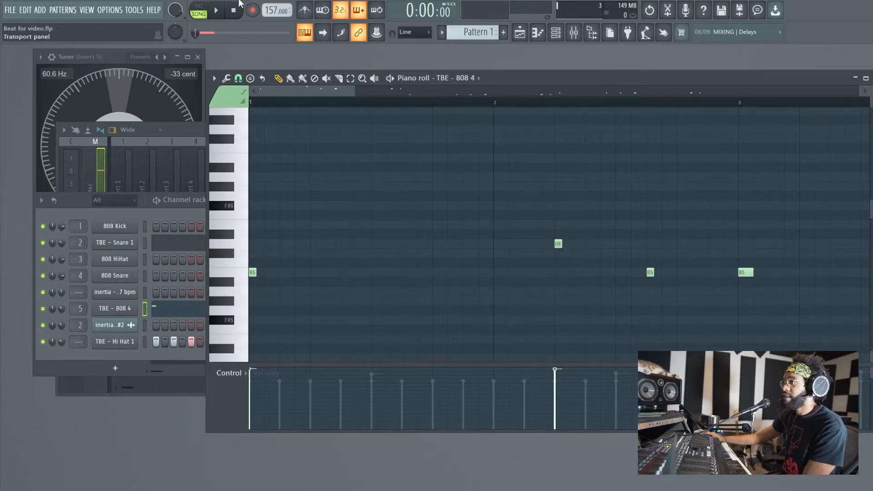
{"action": "key", "text": "space"}
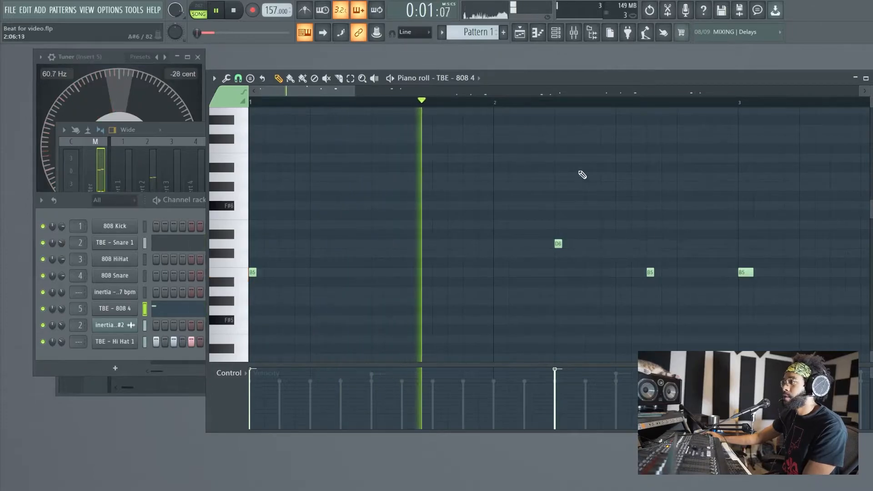
{"action": "left_click", "coordinate": [235, 10]}
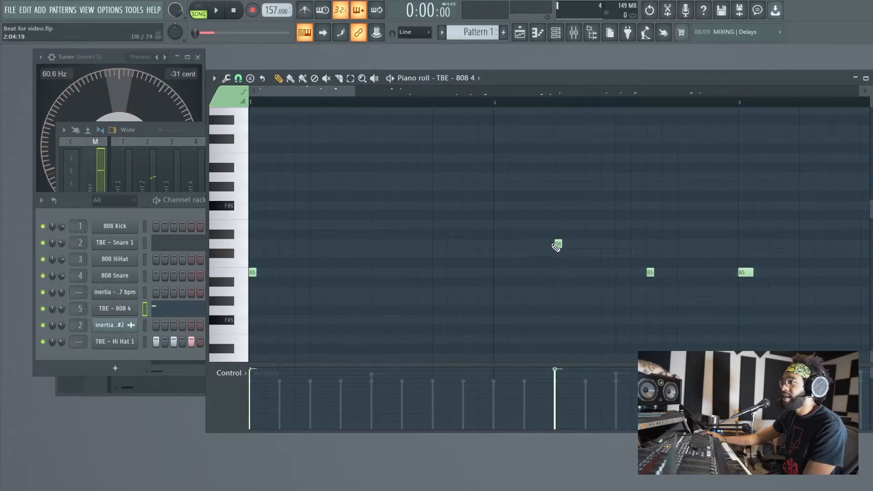
Try the first bar 2 808 note on F#6 and the second bar 2 note on D6, playing the song after each change
{"action": "left_click_drag", "start_coordinate": [555, 242], "coordinate": [558, 200]}
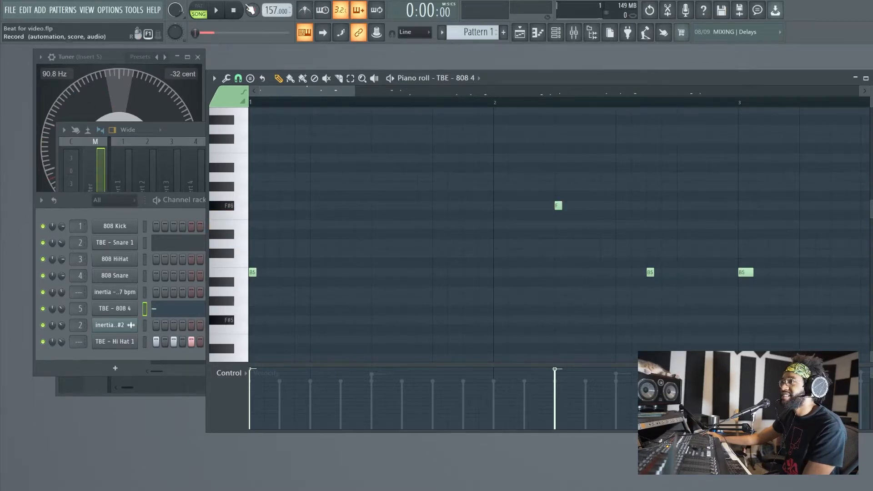
{"action": "key", "text": "space"}
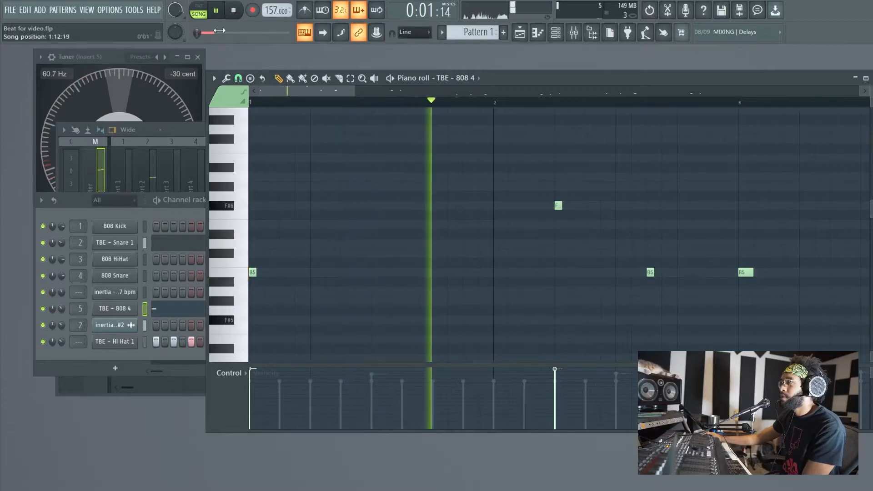
{"action": "key", "text": "space"}
{"action": "left_click_drag", "start_coordinate": [648, 272], "coordinate": [650, 243]}
{"action": "key", "text": "space"}
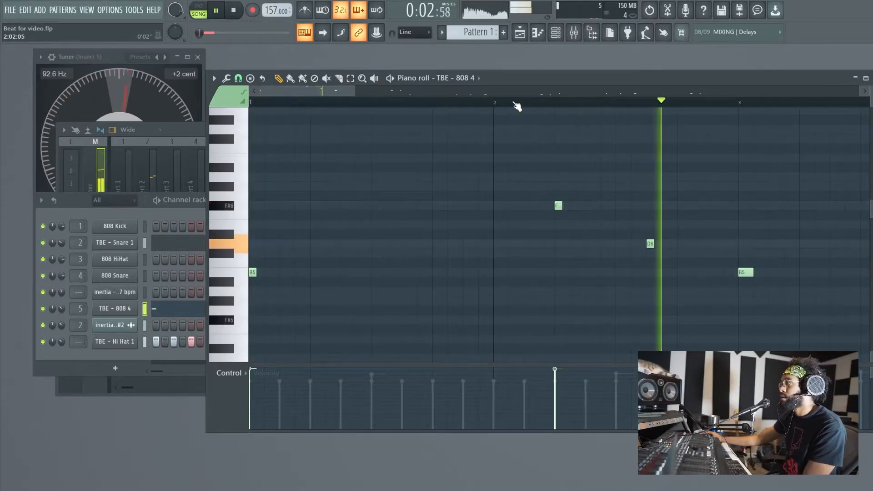
{"action": "key", "text": "space"}
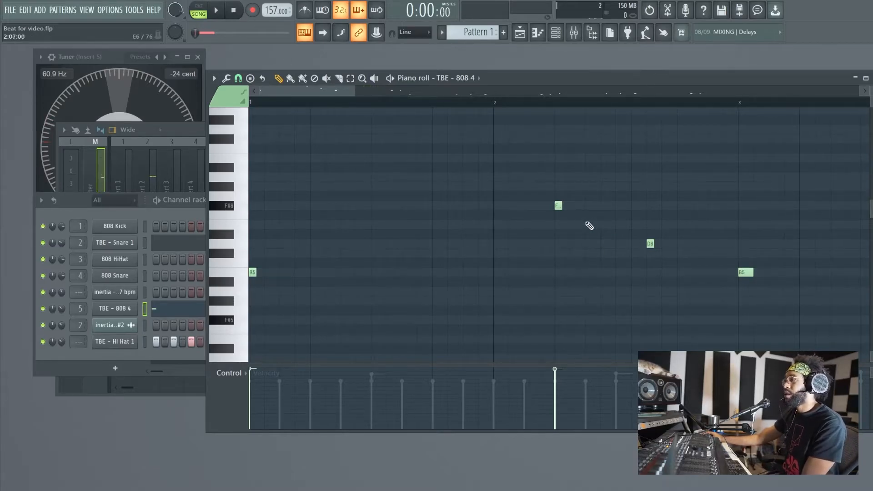
Lower the first bar 2 808 note to F#5 and the second bar 2 note to D5, and play the song
{"action": "left_click_drag", "start_coordinate": [558, 206], "coordinate": [555, 329]}
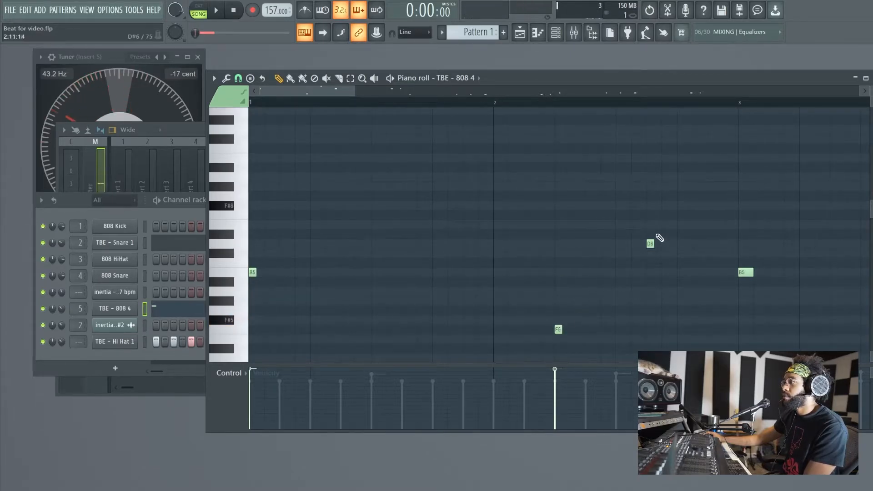
{"action": "left_click_drag", "start_coordinate": [648, 244], "coordinate": [648, 347]}
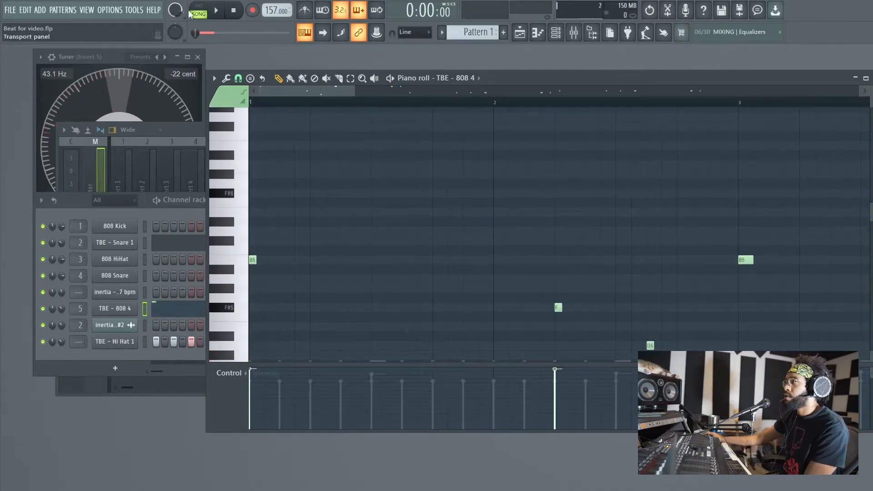
{"action": "key", "text": "space"}
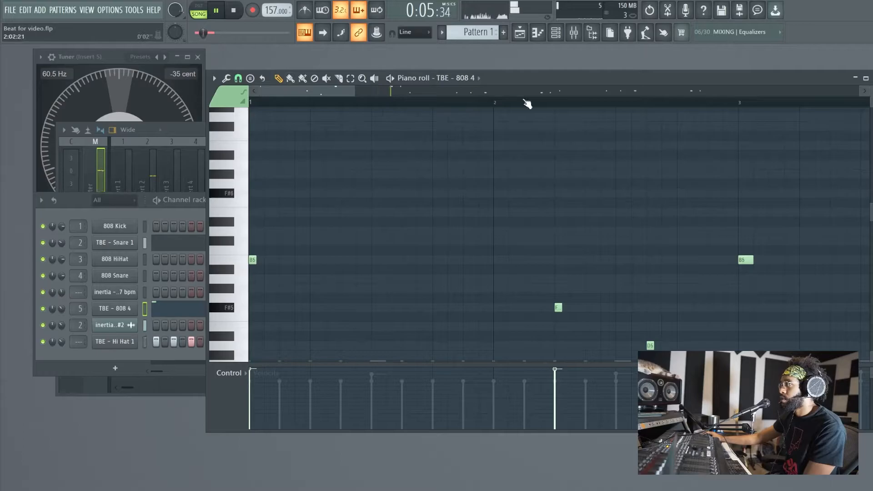
Lower the three 808 notes in bars 3 and 4 by an octave to B4 and play the song
{"action": "left_click", "coordinate": [233, 11]}
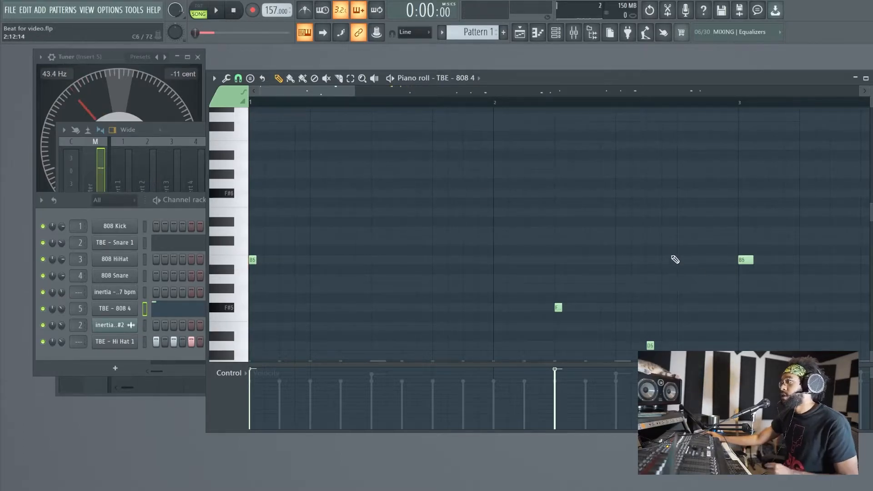
{"action": "scroll", "coordinate": [678, 251], "scroll_direction": "right", "scroll_amount": 3}
{"action": "left_click_drag", "start_coordinate": [546, 301], "coordinate": [336, 208]}
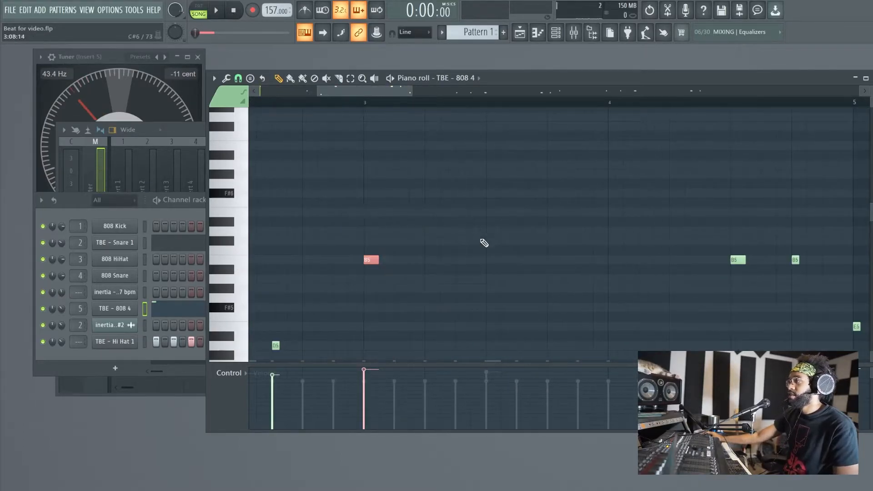
{"action": "left_click_drag", "start_coordinate": [838, 290], "coordinate": [361, 192]}
{"action": "key", "text": "Delete"}
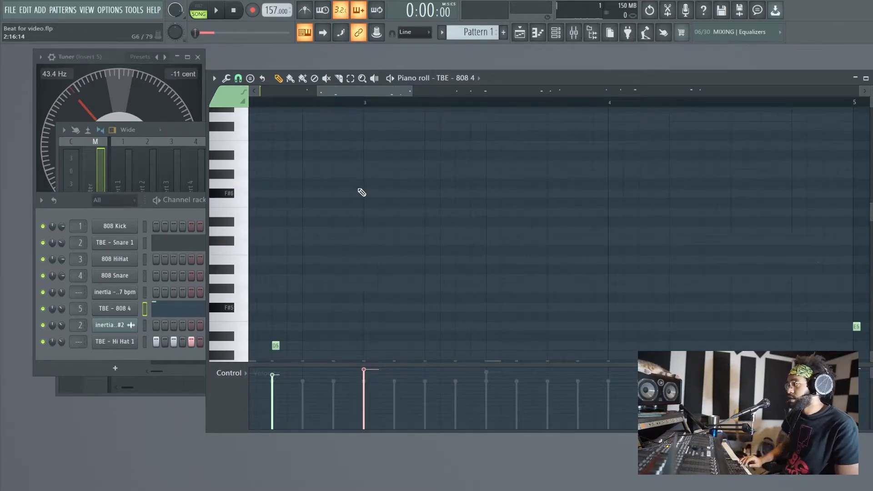
{"action": "scroll", "coordinate": [477, 313], "scroll_direction": "down", "scroll_amount": 5}
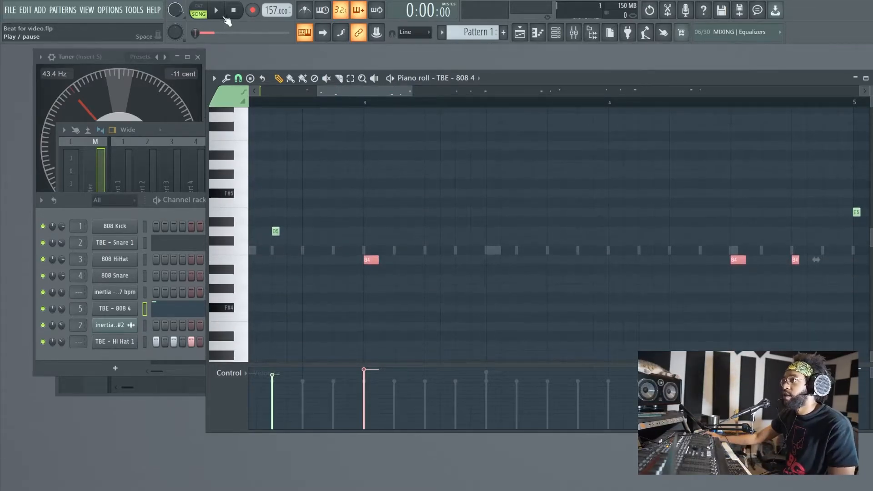
{"action": "key", "text": "space"}
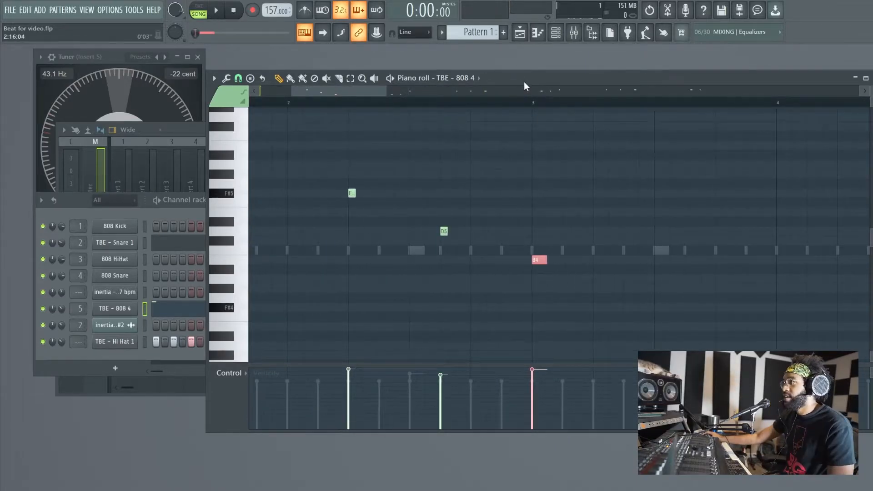
{"action": "left_click_drag", "start_coordinate": [526, 85], "coordinate": [334, 59]}
{"action": "key", "text": "space"}
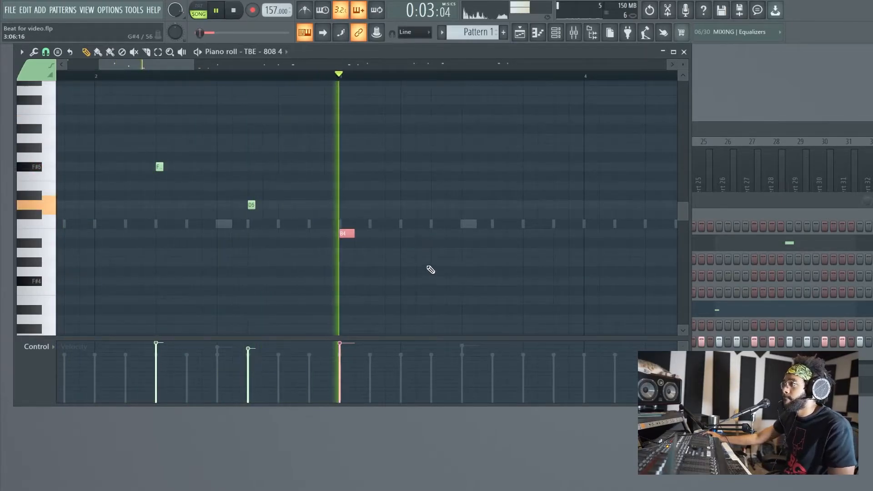
Add a second B4 808 note on beat 2 of bar 3, lengthen it to about one and a half steps and play the song
{"action": "left_click", "coordinate": [403, 233]}
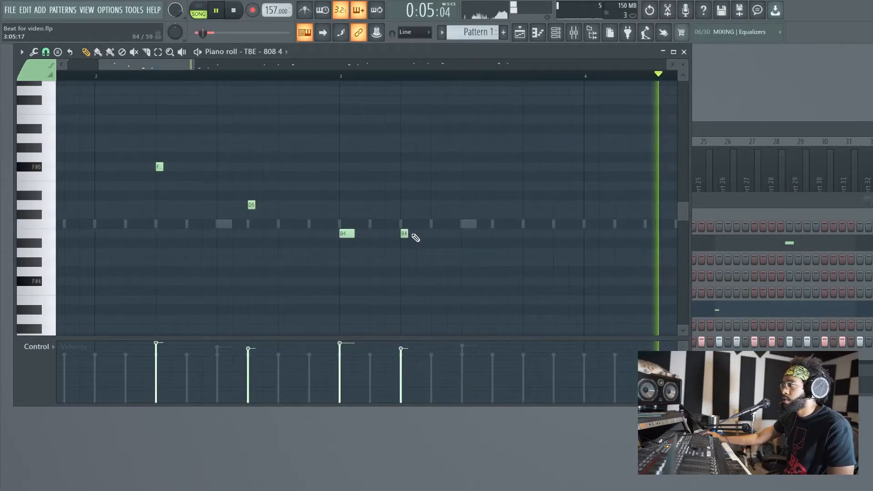
{"action": "left_click_drag", "start_coordinate": [407, 234], "coordinate": [423, 234]}
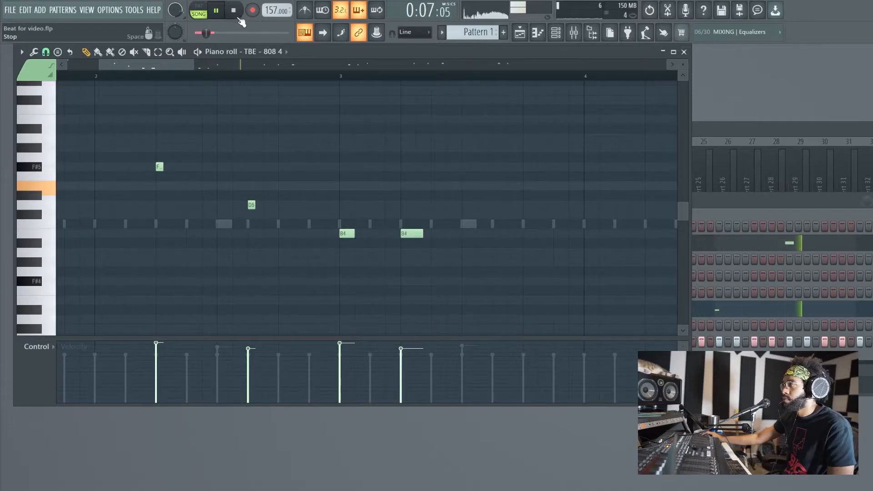
{"action": "left_click", "coordinate": [214, 12]}
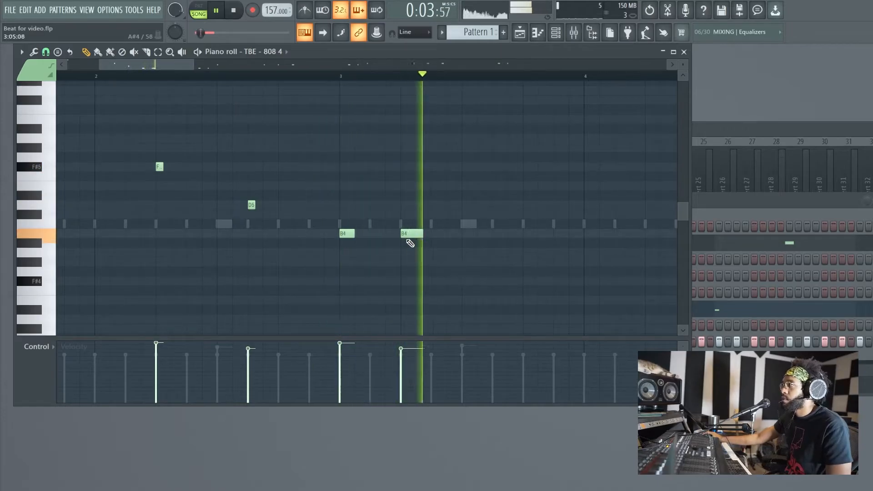
{"action": "scroll", "coordinate": [590, 224], "scroll_direction": "left", "scroll_amount": 2}
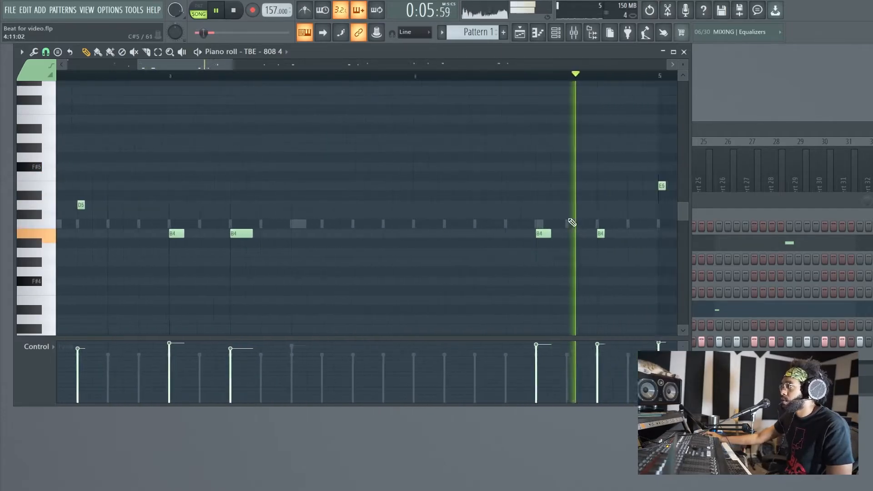
{"action": "key", "text": "space"}
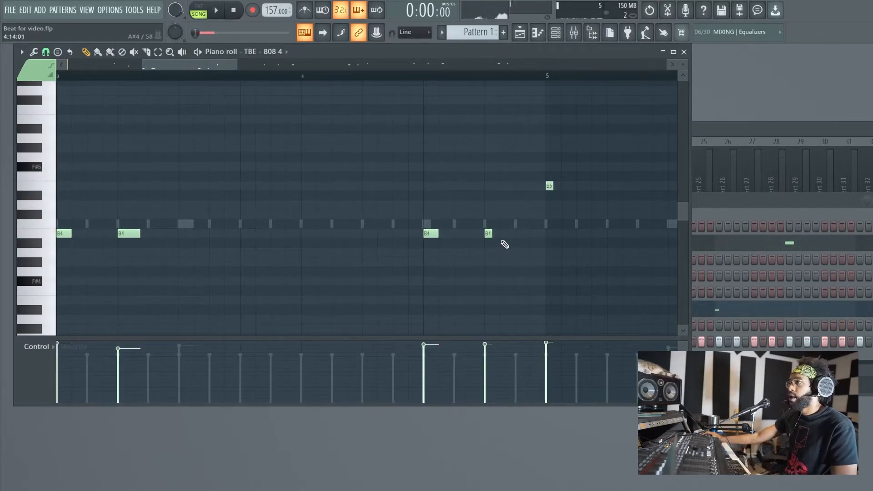
Raise the last 808 note of bar 4 to D5 and play the song
{"action": "scroll", "coordinate": [500, 232], "scroll_direction": "left", "scroll_amount": 1}
{"action": "left_click", "coordinate": [503, 234]}
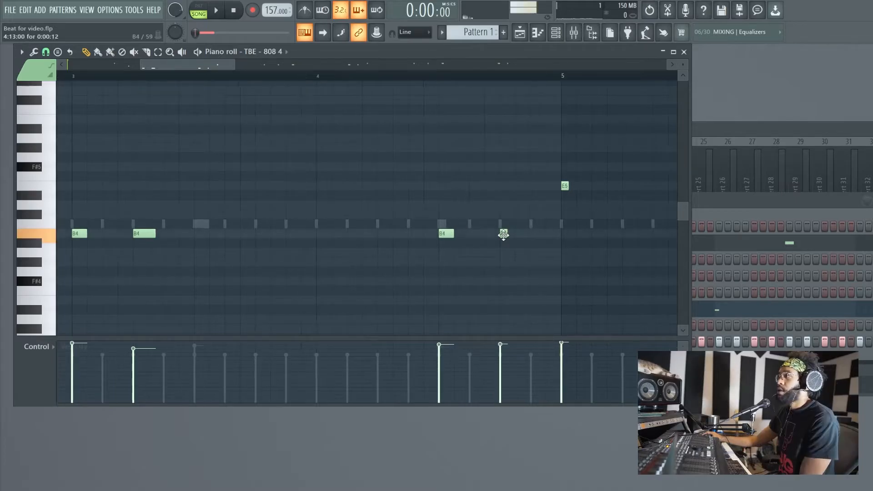
{"action": "left_click_drag", "start_coordinate": [503, 234], "coordinate": [502, 202]}
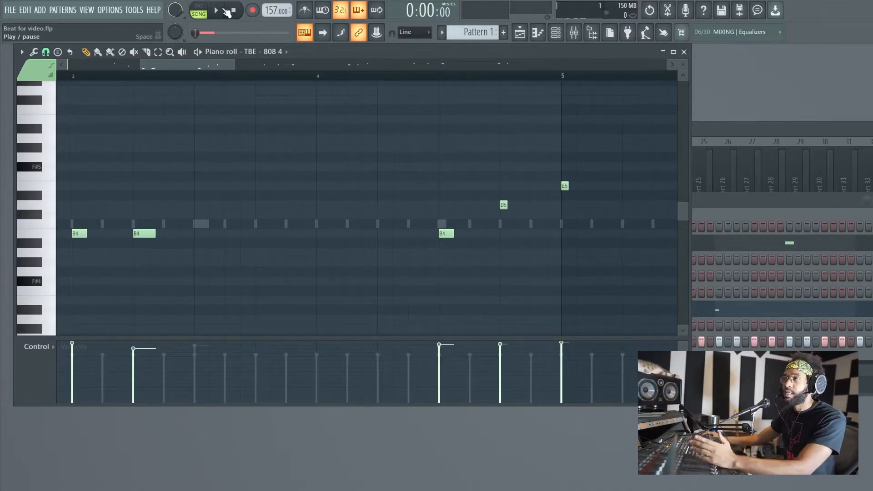
{"action": "left_click", "coordinate": [222, 10]}
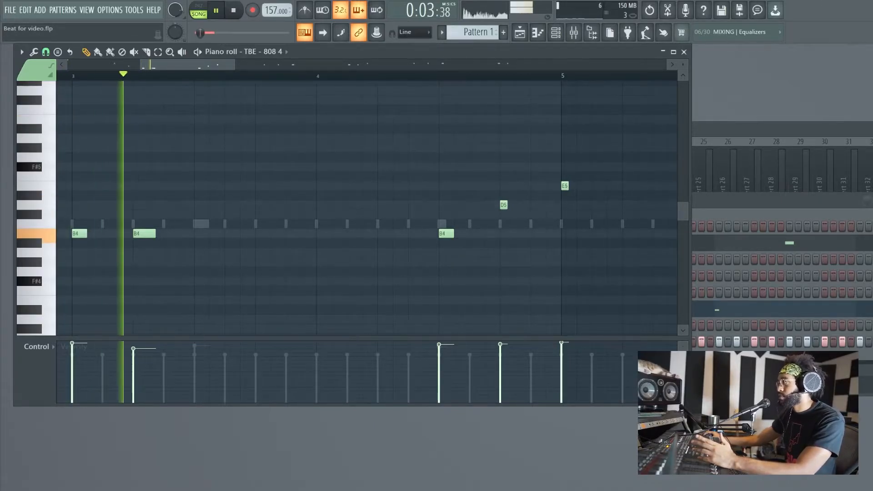
{"action": "scroll", "coordinate": [602, 254], "scroll_direction": "left", "scroll_amount": 1}
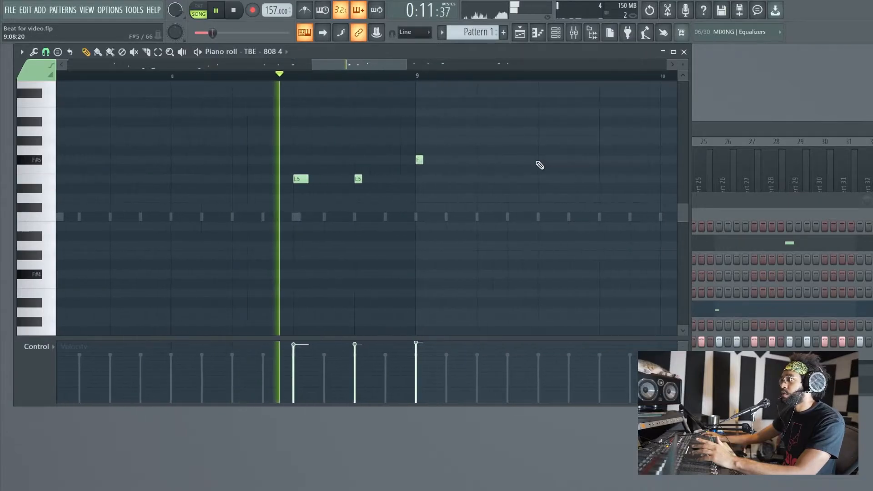
{"action": "key", "text": "space"}
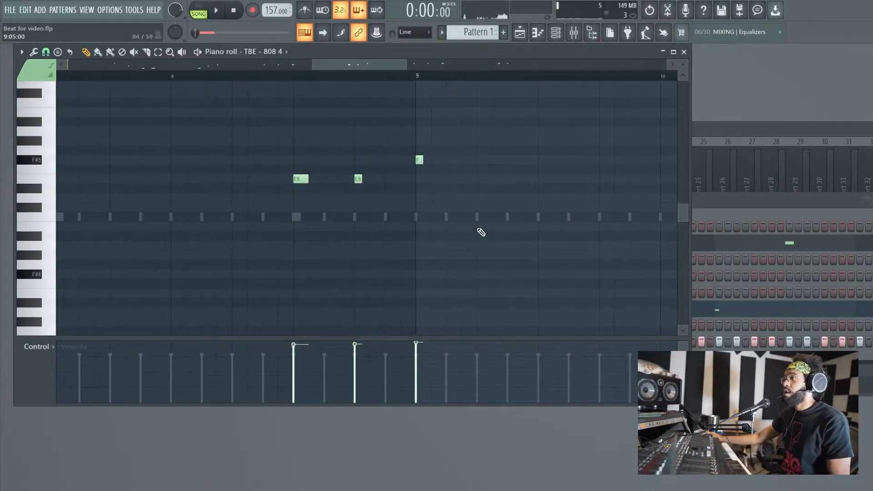
Raise the 808 note at the start of bar 7 to F#5 and play the song
{"action": "scroll", "coordinate": [479, 230], "scroll_direction": "left", "scroll_amount": 2}
{"action": "scroll", "coordinate": [481, 228], "scroll_direction": "left", "scroll_amount": 2}
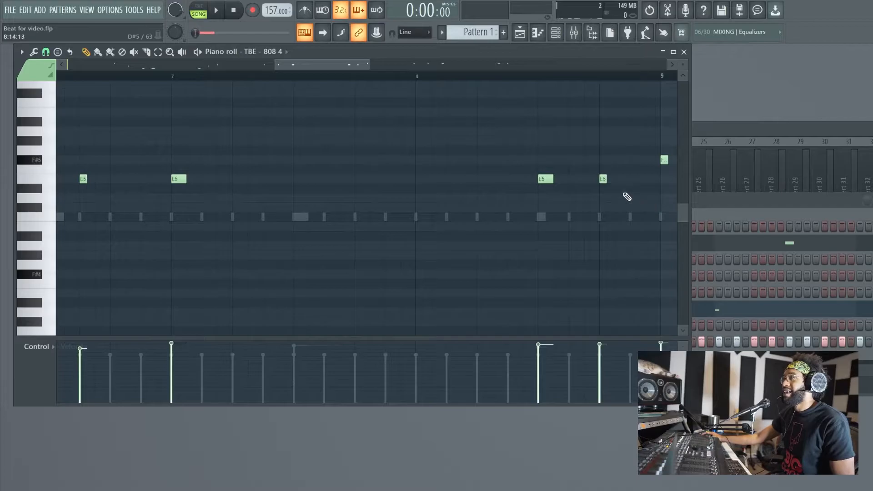
{"action": "left_click_drag", "start_coordinate": [627, 183], "coordinate": [125, 171]}
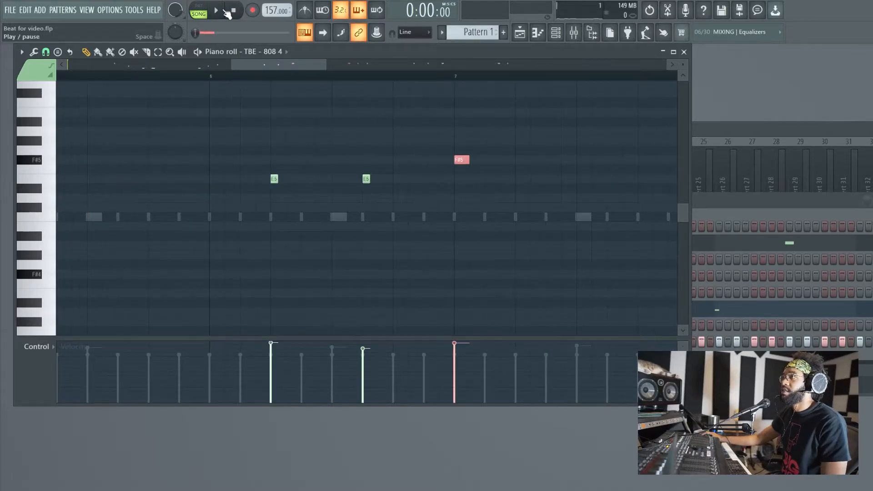
{"action": "left_click", "coordinate": [216, 10]}
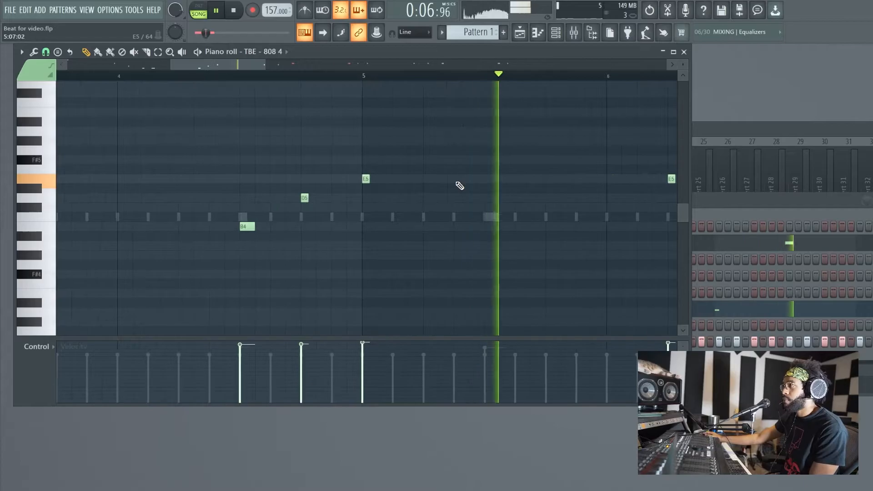
{"action": "left_click", "coordinate": [452, 160]}
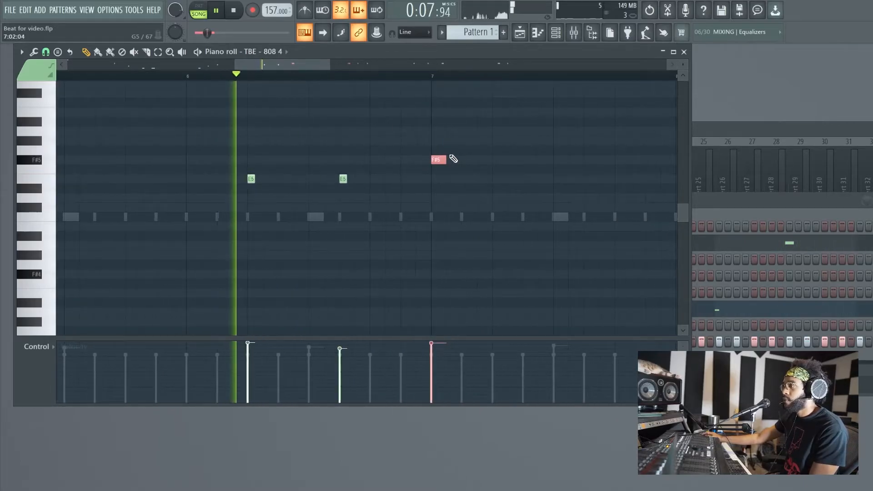
{"action": "left_click", "coordinate": [235, 10]}
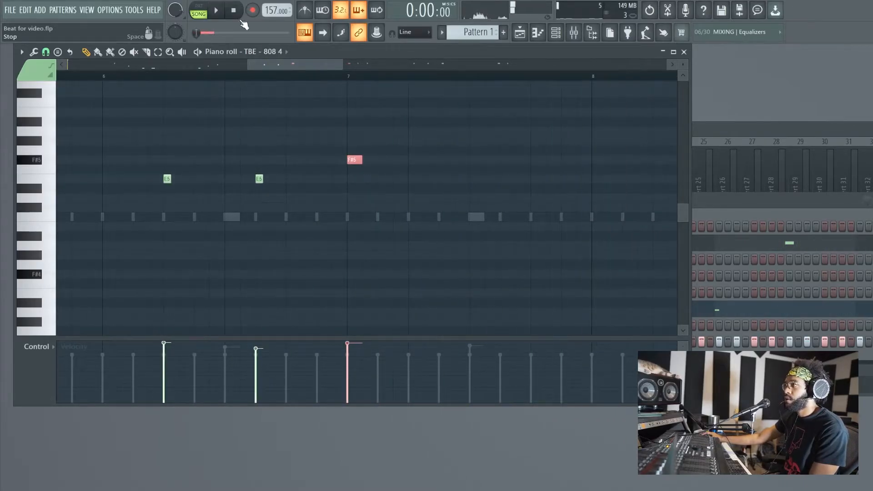
Stack G#5 and B5 notes above the E5 at the start of bar 5 and mute both added notes
{"action": "key", "text": "F6"}
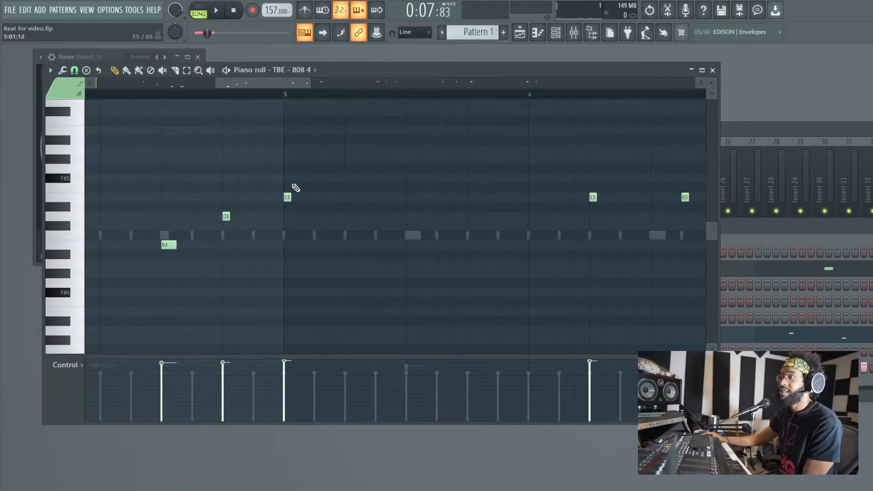
{"action": "left_click", "coordinate": [287, 157]}
{"action": "left_click", "coordinate": [288, 131]}
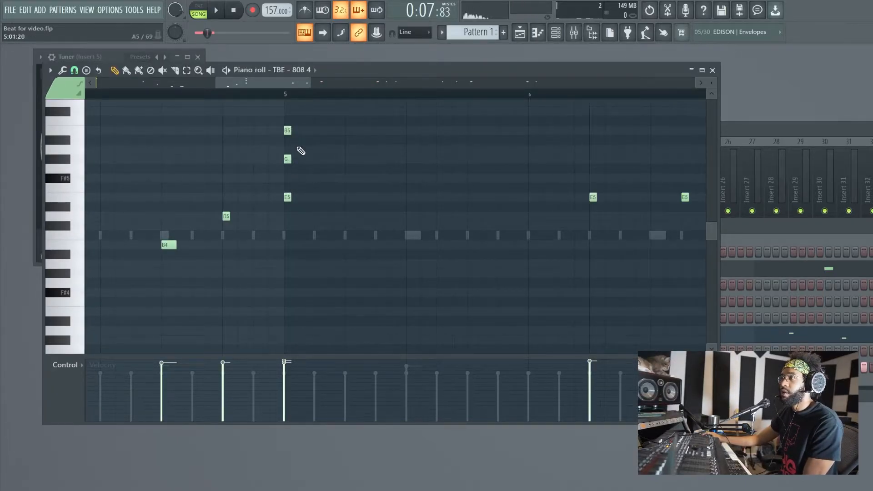
{"action": "left_click_drag", "start_coordinate": [306, 173], "coordinate": [272, 117]}
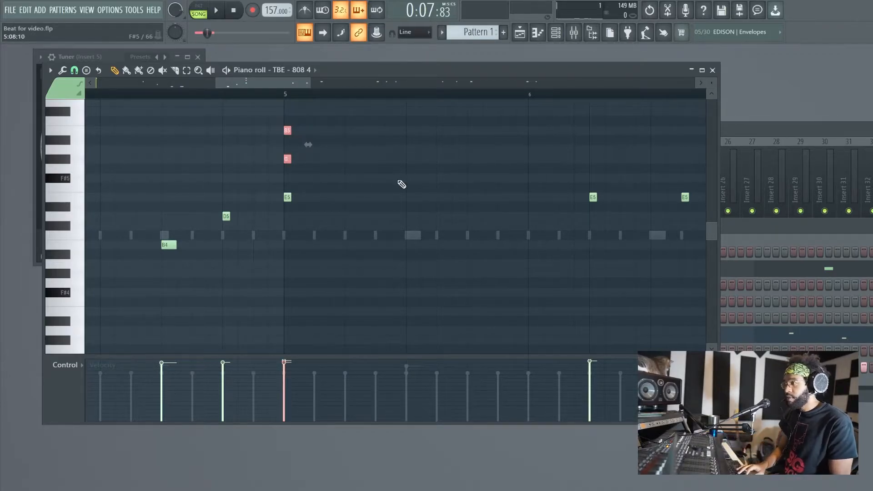
{"action": "key", "text": "alt+m"}
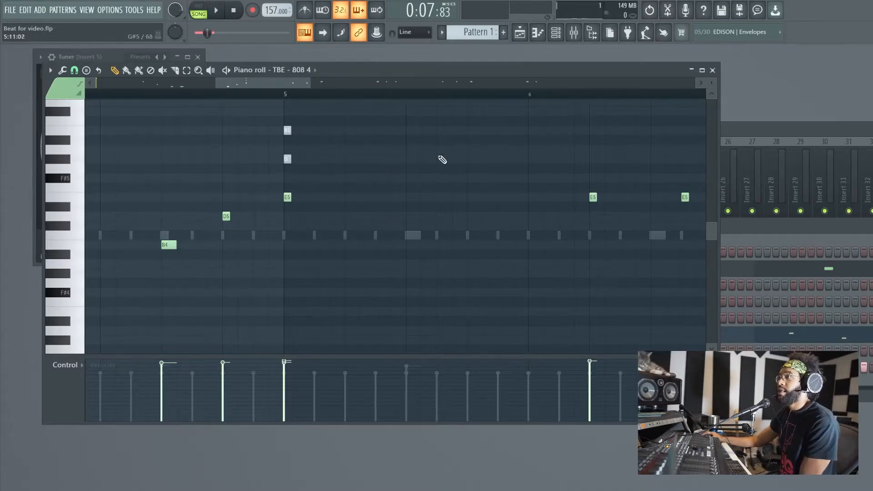
Add a G#5 808 note on beat 2 of bar 5 and play the song
{"action": "left_click", "coordinate": [348, 159]}
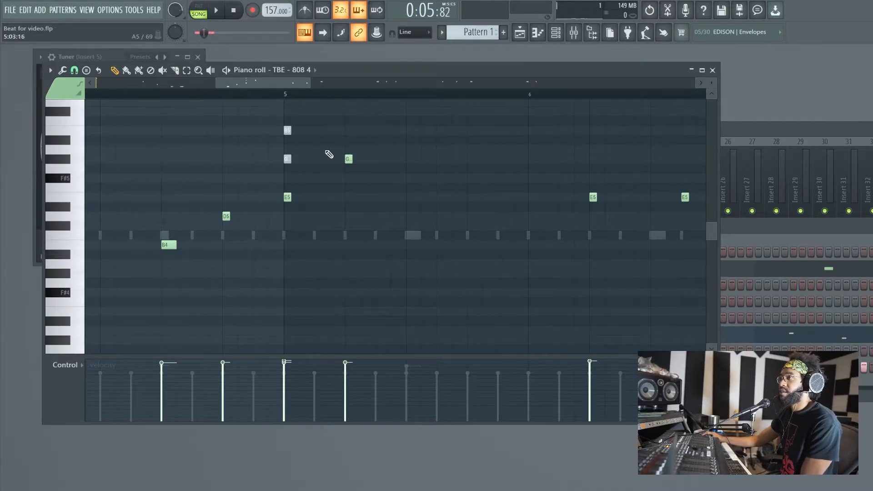
{"action": "key", "text": "space"}
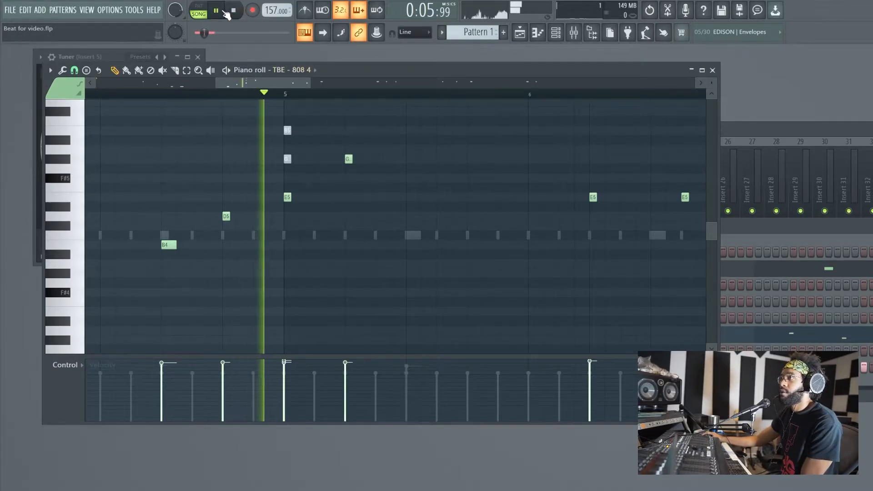
{"action": "left_click", "coordinate": [235, 12]}
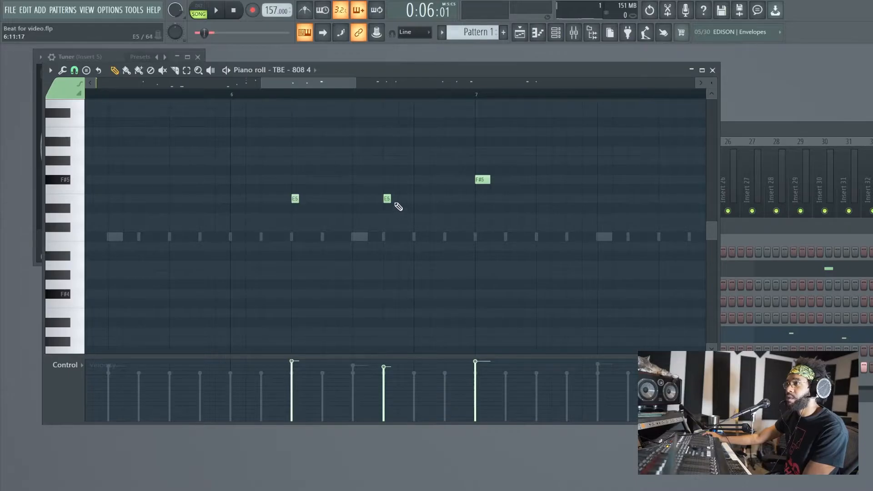
Lower the second 808 note of bar 6 to D5 and play the song
{"action": "scroll", "coordinate": [226, 247], "scroll_direction": "left", "scroll_amount": 3}
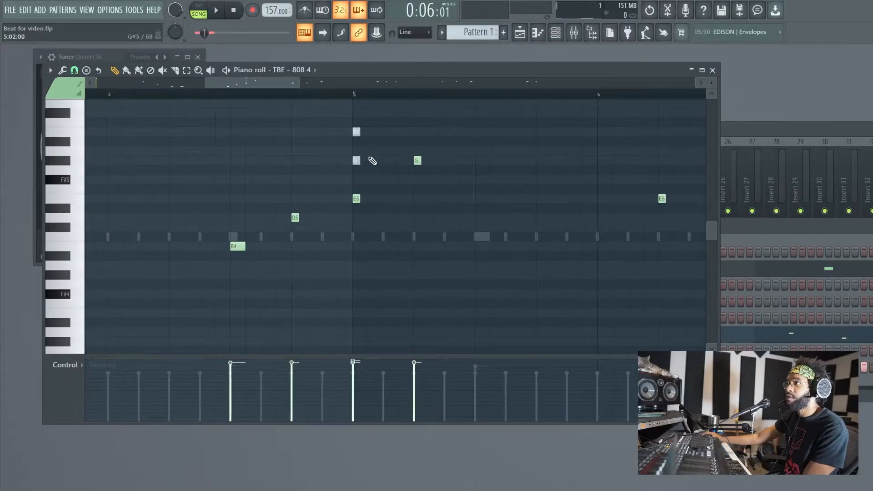
{"action": "scroll", "coordinate": [503, 226], "scroll_direction": "left", "scroll_amount": 1}
{"action": "scroll", "coordinate": [503, 226], "scroll_direction": "right", "scroll_amount": 5}
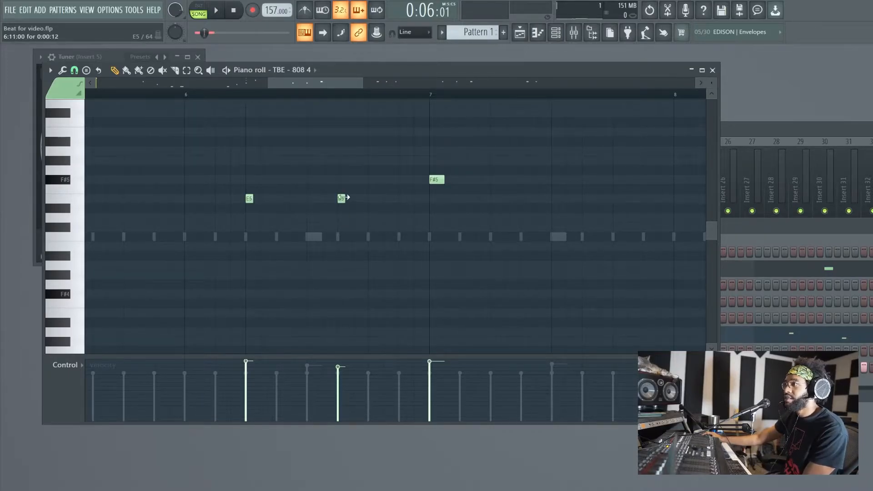
{"action": "left_click_drag", "start_coordinate": [341, 198], "coordinate": [341, 218]}
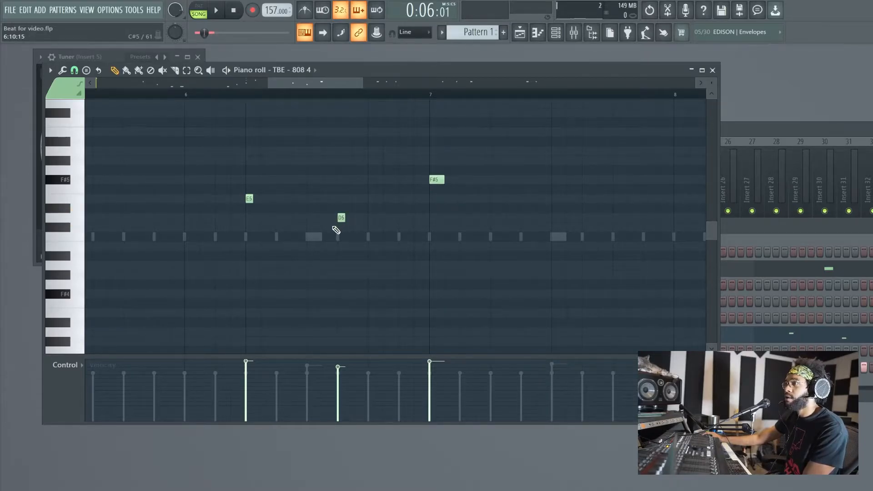
{"action": "scroll", "coordinate": [189, 234], "scroll_direction": "left", "scroll_amount": 4}
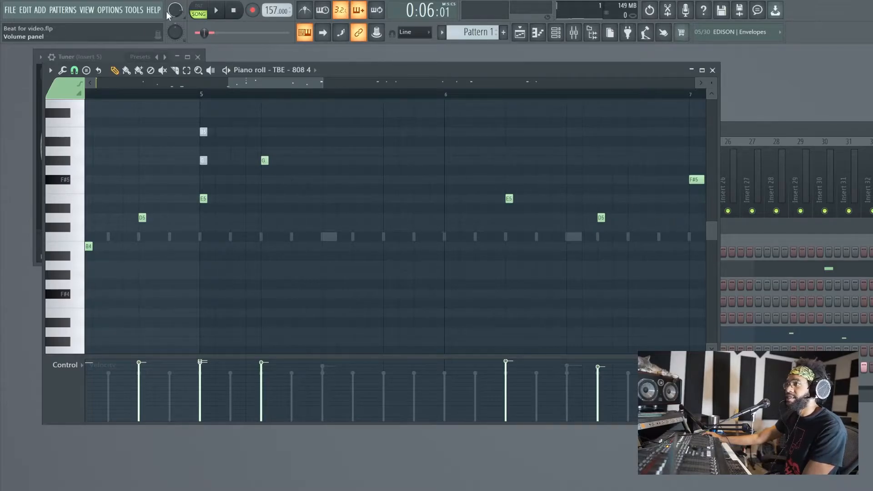
{"action": "left_click", "coordinate": [224, 11]}
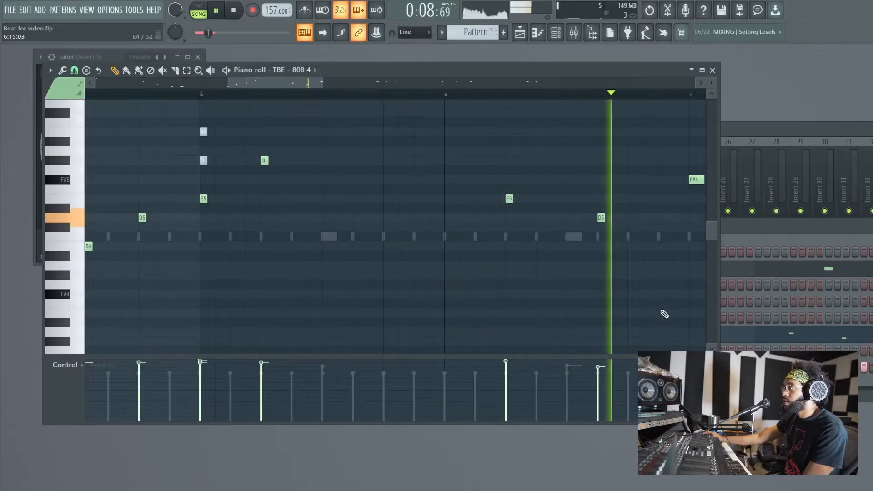
{"action": "left_click", "coordinate": [234, 10]}
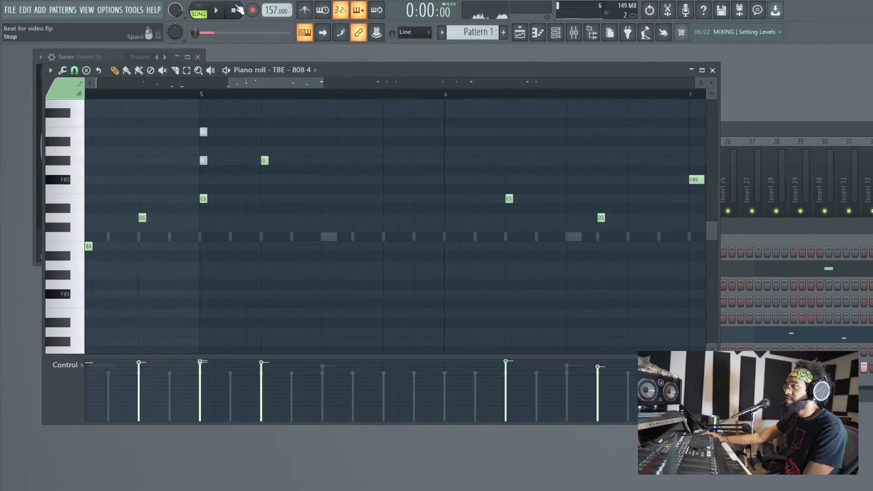
{"action": "scroll", "coordinate": [446, 250], "scroll_direction": "right", "scroll_amount": 3}
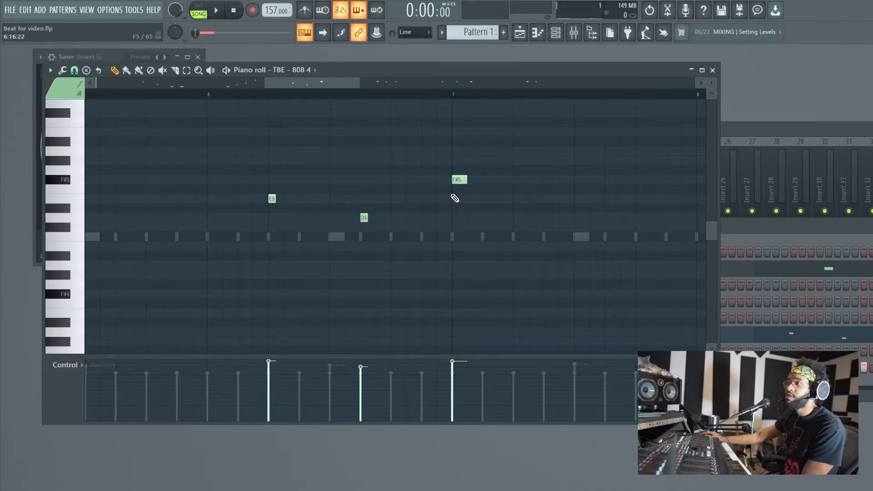
Stack muted A5 and C#6 notes above the F#5 at the start of bar 7, extended to just before beat 3 of bar 8
{"action": "scroll", "coordinate": [453, 195], "scroll_direction": "left", "scroll_amount": 6}
{"action": "scroll", "coordinate": [419, 195], "scroll_direction": "left", "scroll_amount": 4}
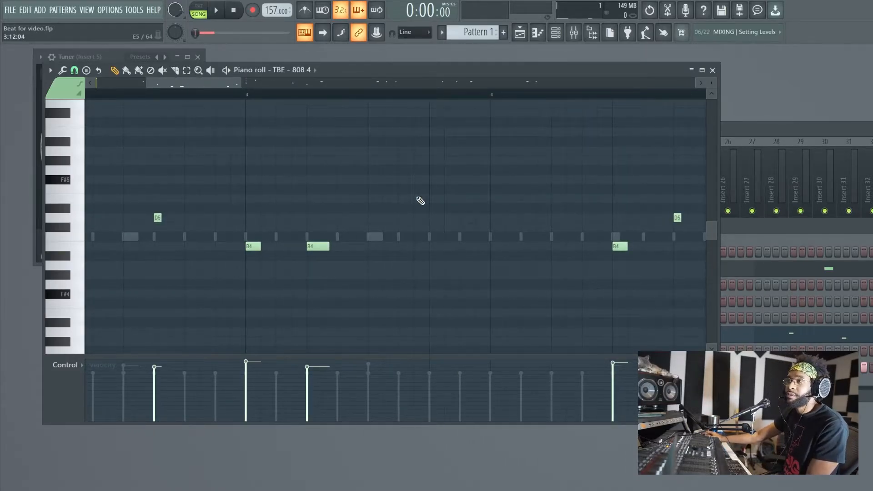
{"action": "scroll", "coordinate": [420, 201], "scroll_direction": "left", "scroll_amount": 5}
{"action": "scroll", "coordinate": [530, 156], "scroll_direction": "right", "scroll_amount": 20}
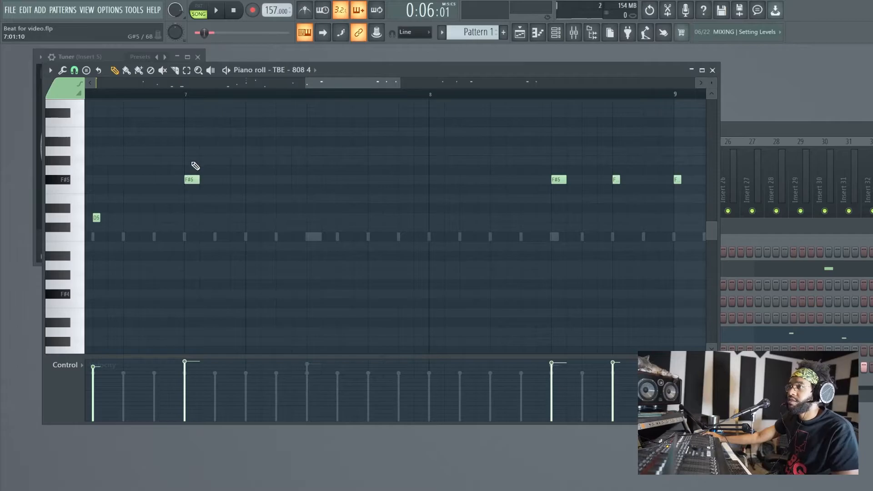
{"action": "left_click", "coordinate": [188, 151]}
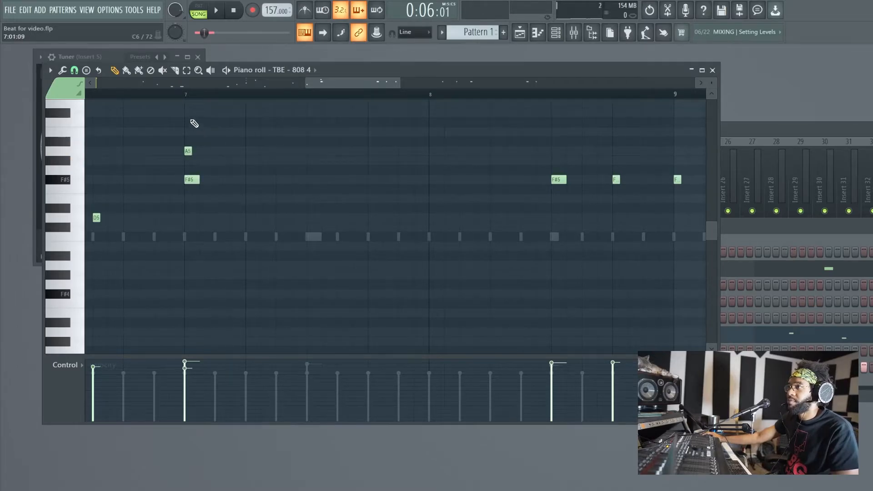
{"action": "left_click", "coordinate": [190, 114]}
{"action": "scroll", "coordinate": [206, 123], "scroll_direction": "up", "scroll_amount": 1}
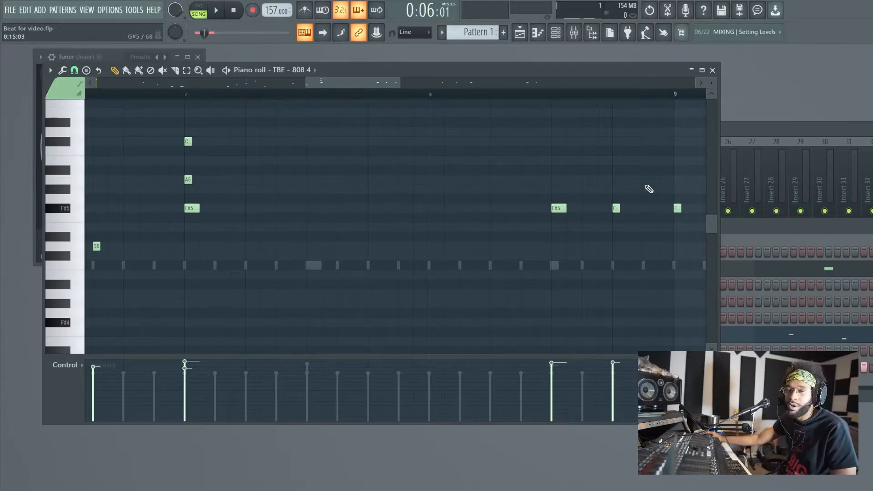
{"action": "left_click_drag", "start_coordinate": [201, 190], "coordinate": [543, 141]}
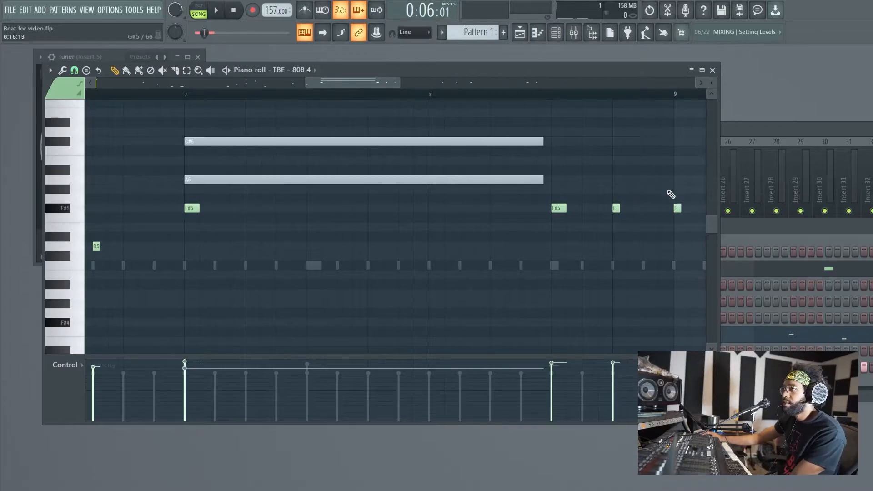
Raise the 808 note on beat 3 of bar 8 to C#6 and play the song
{"action": "left_click_drag", "start_coordinate": [559, 208], "coordinate": [560, 142]}
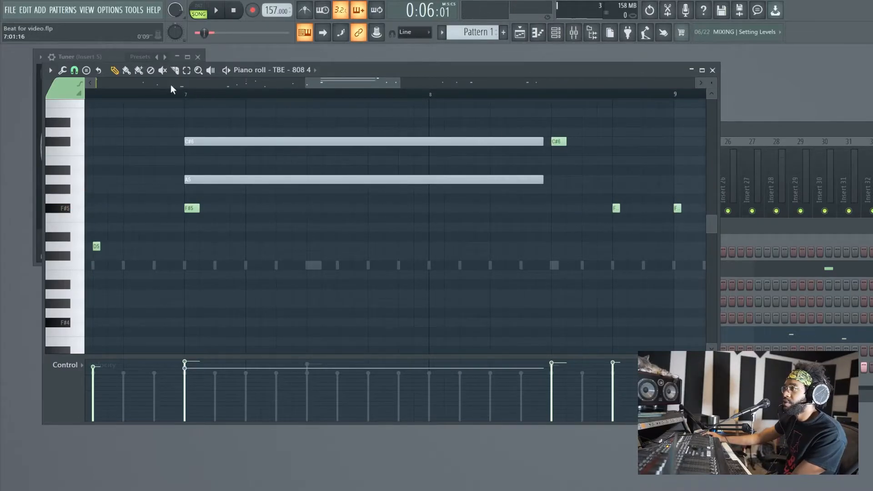
{"action": "key", "text": "space"}
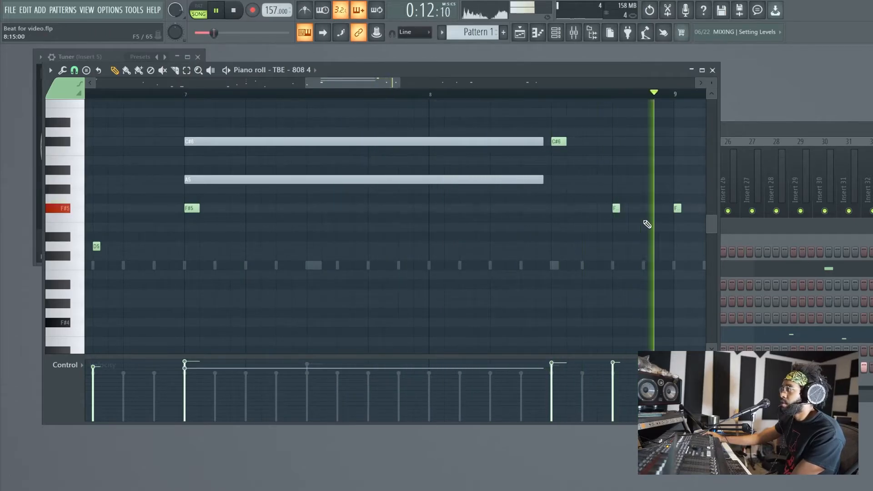
Try raising the 808 note on beat 4 of bar 8 to A5 and play the song from the start
{"action": "left_click", "coordinate": [615, 208]}
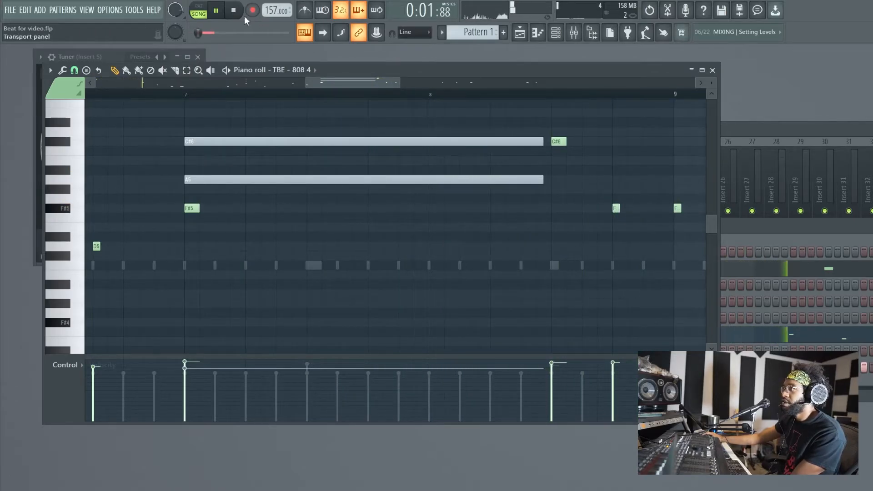
{"action": "key", "text": "space"}
{"action": "left_click_drag", "start_coordinate": [613, 204], "coordinate": [615, 176]}
{"action": "left_click", "coordinate": [233, 10]}
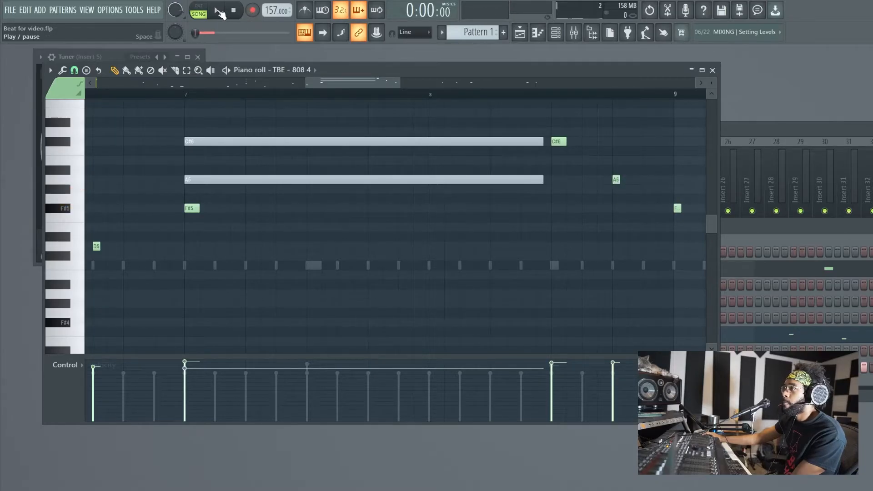
{"action": "left_click", "coordinate": [219, 10]}
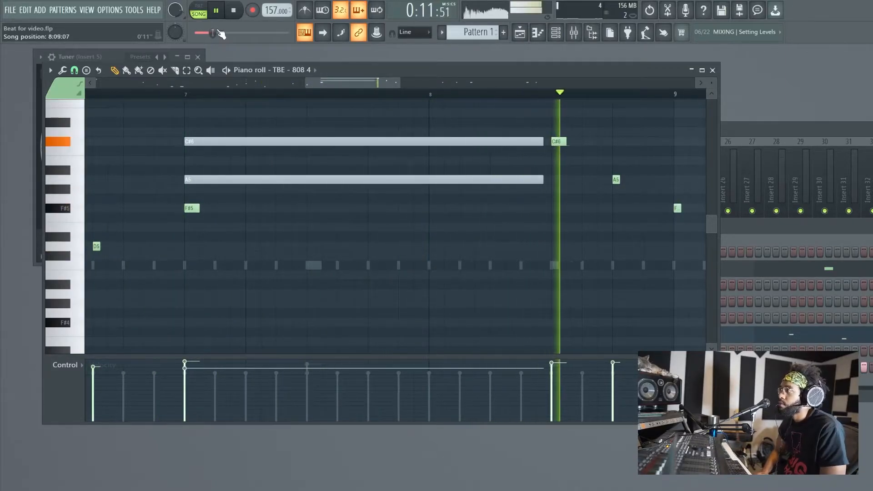
{"action": "left_click_drag", "start_coordinate": [221, 34], "coordinate": [197, 33]}
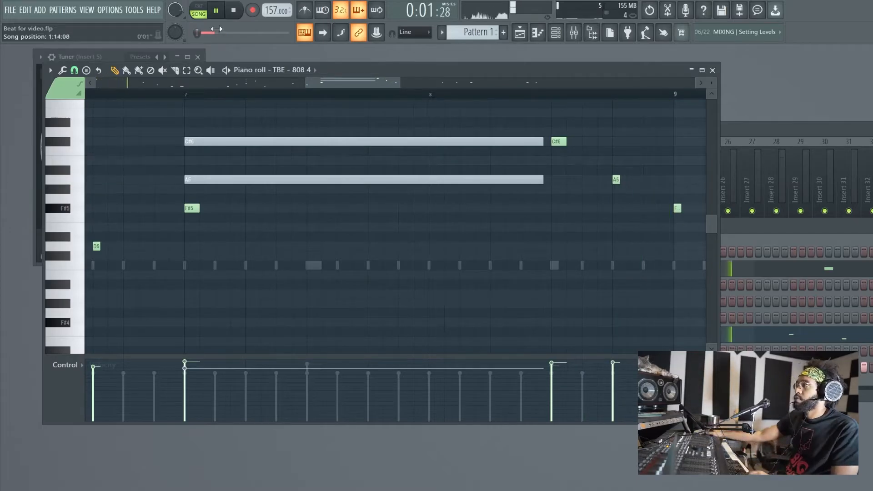
Lower the 808 note on beat 4 of bar 8 to E5 and play the song
{"action": "key", "text": "space"}
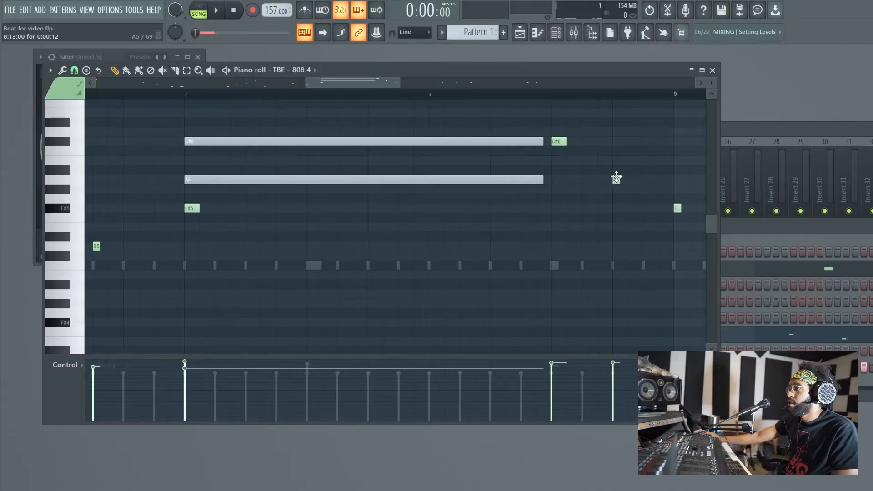
{"action": "left_click_drag", "start_coordinate": [616, 178], "coordinate": [624, 233]}
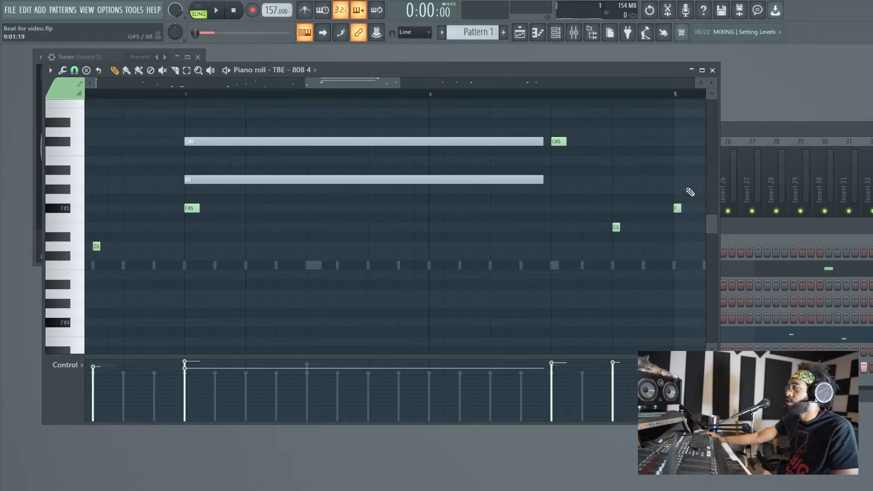
{"action": "key", "text": "space"}
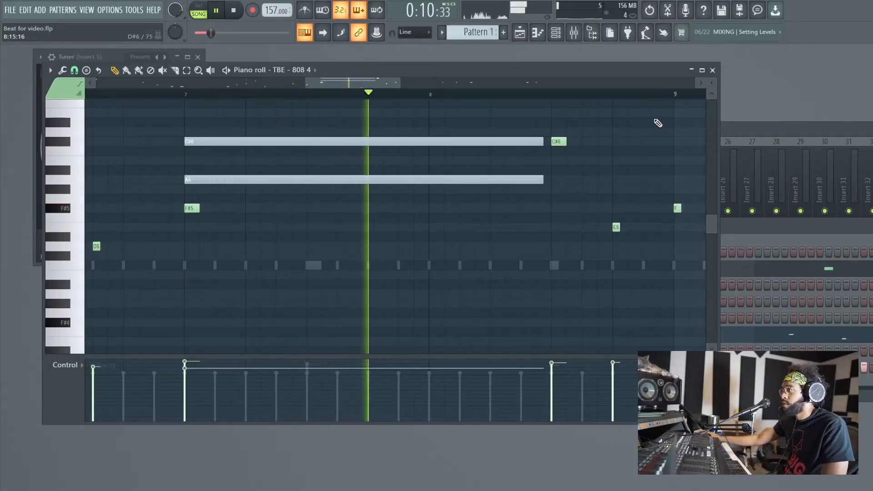
{"action": "key", "text": "space"}
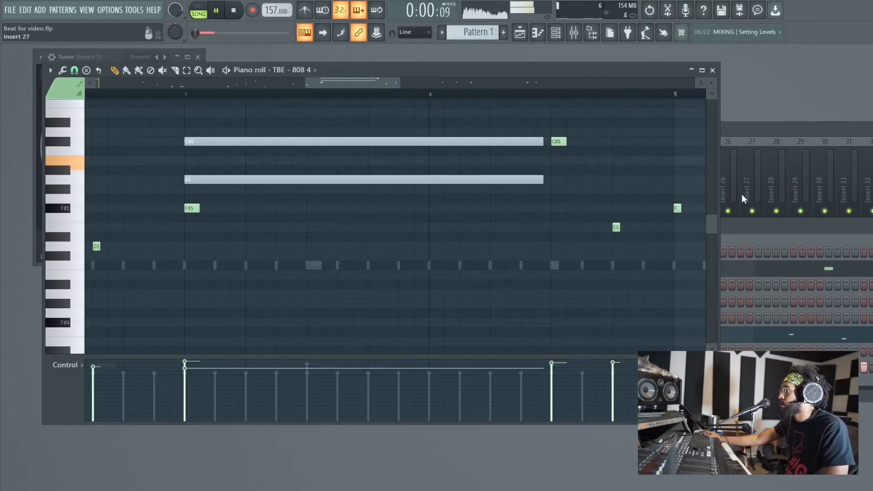
Add an FL Keys piano channel and play it along with the song
{"action": "scroll", "coordinate": [390, 255], "scroll_direction": "left", "scroll_amount": 6}
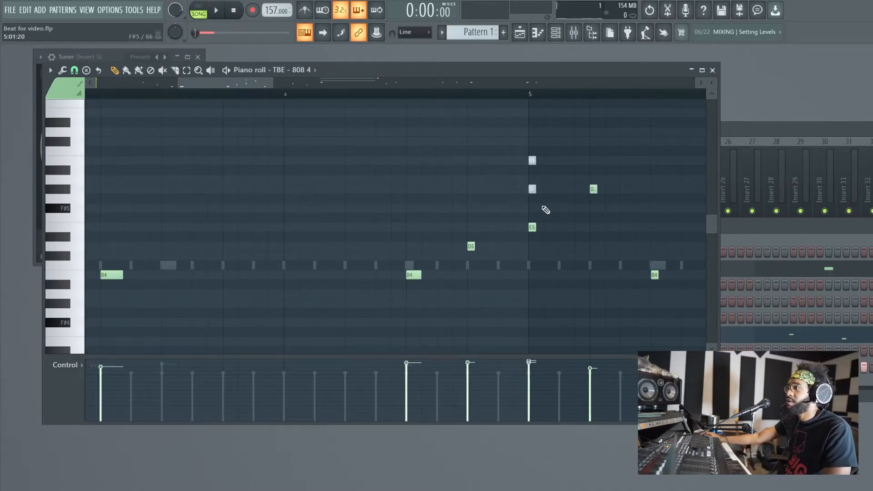
{"action": "scroll", "coordinate": [548, 213], "scroll_direction": "left", "scroll_amount": 1}
{"action": "scroll", "coordinate": [523, 227], "scroll_direction": "right", "scroll_amount": 3}
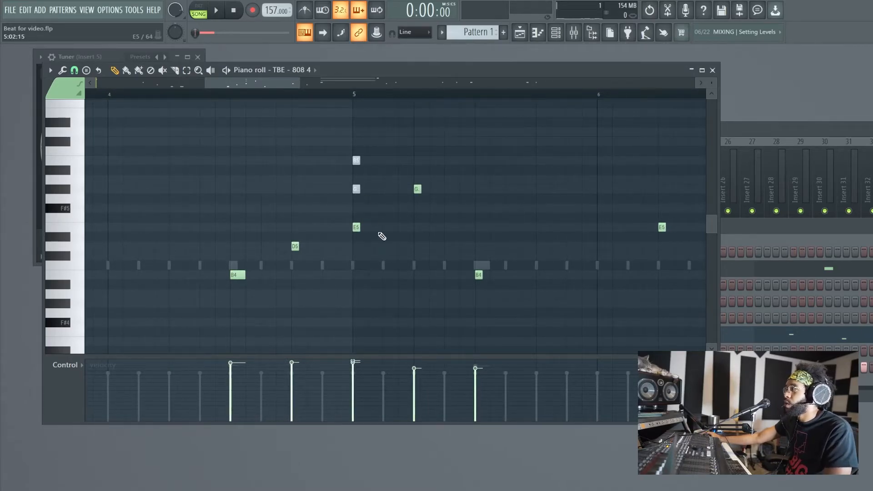
{"action": "key", "text": "F6"}
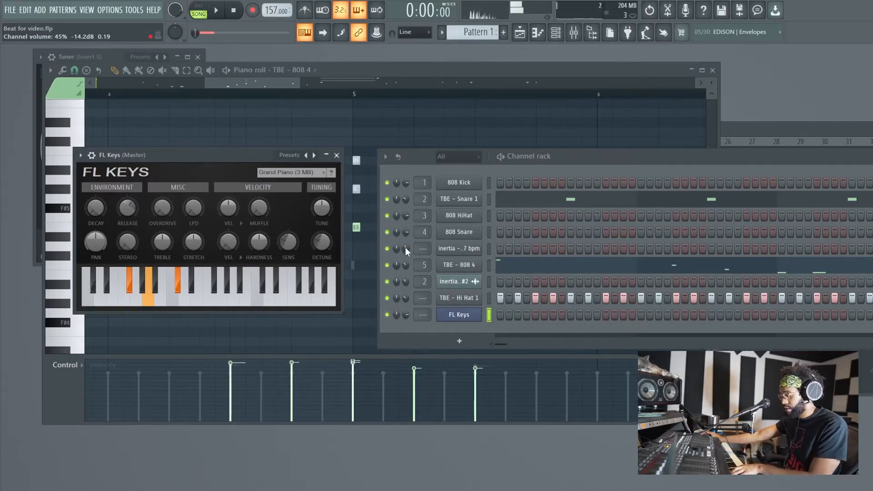
{"action": "left_click", "coordinate": [223, 9]}
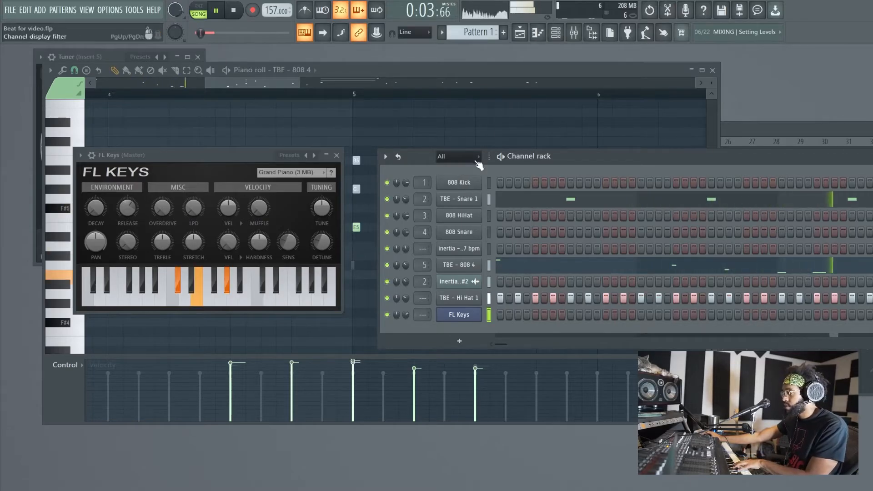
{"action": "left_click", "coordinate": [234, 10]}
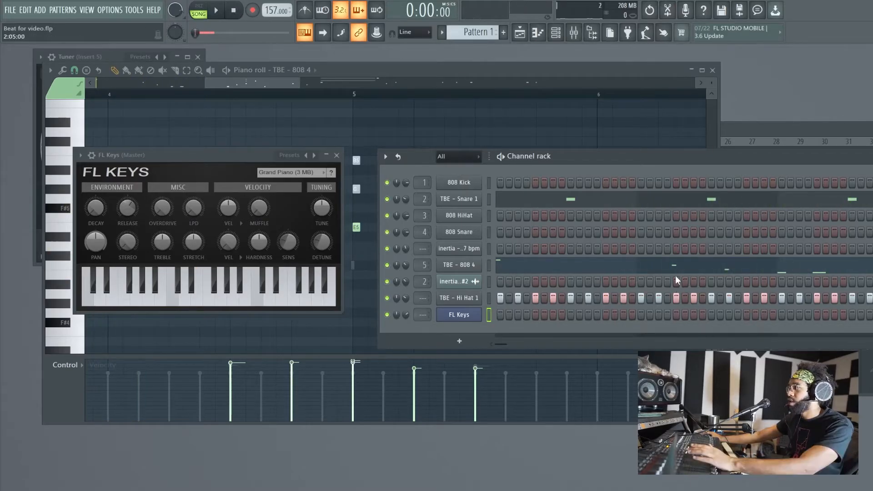
Open the TBE - 808 4 piano roll and examine the bassline from bar 1 through the stacked notes in bar 5
{"action": "left_click", "coordinate": [684, 271]}
{"action": "left_click", "coordinate": [665, 271]}
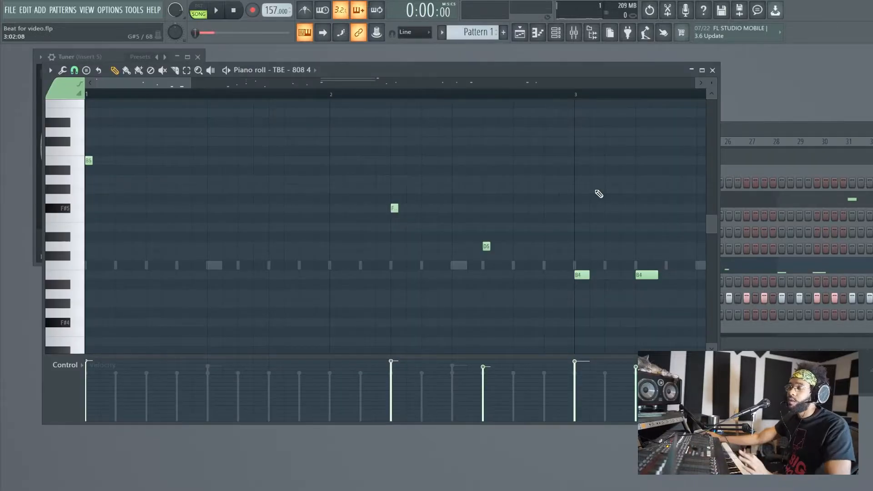
{"action": "scroll", "coordinate": [345, 230], "scroll_direction": "left", "scroll_amount": 3}
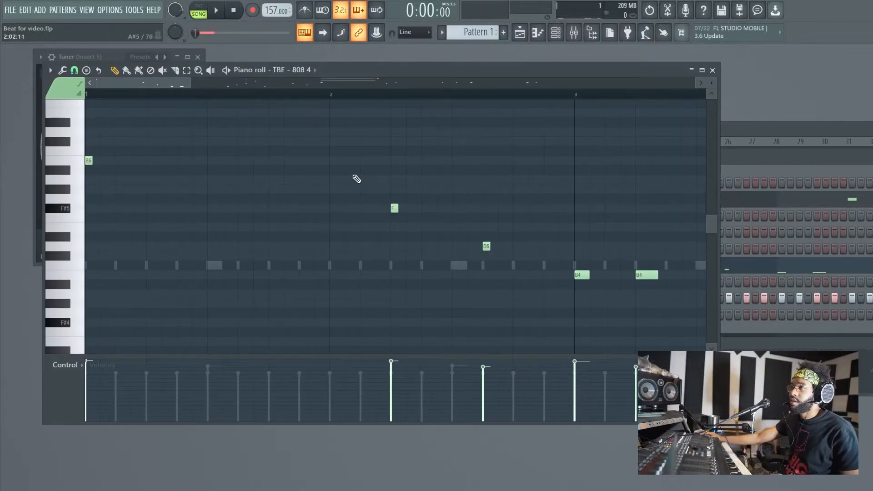
{"action": "scroll", "coordinate": [356, 179], "scroll_direction": "right", "scroll_amount": 6}
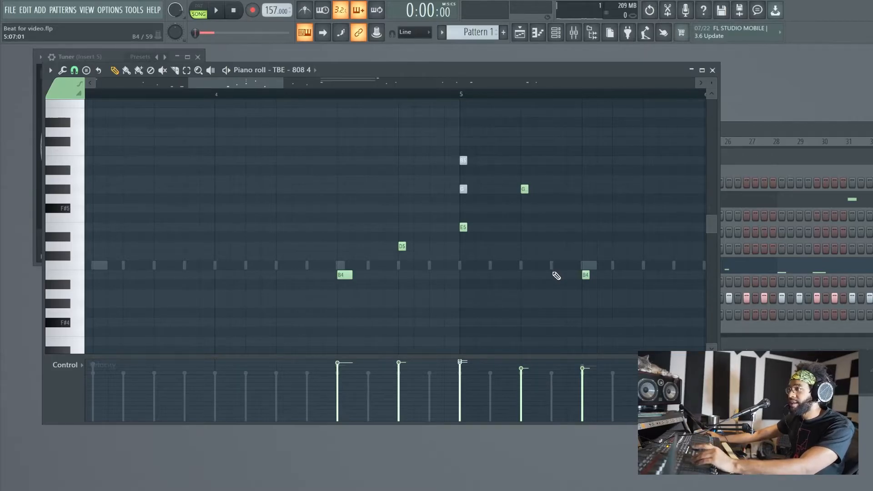
{"action": "scroll", "coordinate": [713, 221], "scroll_direction": "down", "scroll_amount": 1}
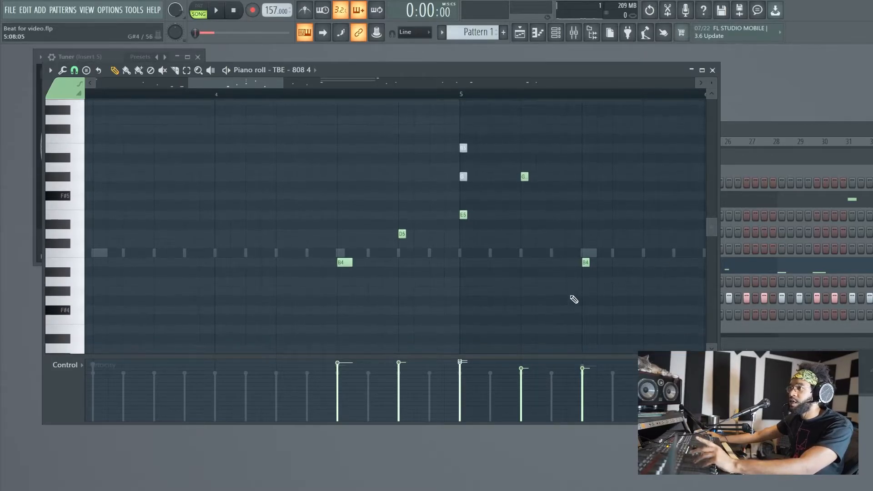
{"action": "scroll", "coordinate": [581, 293], "scroll_direction": "right", "scroll_amount": 2}
{"action": "scroll", "coordinate": [563, 296], "scroll_direction": "left", "scroll_amount": 2}
{"action": "scroll", "coordinate": [565, 291], "scroll_direction": "right", "scroll_amount": 3}
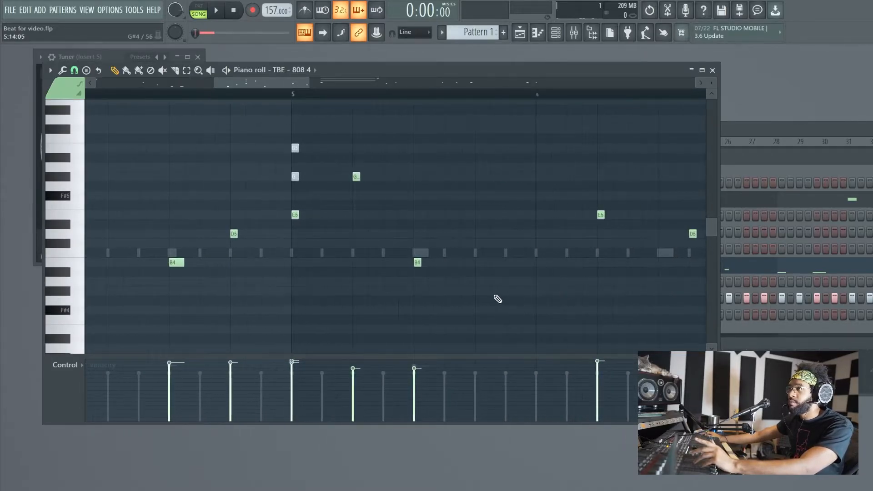
{"action": "scroll", "coordinate": [497, 298], "scroll_direction": "left", "scroll_amount": 1}
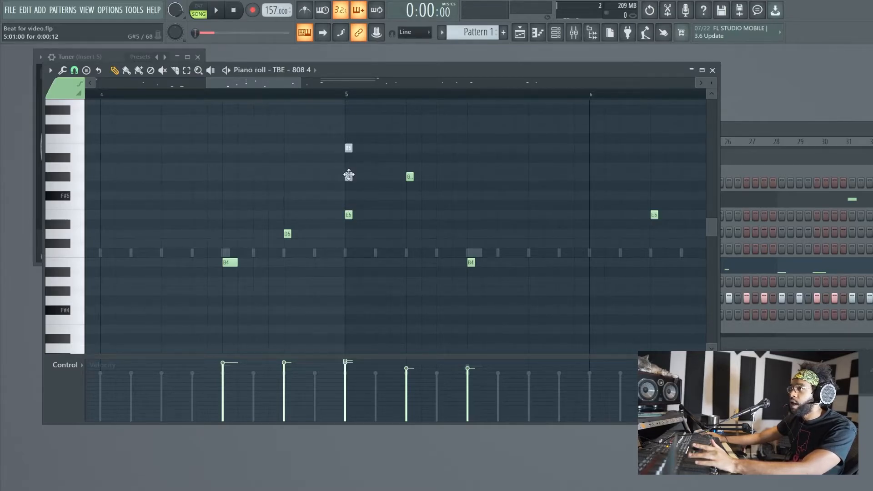
Replace the muted B5 in the stack at the start of bar 5 with a muted C#5 below the E5
{"action": "left_click_drag", "start_coordinate": [348, 178], "coordinate": [349, 210]}
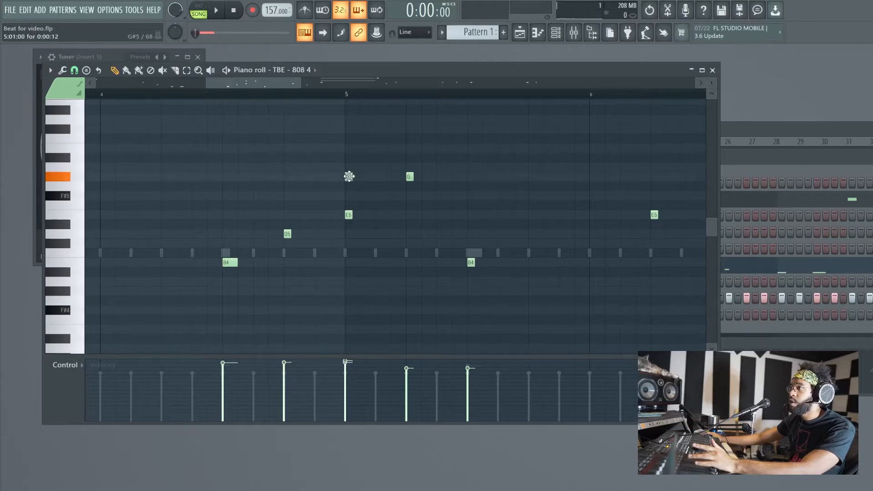
{"action": "left_click", "coordinate": [350, 177]}
{"action": "left_click", "coordinate": [348, 176], "text": "ctrl"}
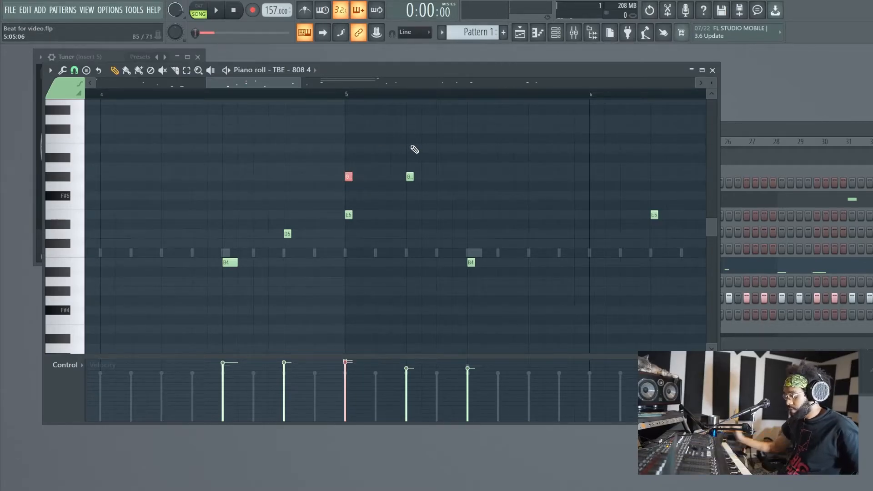
{"action": "key", "text": "ctrl+d"}
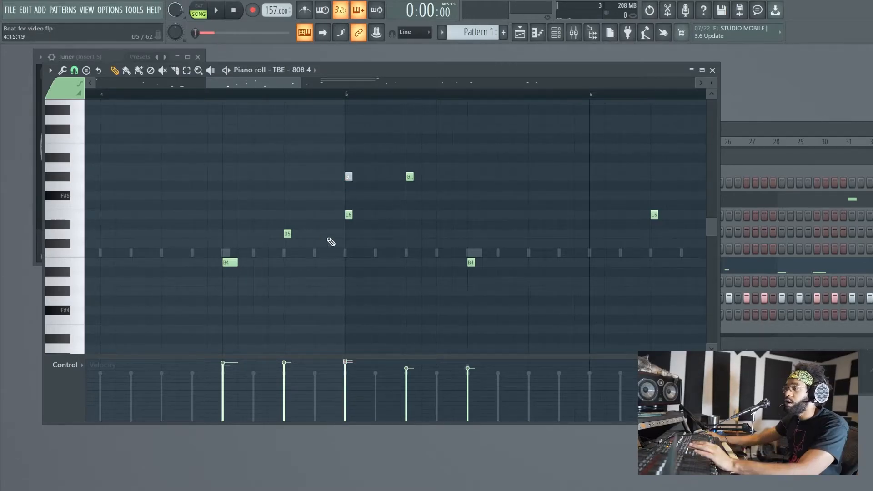
{"action": "left_click", "coordinate": [352, 244]}
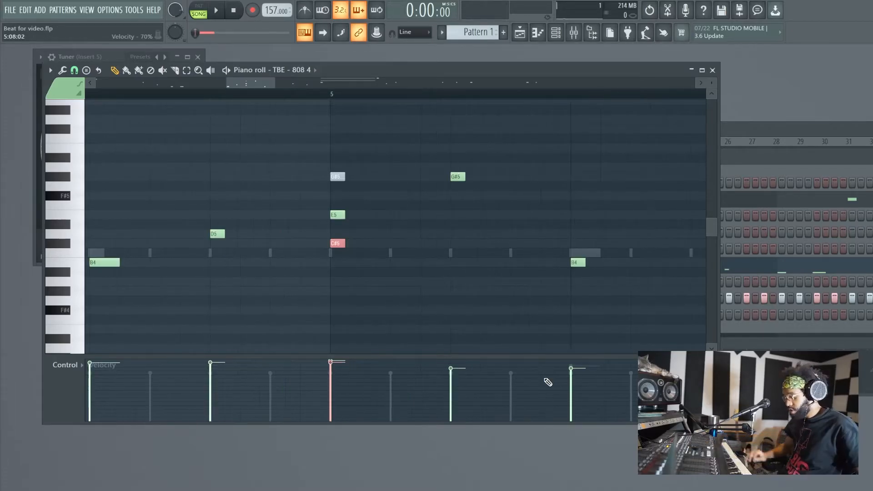
{"action": "key", "text": "ctrl+d"}
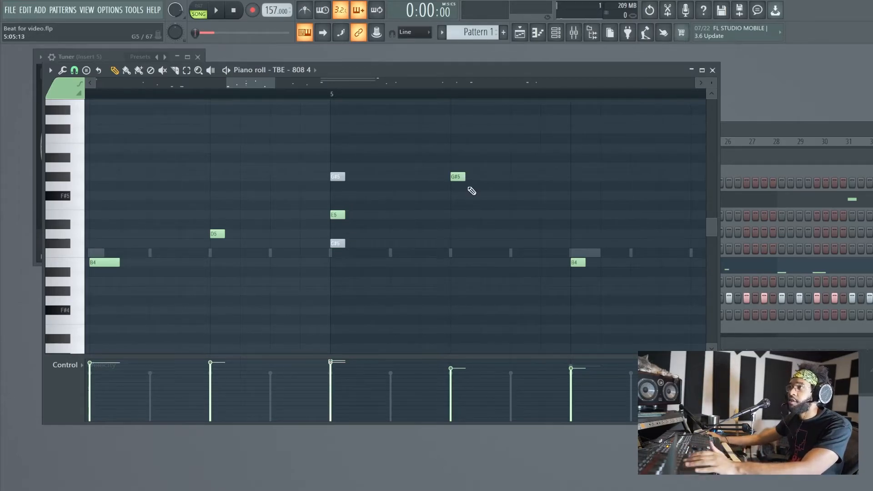
Raise the 808 note on beat 3 of bar 5 to C#5 and play the song
{"action": "left_click_drag", "start_coordinate": [581, 265], "coordinate": [582, 246]}
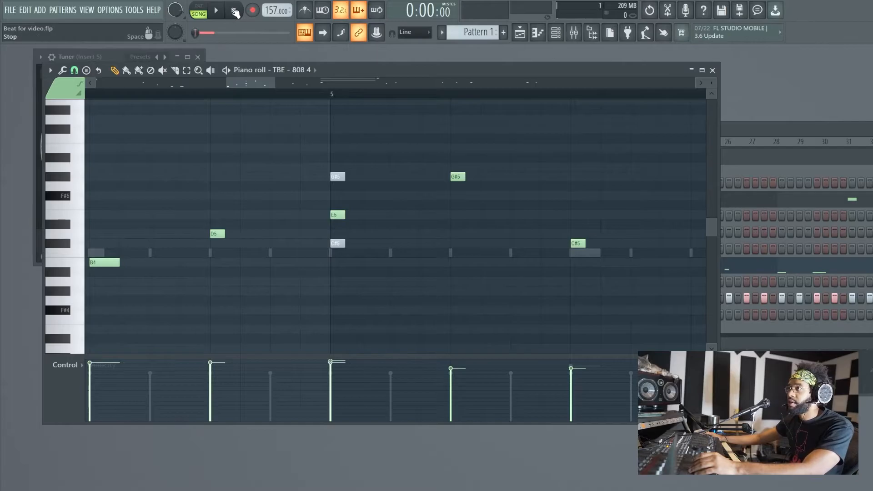
{"action": "left_click", "coordinate": [225, 10]}
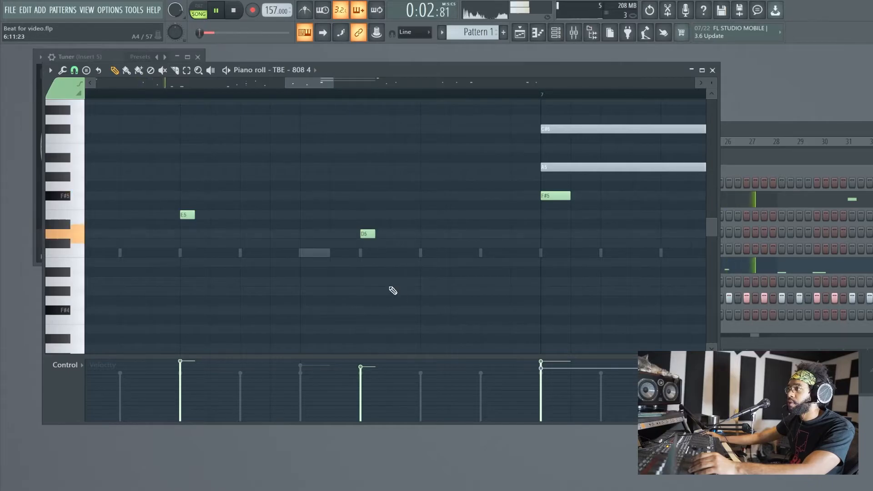
Replace the 808's D5 note in the second half of bar 6 with a C#5 at the same position
{"action": "left_click", "coordinate": [368, 214]}
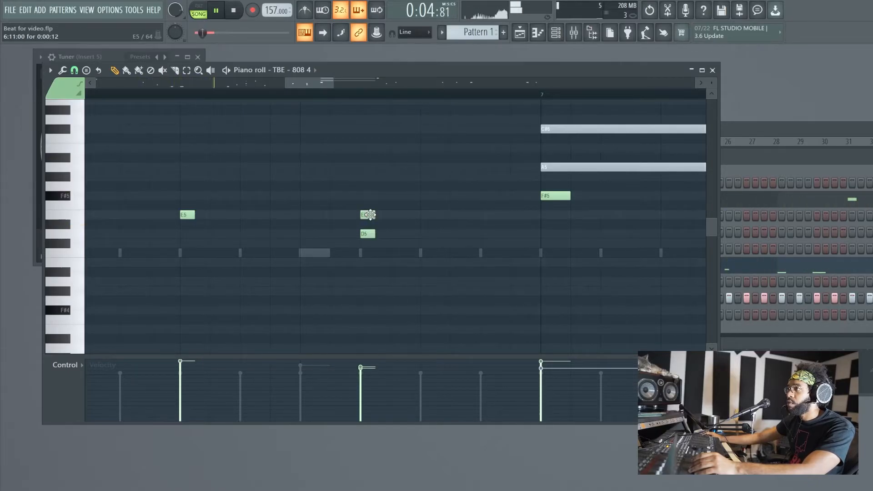
{"action": "left_click_drag", "start_coordinate": [368, 215], "coordinate": [365, 251]}
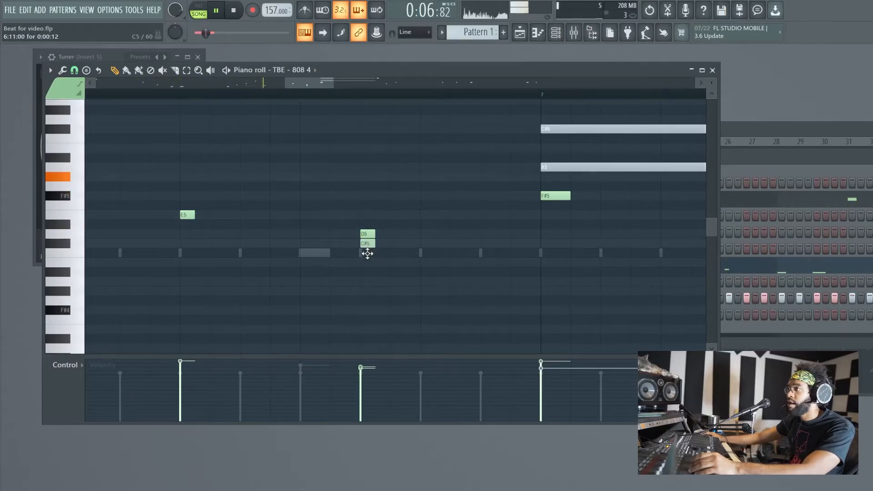
{"action": "right_click", "coordinate": [367, 234]}
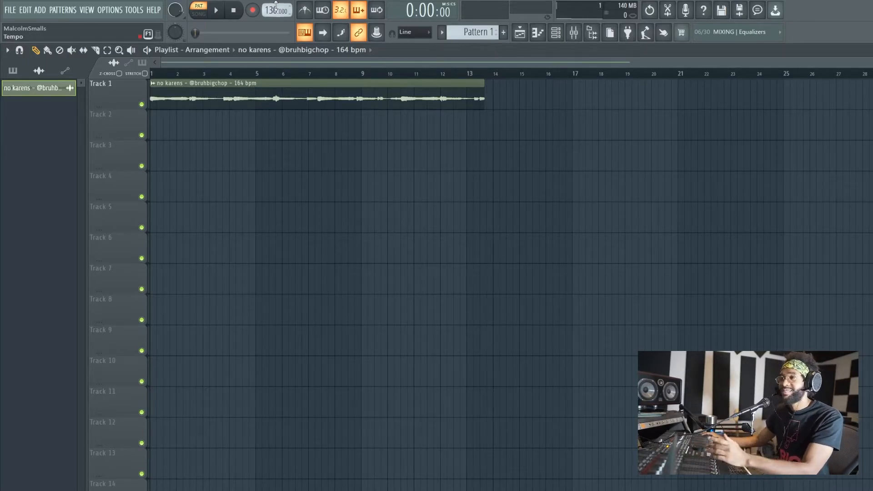
Set the new project's tempo to 164 BPM and turn the "no karens" sample's pitch fully up with a pitch range of 12
{"action": "left_click_drag", "start_coordinate": [272, 14], "coordinate": [273, 5]}
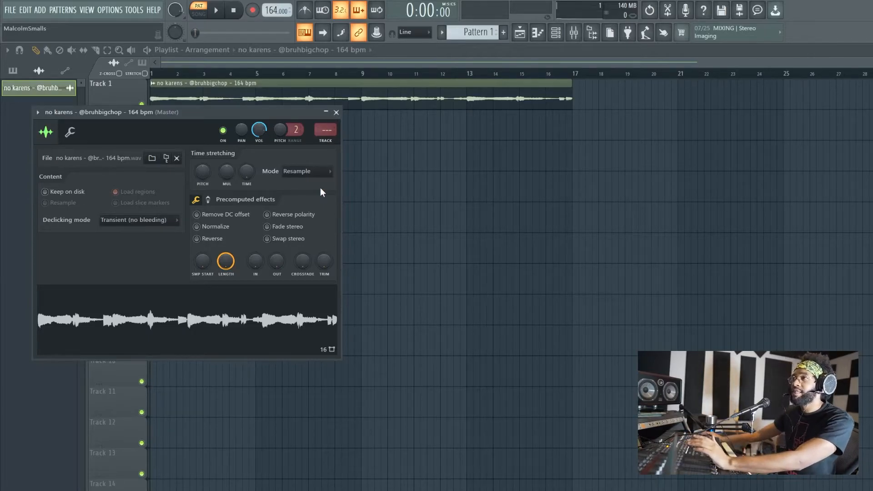
{"action": "left_click_drag", "start_coordinate": [295, 130], "coordinate": [296, 123]}
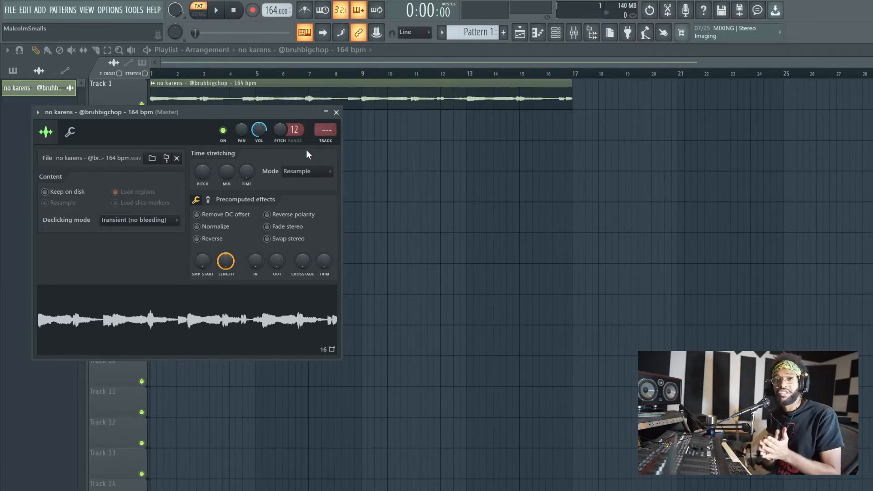
{"action": "left_click_drag", "start_coordinate": [280, 129], "coordinate": [280, 91]}
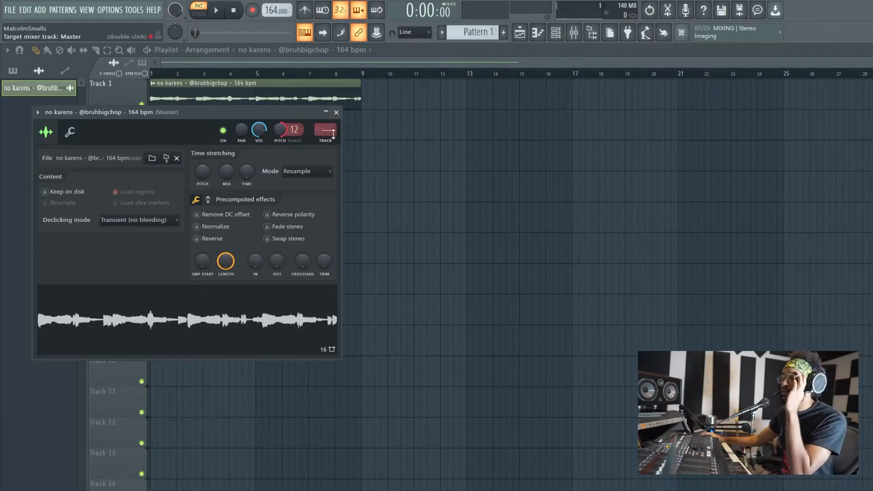
Show the channel rack and change its filter from audio clips to all channels
{"action": "left_click", "coordinate": [537, 32]}
{"action": "left_click", "coordinate": [538, 32]}
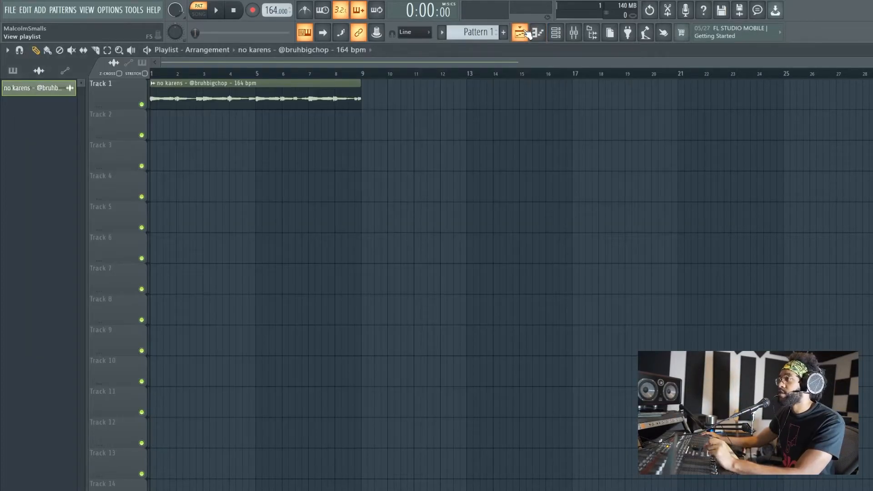
{"action": "left_click", "coordinate": [519, 33]}
{"action": "left_click", "coordinate": [521, 34]}
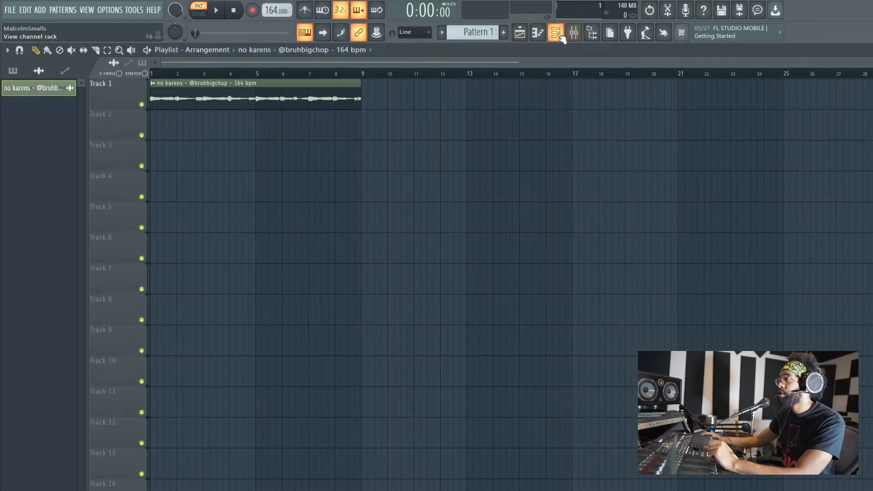
{"action": "left_click", "coordinate": [555, 32]}
{"action": "left_click", "coordinate": [217, 140]}
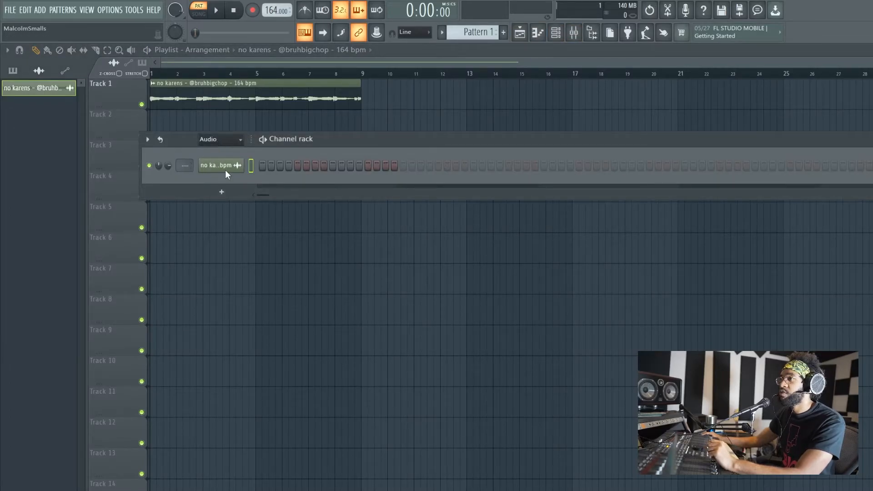
{"action": "left_click", "coordinate": [220, 148]}
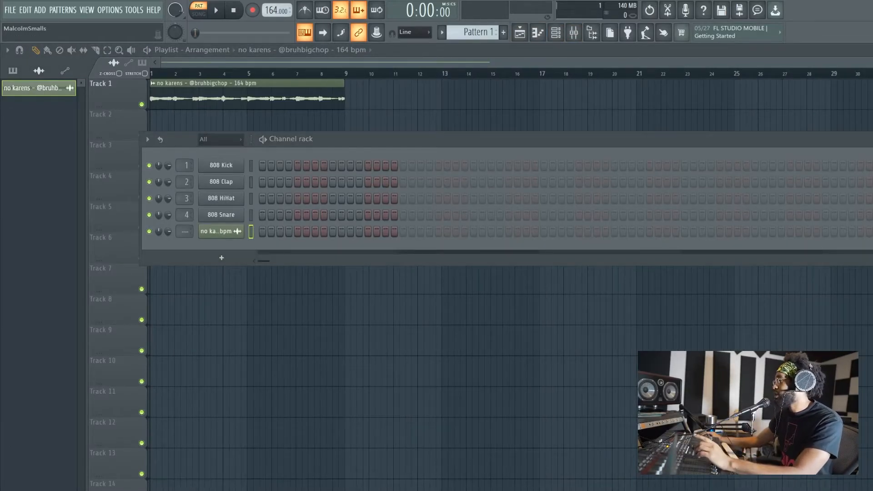
Set the "no karens" sample's time stretching mode to Stretch and close its channel settings
{"action": "left_click", "coordinate": [234, 231]}
{"action": "left_click", "coordinate": [309, 195]}
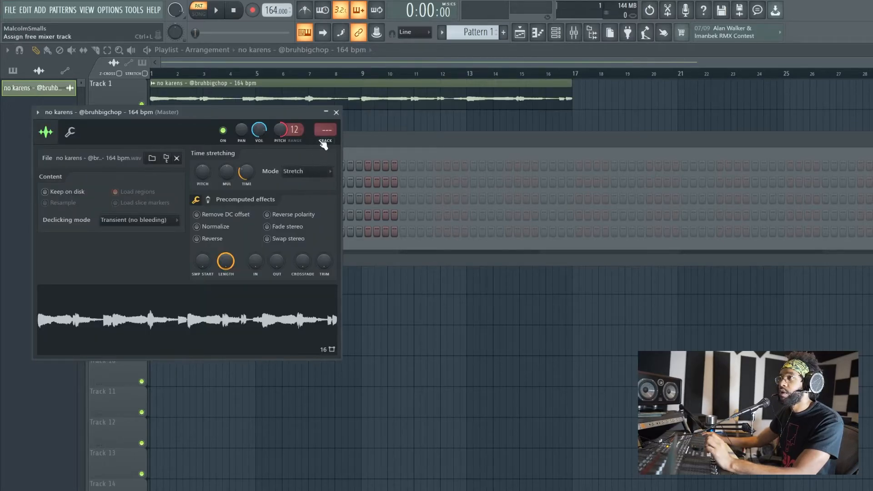
{"action": "left_click", "coordinate": [336, 112]}
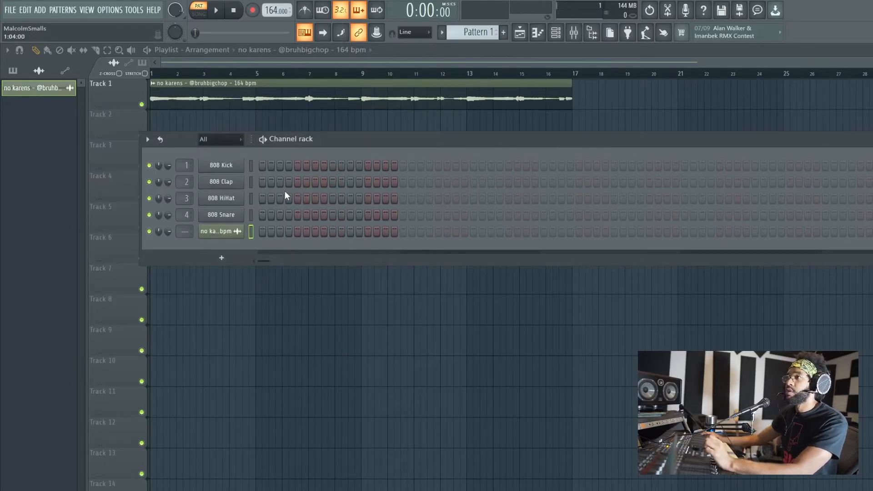
Add an FL Keys channel to the channel rack and open its piano roll
{"action": "left_click", "coordinate": [222, 258]}
{"action": "left_click", "coordinate": [264, 138]}
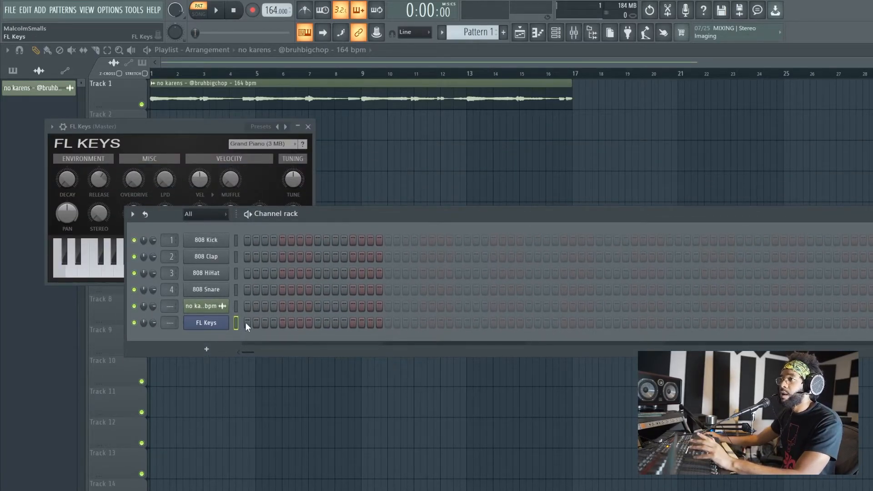
{"action": "key", "text": "F7"}
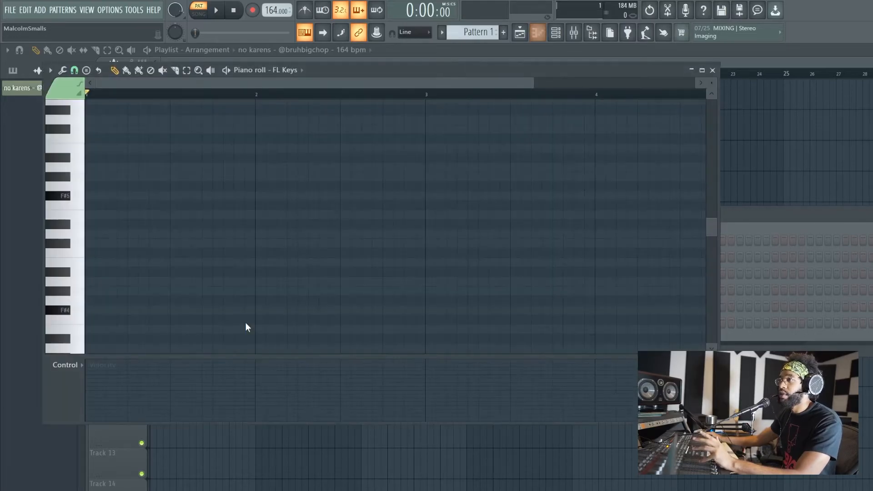
Lower the "no karens" channel volume during song playback, and arrange the piano roll and FL Keys windows so the plugin keyboard is fully visible
{"action": "left_click", "coordinate": [215, 10]}
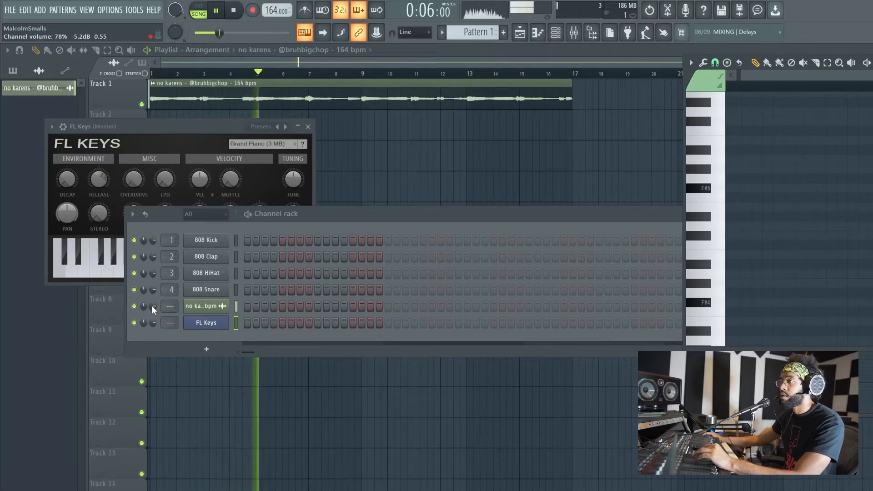
{"action": "left_click_drag", "start_coordinate": [152, 305], "coordinate": [151, 314]}
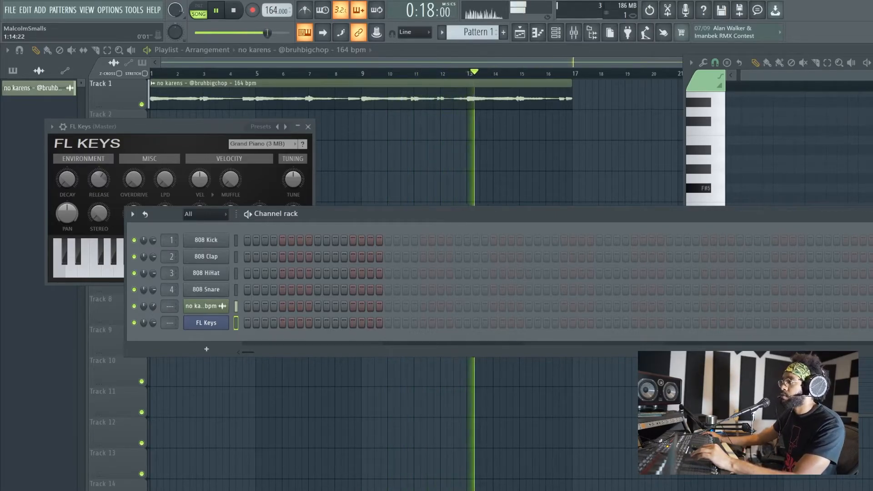
{"action": "left_click_drag", "start_coordinate": [872, 63], "coordinate": [620, 93]}
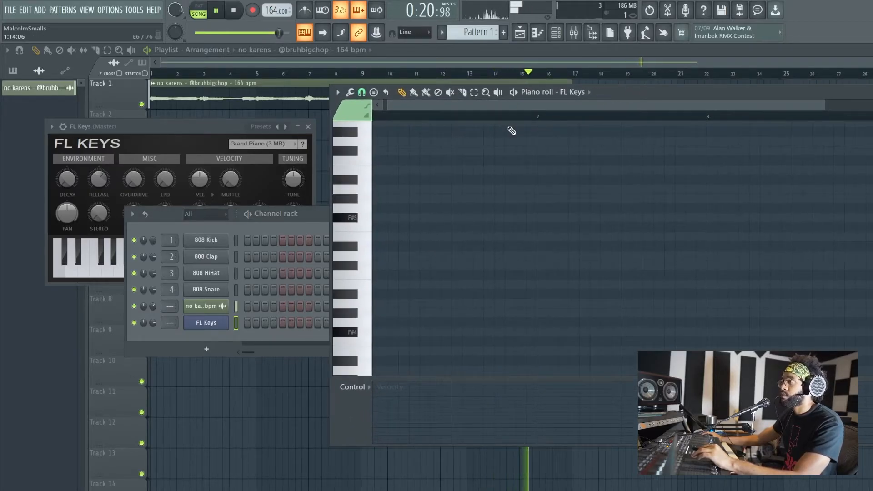
{"action": "left_click", "coordinate": [234, 12]}
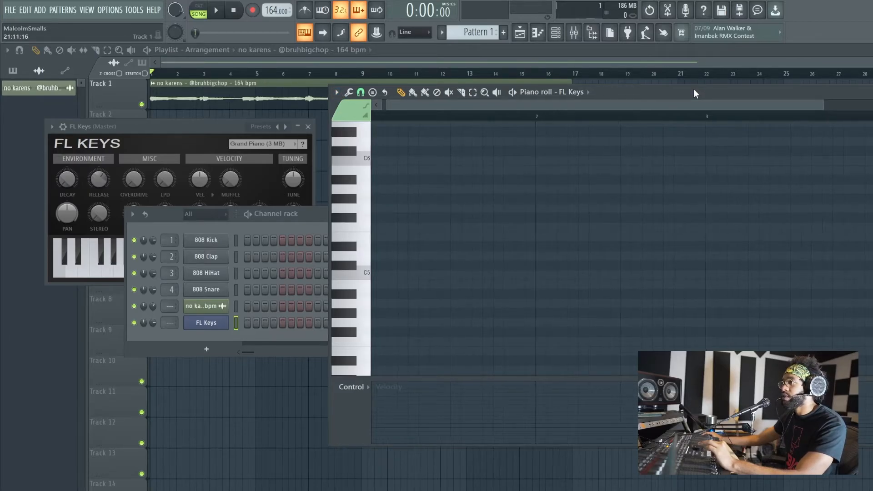
{"action": "left_click_drag", "start_coordinate": [694, 93], "coordinate": [602, 98]}
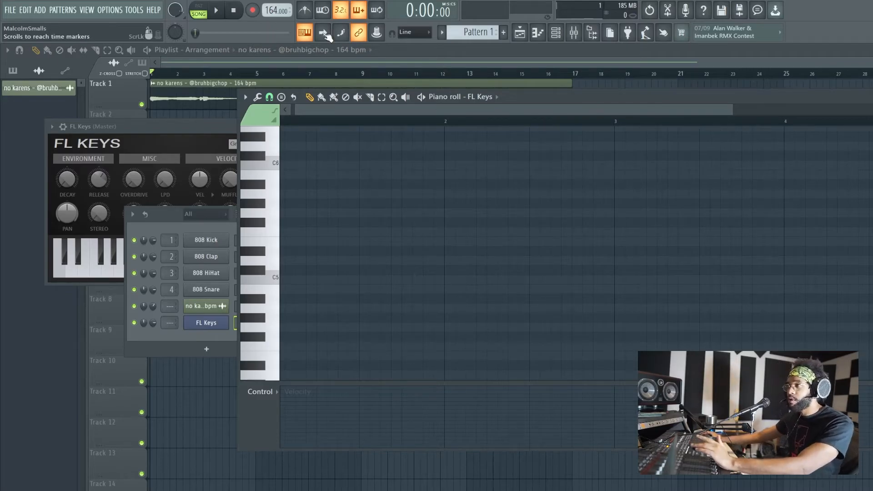
{"action": "left_click_drag", "start_coordinate": [157, 127], "coordinate": [142, 148]}
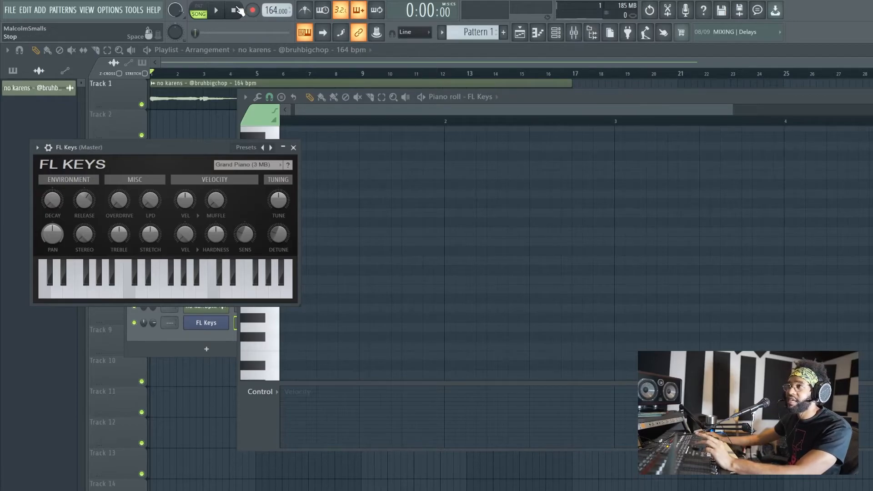
Play the song and sound the FL Keys notes from C up to B one after another against the sample to find its key
{"action": "left_click", "coordinate": [226, 18]}
{"action": "left_click", "coordinate": [212, 292]}
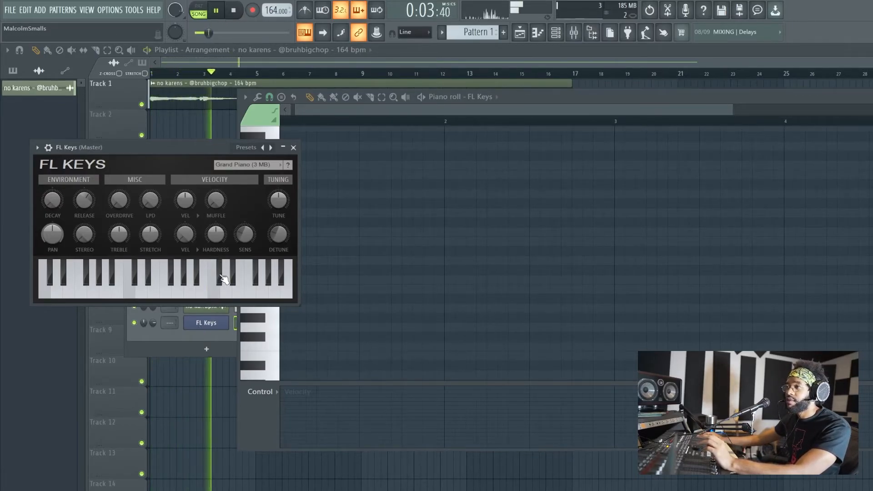
{"action": "left_click", "coordinate": [220, 275]}
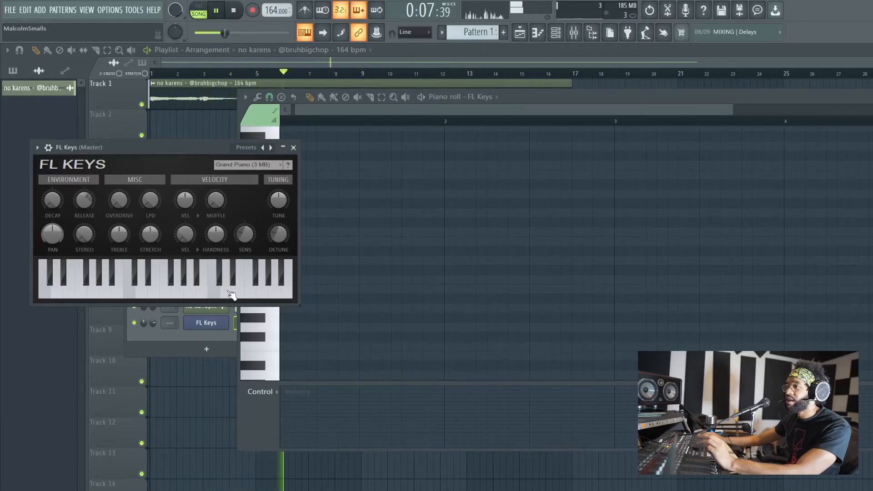
{"action": "left_click", "coordinate": [226, 296]}
{"action": "left_click", "coordinate": [227, 295]}
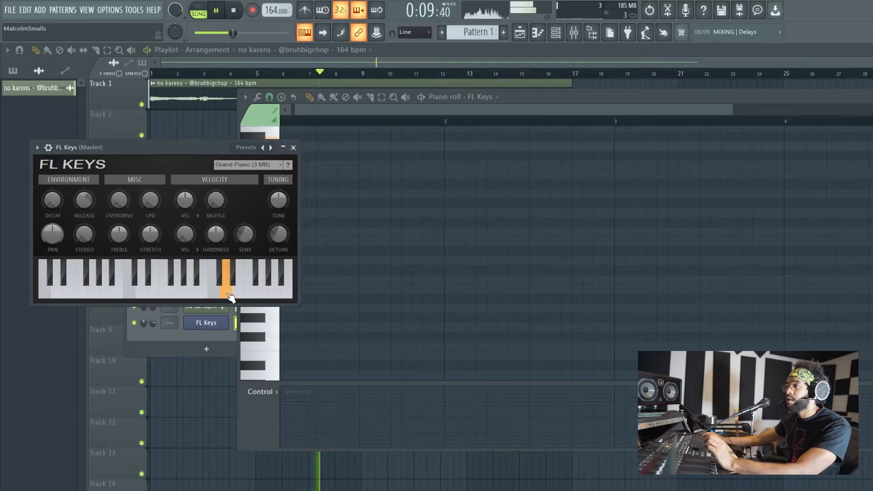
{"action": "left_click", "coordinate": [226, 296]}
{"action": "left_click", "coordinate": [235, 278]}
{"action": "left_click", "coordinate": [235, 280]}
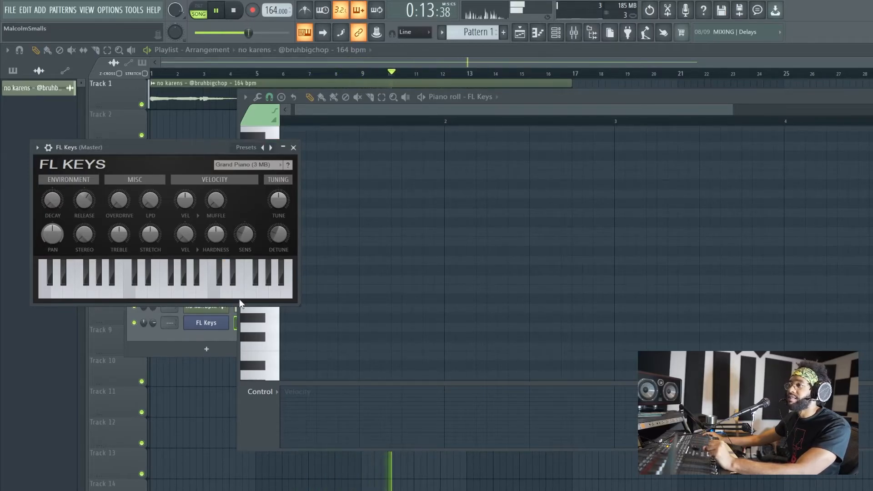
{"action": "left_click", "coordinate": [243, 292]}
{"action": "left_click", "coordinate": [242, 292]}
{"action": "left_click", "coordinate": [251, 295]}
{"action": "left_click", "coordinate": [252, 299]}
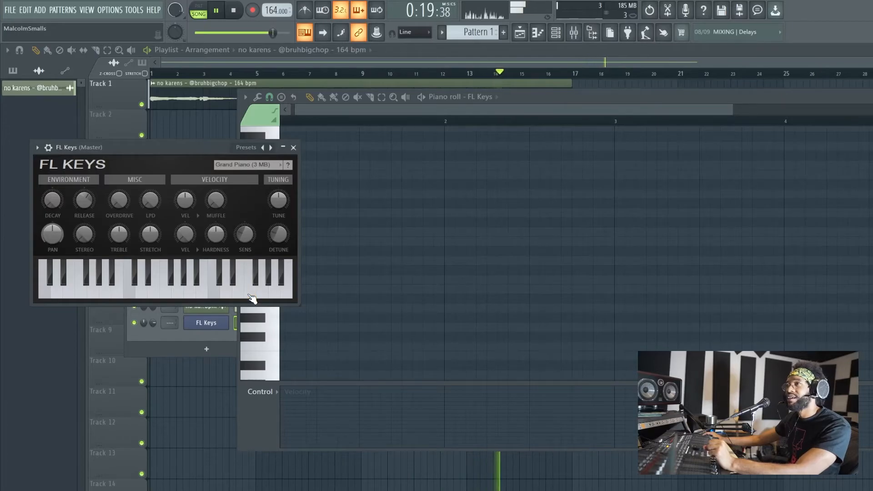
{"action": "left_click", "coordinate": [251, 296]}
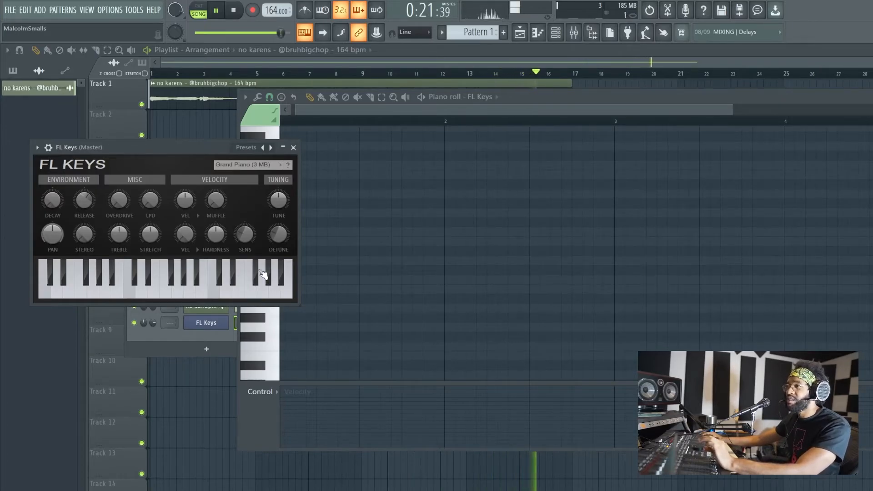
{"action": "left_click", "coordinate": [257, 279]}
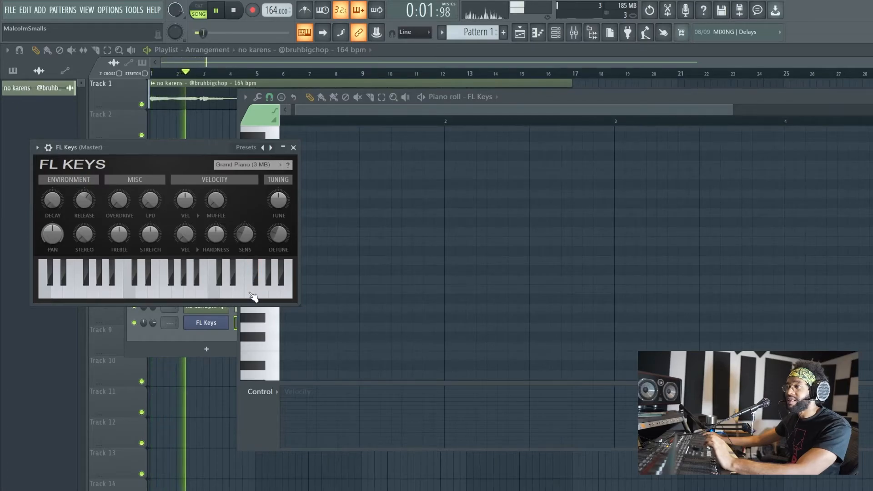
{"action": "left_click", "coordinate": [253, 293]}
{"action": "left_click", "coordinate": [266, 295]}
{"action": "left_click", "coordinate": [266, 293]}
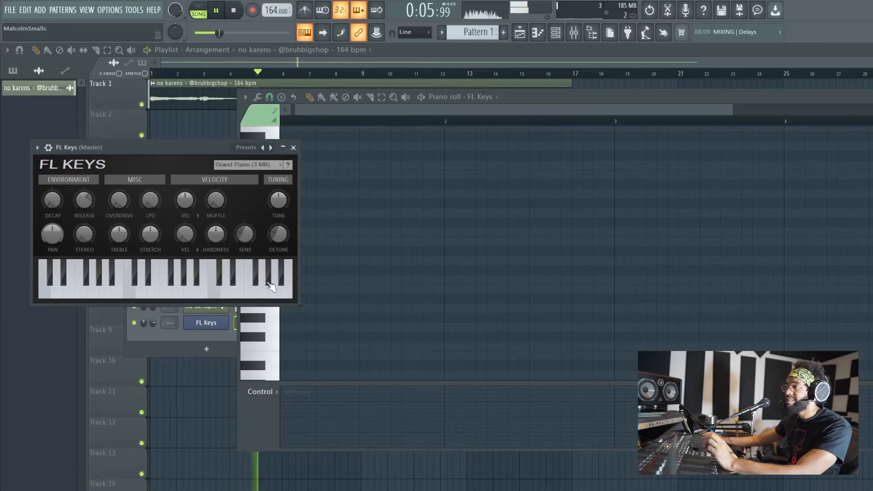
{"action": "left_click", "coordinate": [269, 280]}
{"action": "left_click", "coordinate": [269, 279]}
{"action": "left_click", "coordinate": [279, 297]}
{"action": "left_click", "coordinate": [279, 296]}
{"action": "left_click", "coordinate": [279, 296]}
{"action": "left_click", "coordinate": [283, 277]}
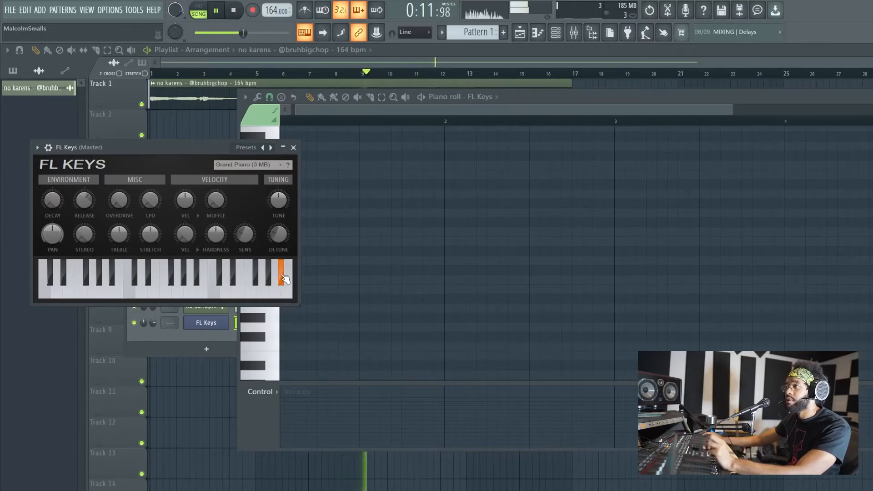
{"action": "left_click", "coordinate": [284, 291]}
Compare scattered notes across the FL Keys keyboard with the playing sample, and stop playback
{"action": "left_click", "coordinate": [226, 298]}
{"action": "left_click", "coordinate": [259, 290]}
{"action": "left_click", "coordinate": [286, 291]}
{"action": "left_click", "coordinate": [155, 291]}
{"action": "left_click", "coordinate": [108, 292]}
{"action": "left_click", "coordinate": [164, 293]}
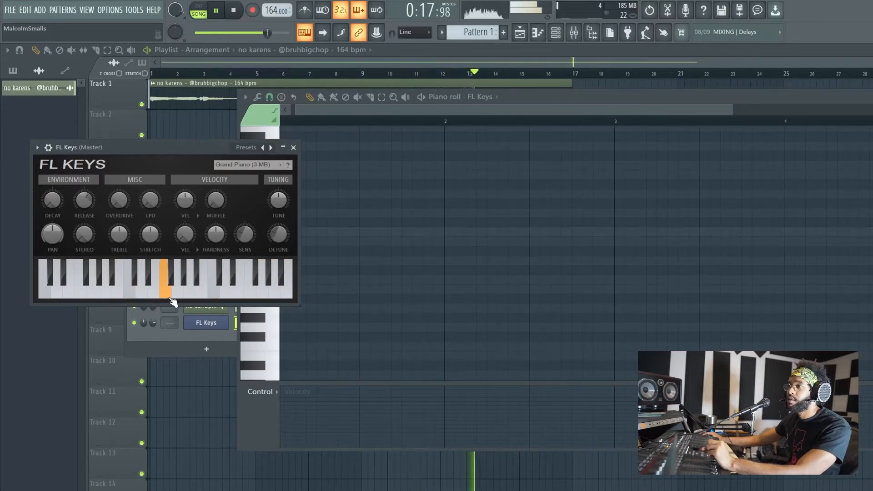
{"action": "left_click", "coordinate": [237, 15]}
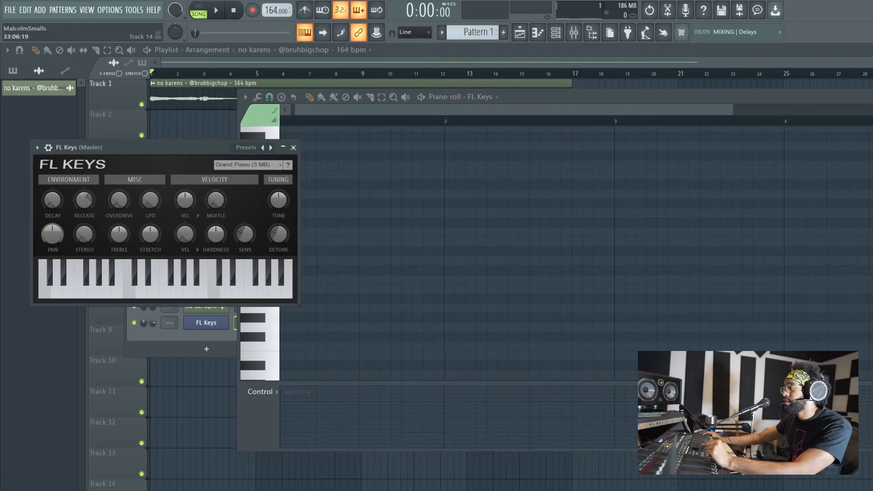
Play the song from the start, test the C in the middle octave of FL Keys against the sample, and stop playback
{"action": "key", "text": "space"}
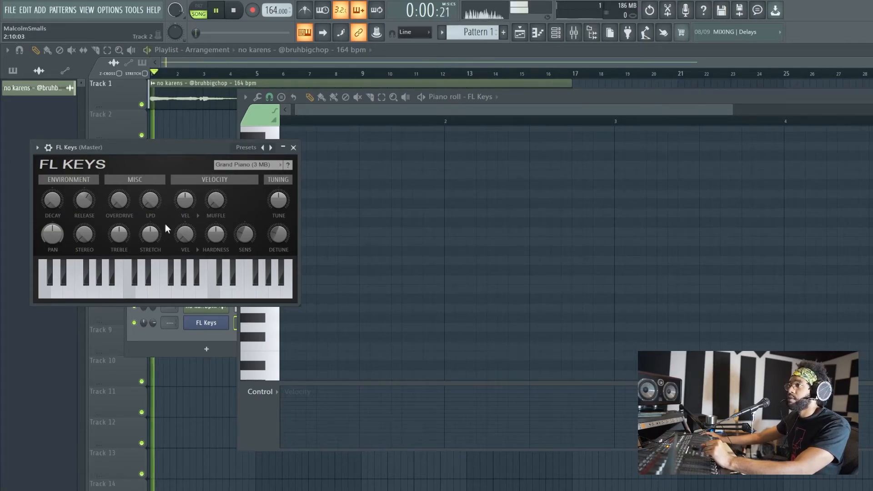
{"action": "left_click", "coordinate": [132, 292]}
{"action": "left_click", "coordinate": [130, 293]}
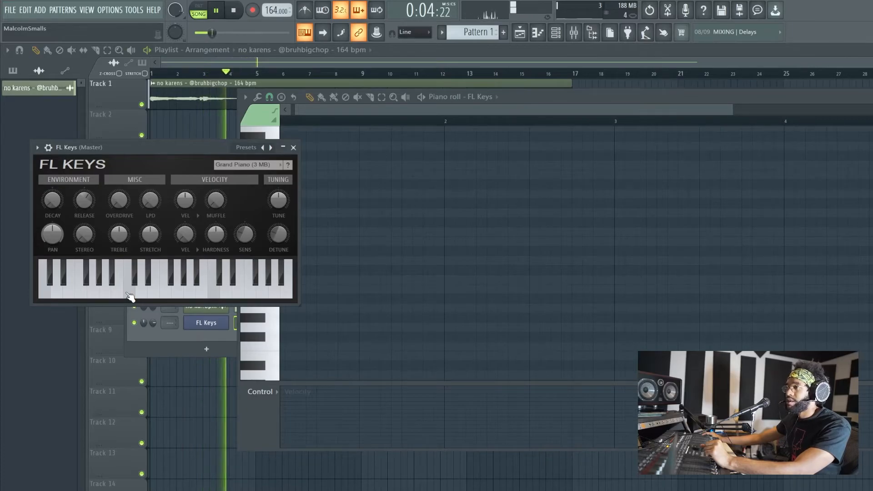
{"action": "left_click", "coordinate": [129, 295]}
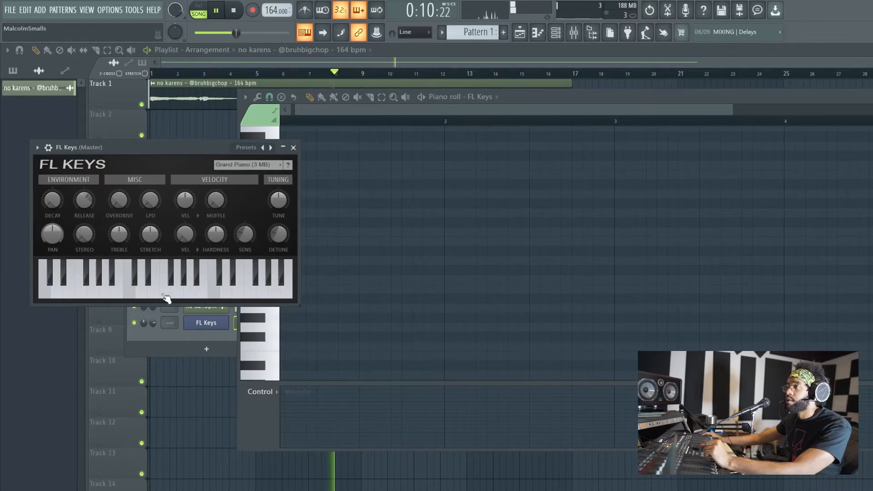
{"action": "left_click", "coordinate": [235, 9]}
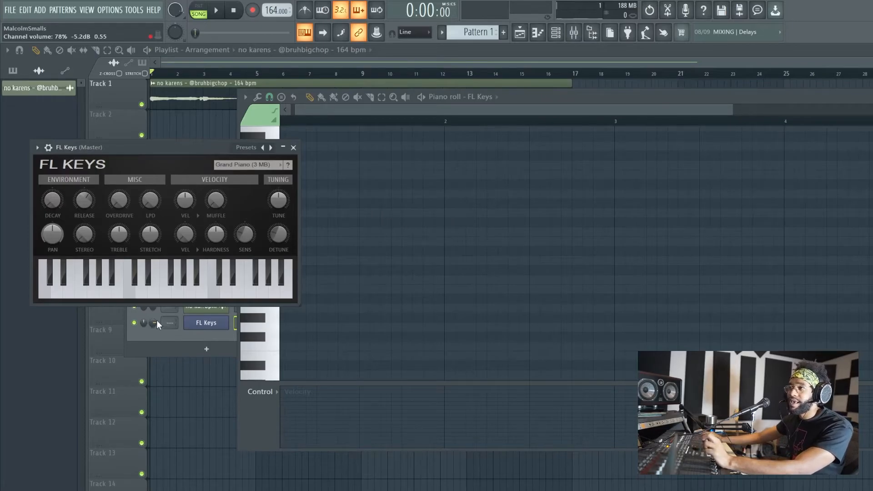
Play the song and test the D and F in the middle octave of FL Keys against the sample
{"action": "key", "text": "space"}
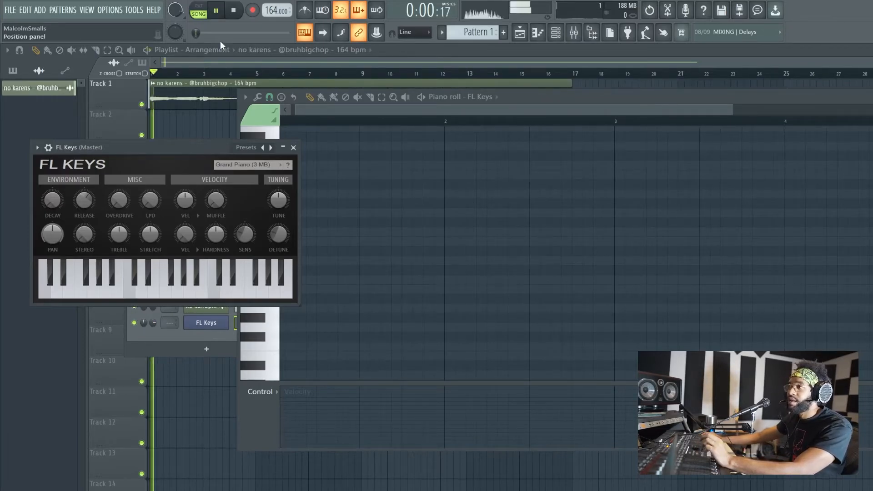
{"action": "left_click", "coordinate": [141, 296]}
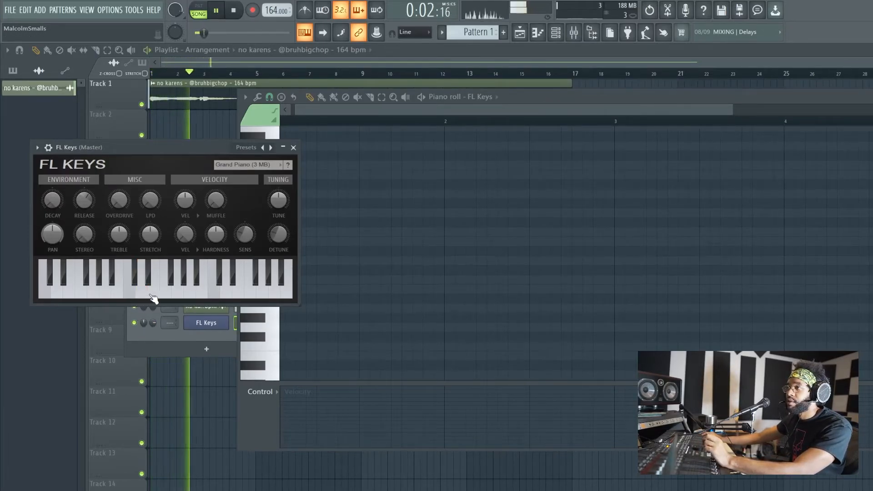
{"action": "left_click", "coordinate": [164, 294]}
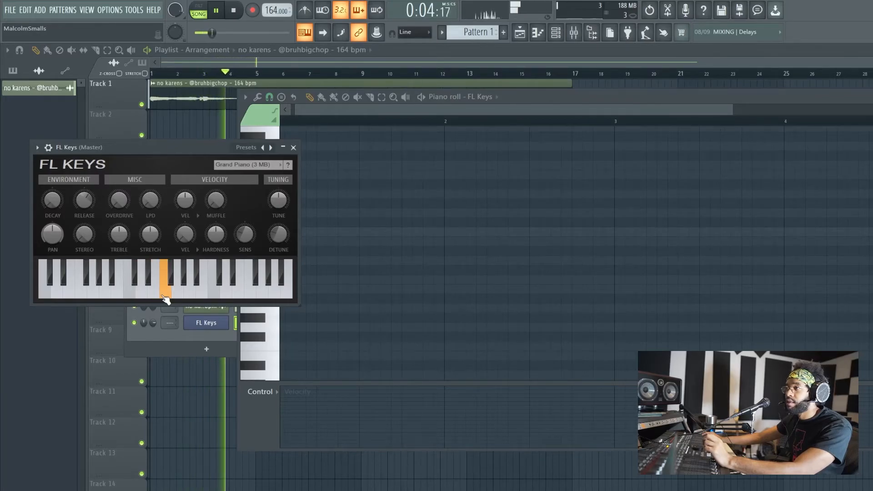
{"action": "left_click", "coordinate": [166, 295]}
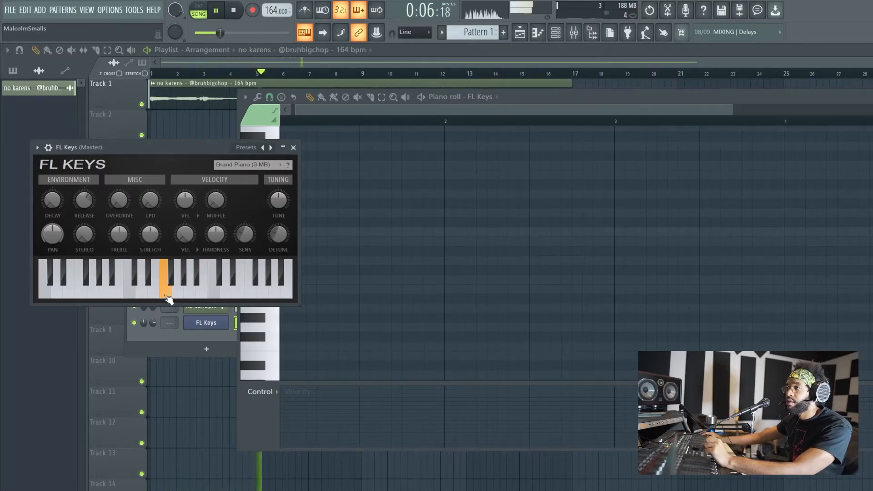
Walk down the FL Keys notes from E to the low F against the sample, repeat the low F, and stop playback
{"action": "left_click", "coordinate": [153, 295]}
{"action": "left_click", "coordinate": [141, 295]}
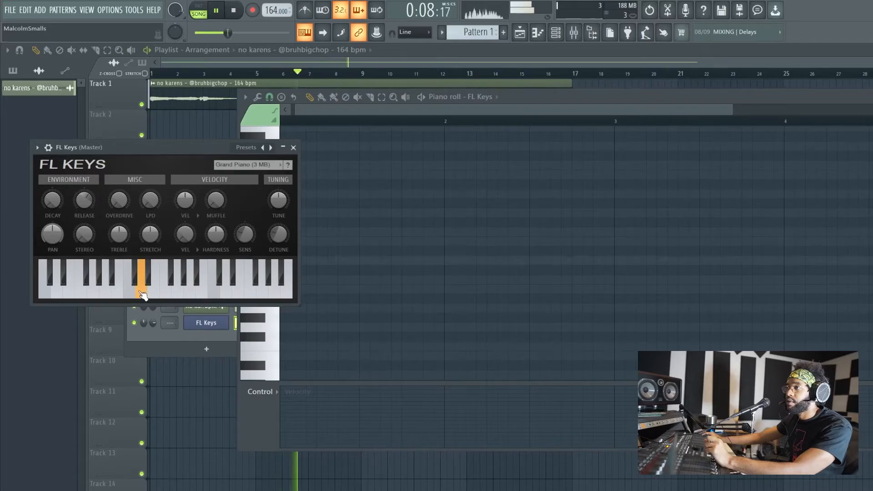
{"action": "left_click", "coordinate": [118, 294]}
{"action": "left_click", "coordinate": [105, 294]}
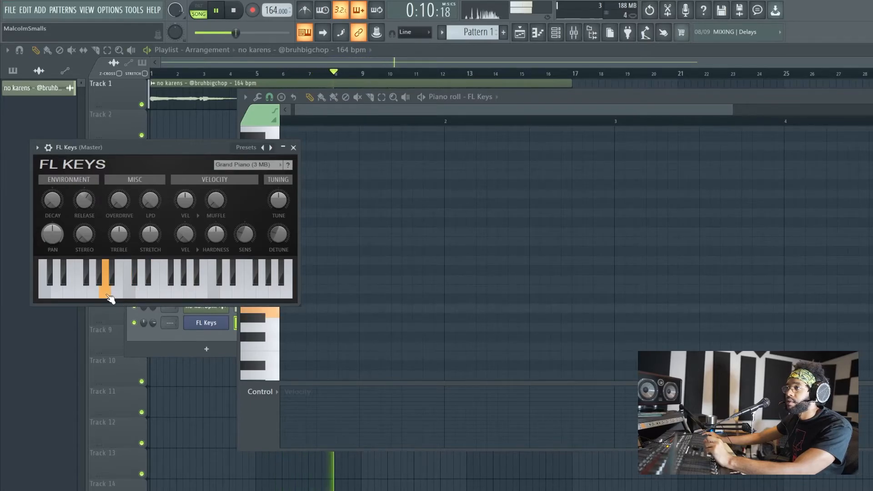
{"action": "left_click", "coordinate": [96, 296]}
{"action": "left_click", "coordinate": [83, 294]}
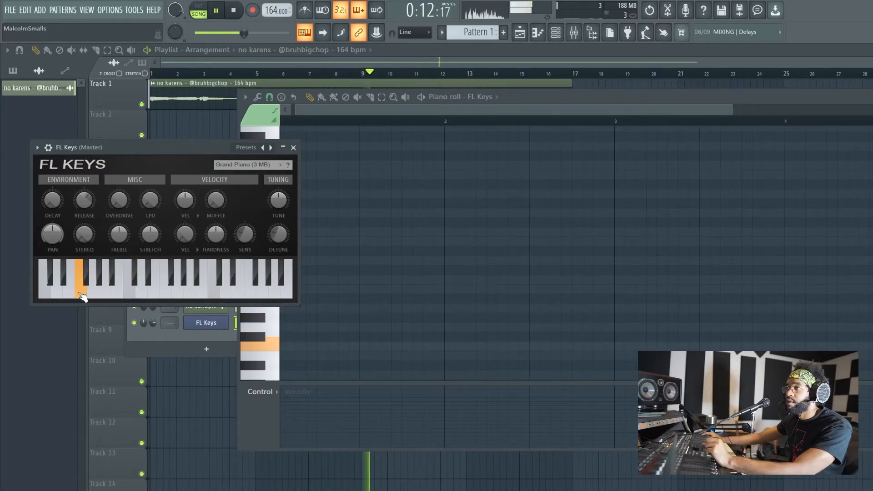
{"action": "left_click", "coordinate": [83, 296]}
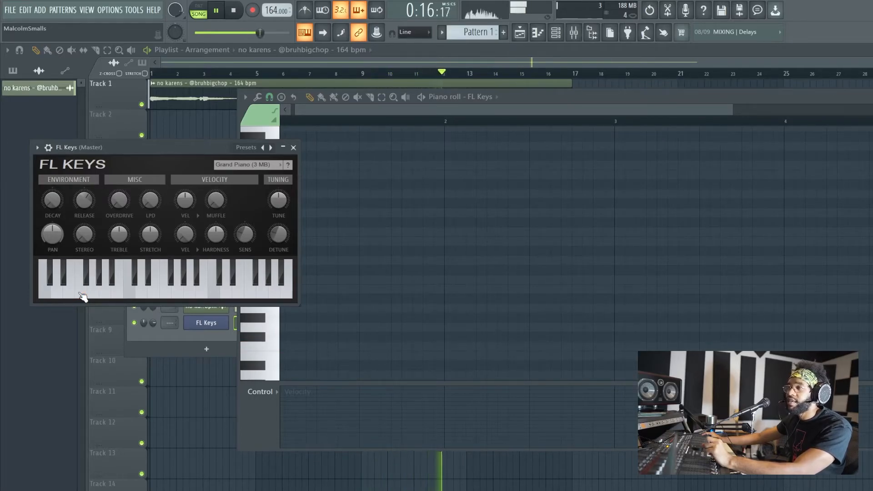
{"action": "left_click", "coordinate": [82, 295]}
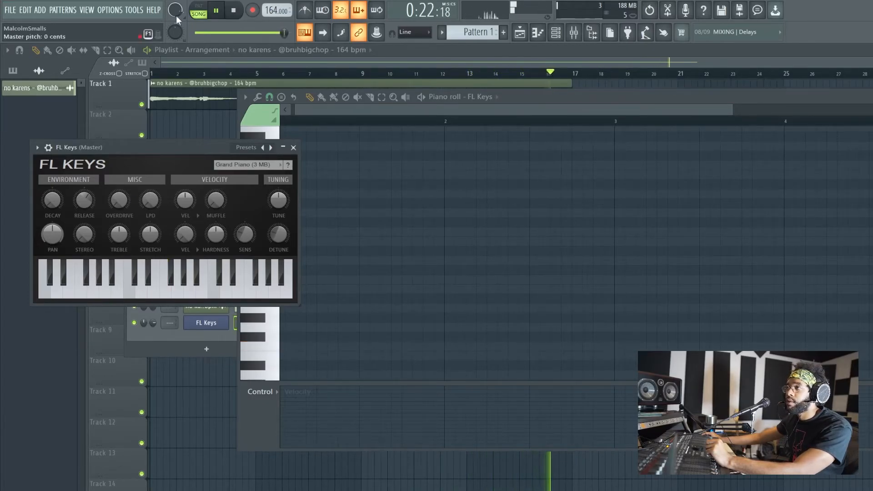
{"action": "key", "text": "space"}
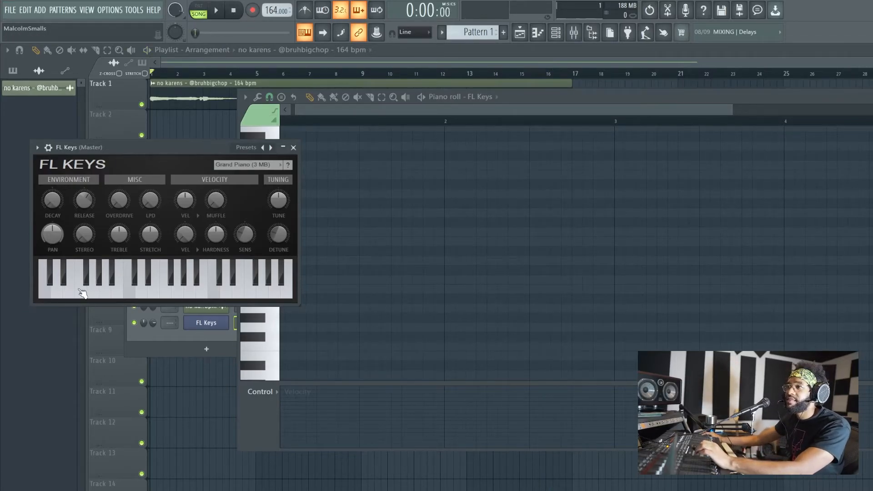
Play and stop the song once more, and sound the low F and a higher note in FL Keys
{"action": "key", "text": "space"}
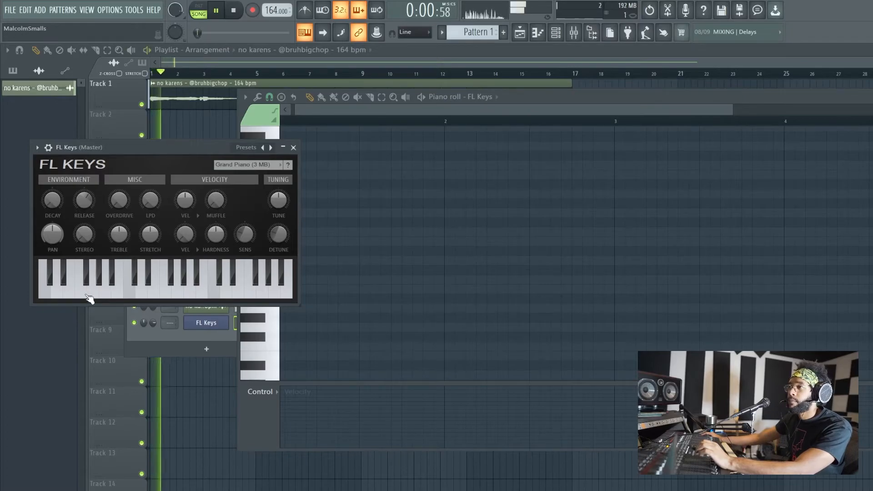
{"action": "key", "text": "space"}
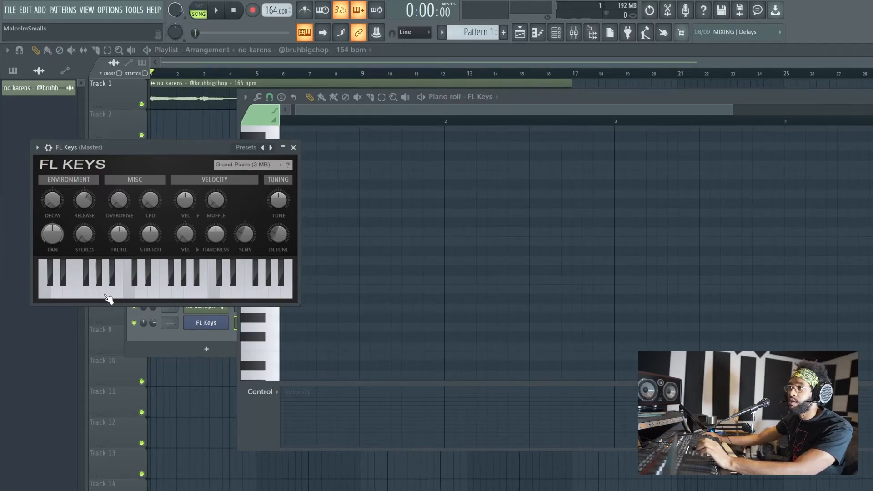
{"action": "left_click", "coordinate": [84, 294]}
{"action": "left_click", "coordinate": [123, 293]}
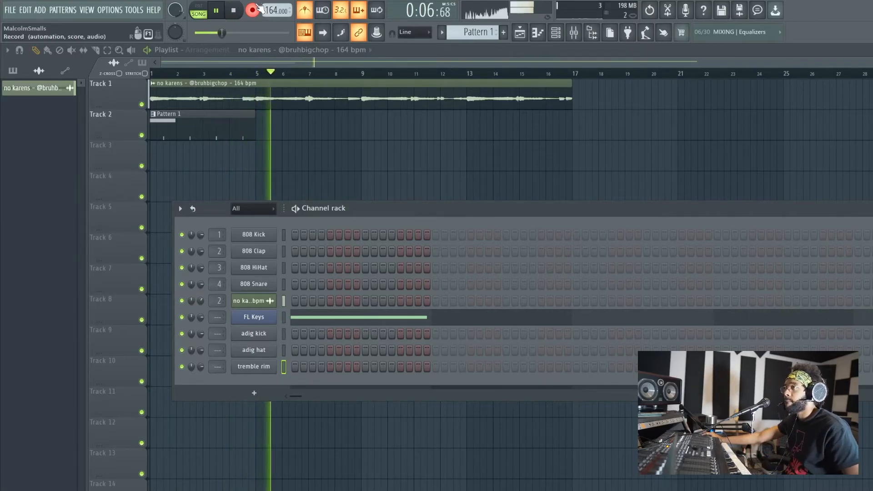
Add adig hat hits on steps 13 and 17, lower the velocities from step 9 onward, and play the song
{"action": "key", "text": "space"}
{"action": "left_click", "coordinate": [400, 350]}
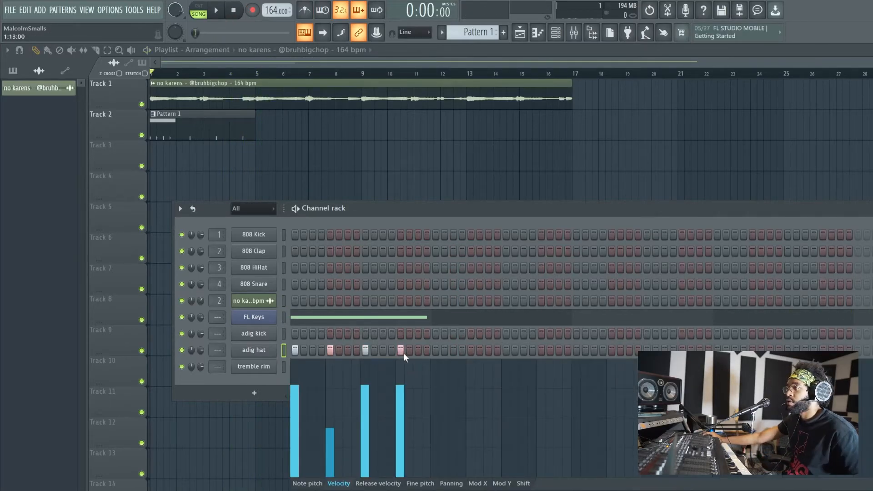
{"action": "left_click", "coordinate": [438, 349]}
{"action": "left_click", "coordinate": [365, 410]}
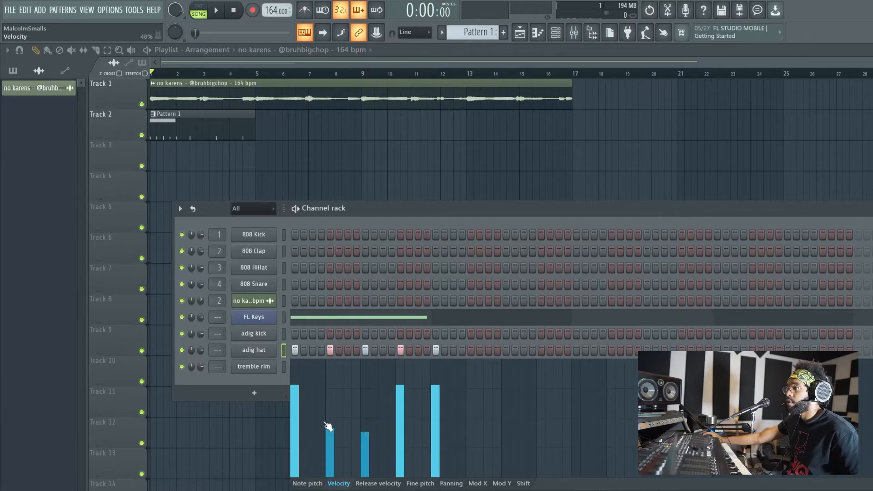
{"action": "left_click_drag", "start_coordinate": [400, 438], "coordinate": [435, 404]}
{"action": "left_click", "coordinate": [217, 10]}
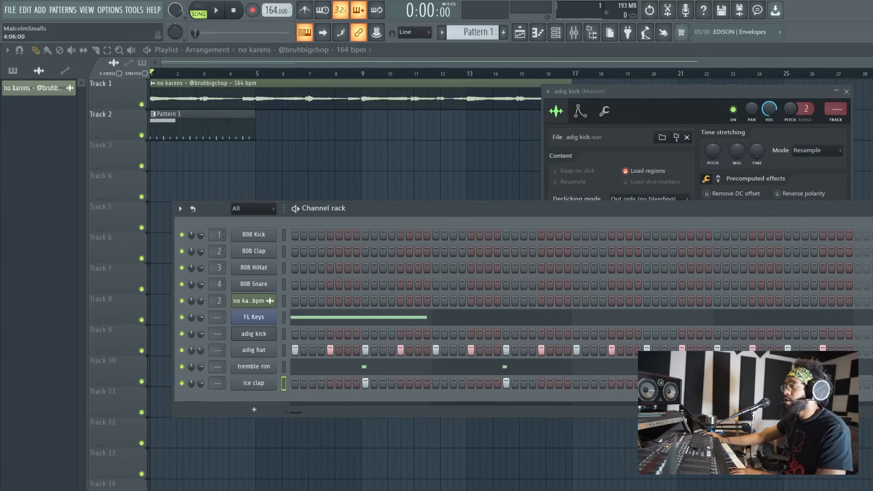
Review the tremble rim notes across the four bars in the piano roll, play the song, and close the piano roll
{"action": "left_click", "coordinate": [753, 366]}
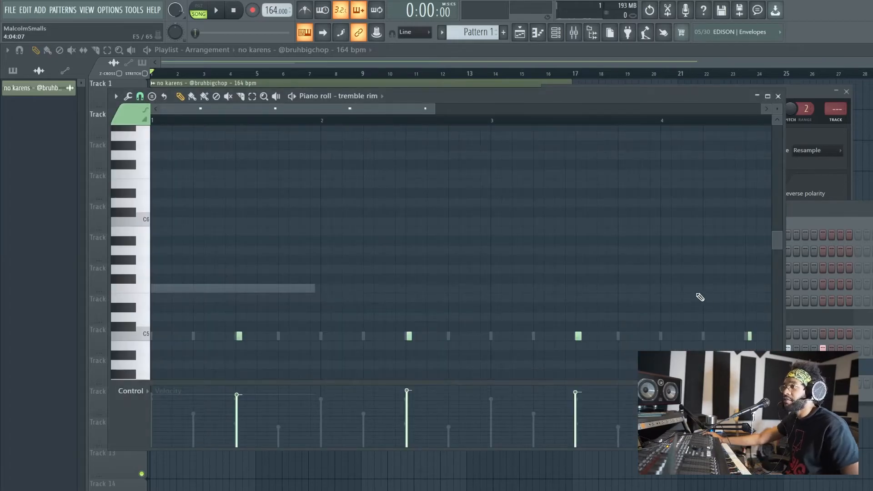
{"action": "scroll", "coordinate": [668, 312], "scroll_direction": "right", "scroll_amount": 2}
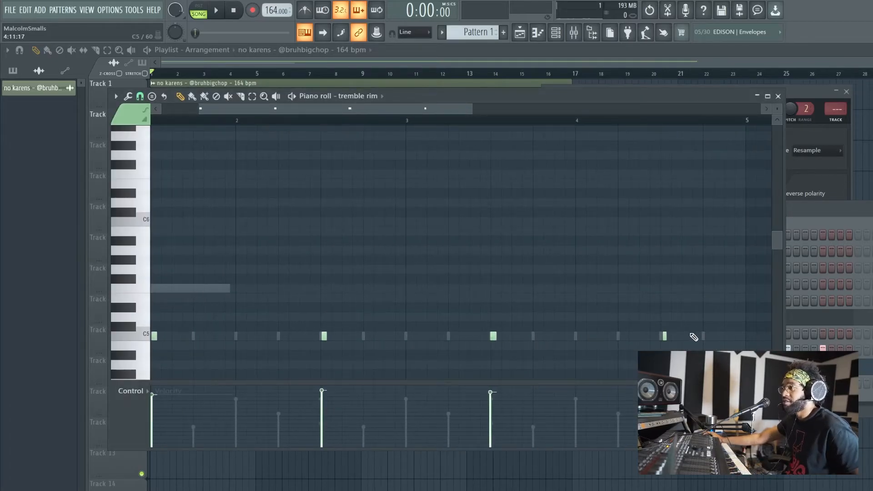
{"action": "scroll", "coordinate": [694, 336], "scroll_direction": "left", "scroll_amount": 2}
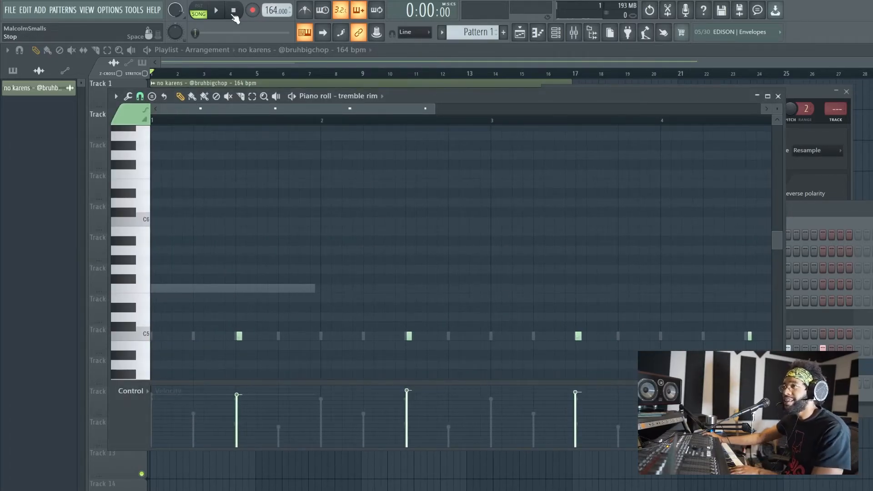
{"action": "left_click", "coordinate": [224, 11]}
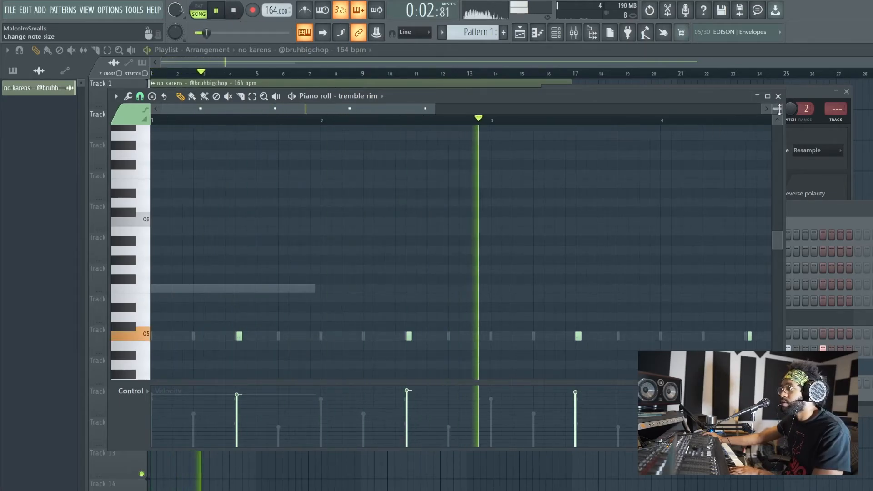
{"action": "left_click", "coordinate": [778, 96]}
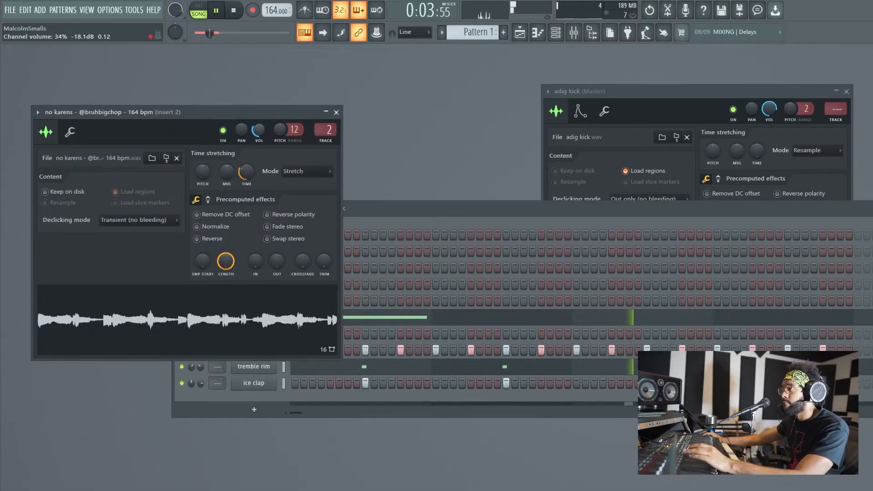
Select the adig kick channel with its sampler settings open, and adjust the adig hat volume during song playback
{"action": "left_click", "coordinate": [411, 201]}
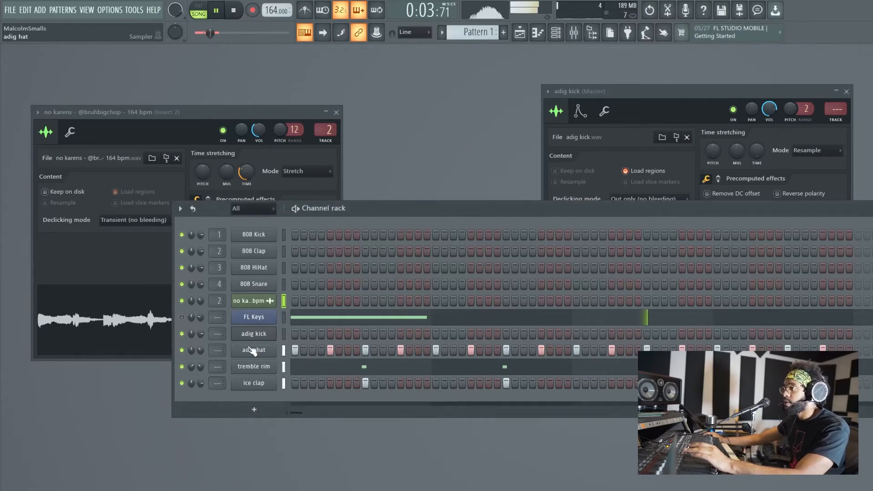
{"action": "left_click", "coordinate": [252, 337]}
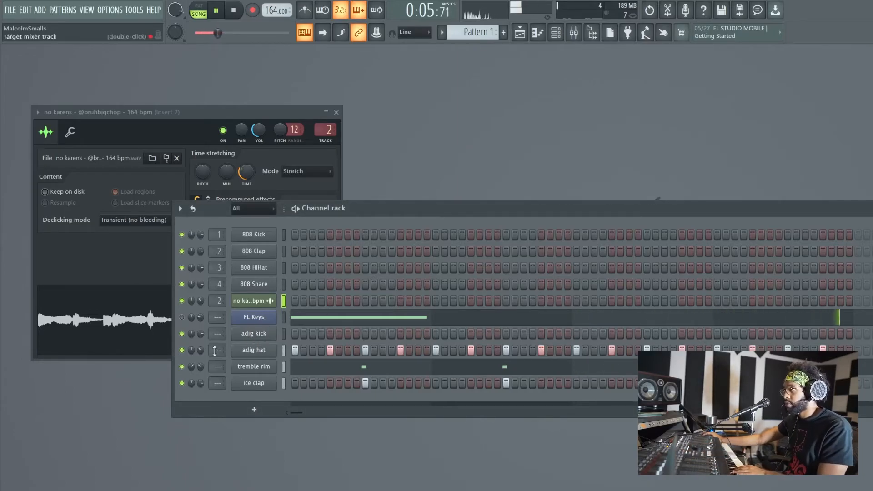
{"action": "left_click", "coordinate": [264, 337]}
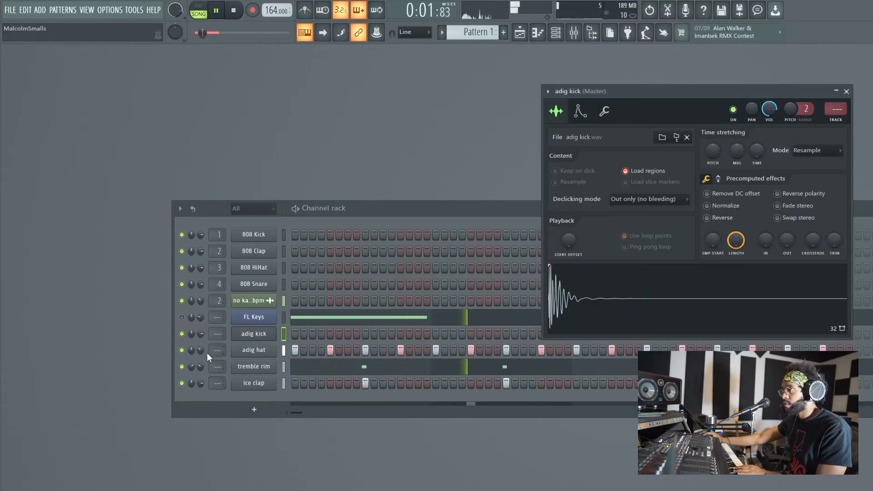
{"action": "left_click", "coordinate": [200, 350]}
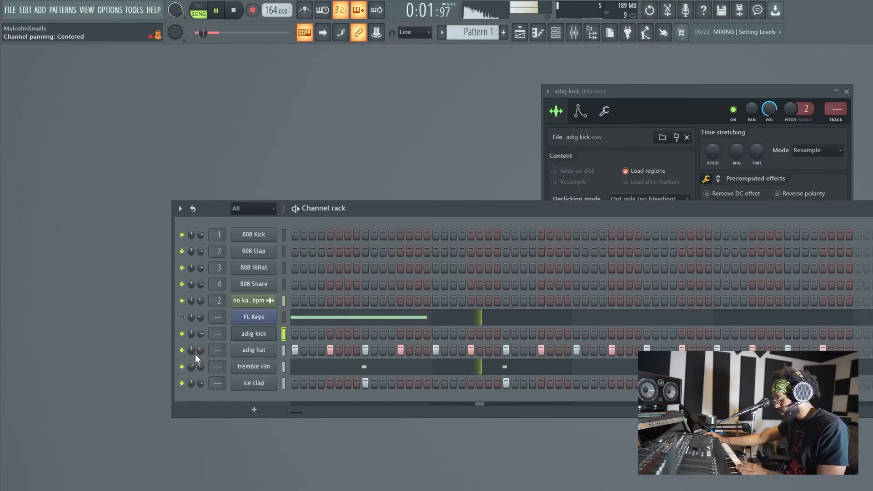
Record an adig kick take over the song, and erase every note after the first hit in the piano roll
{"action": "left_click", "coordinate": [233, 17]}
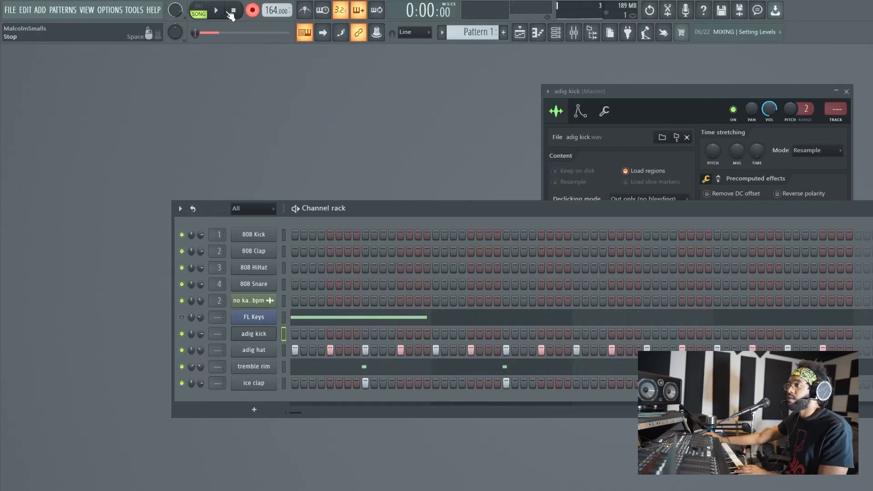
{"action": "left_click", "coordinate": [218, 12]}
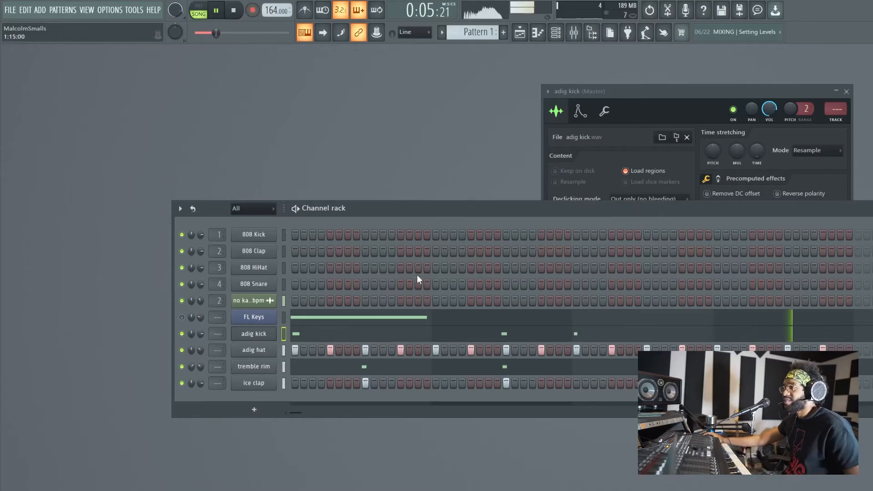
{"action": "left_click", "coordinate": [424, 335]}
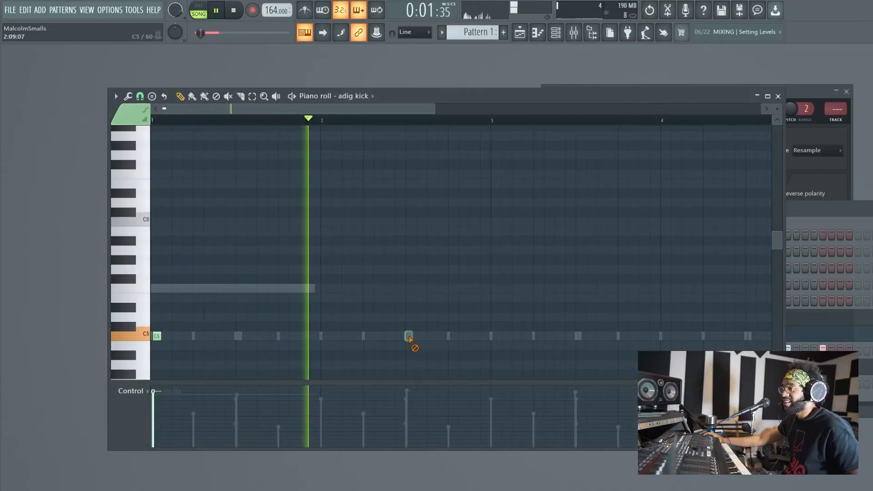
Replay the song, complete the adig kick pattern with more C5 hits across the four bars, and close the piano roll
{"action": "left_click", "coordinate": [221, 12]}
{"action": "left_click", "coordinate": [222, 14]}
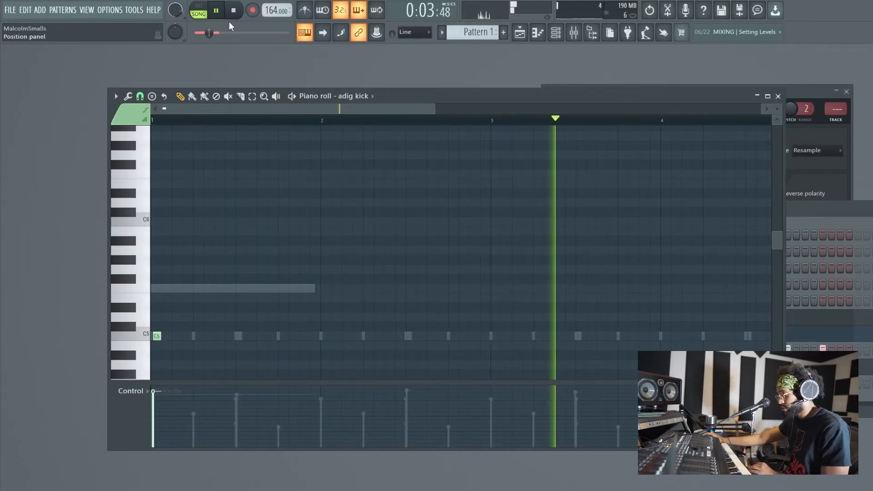
{"action": "left_click", "coordinate": [234, 10]}
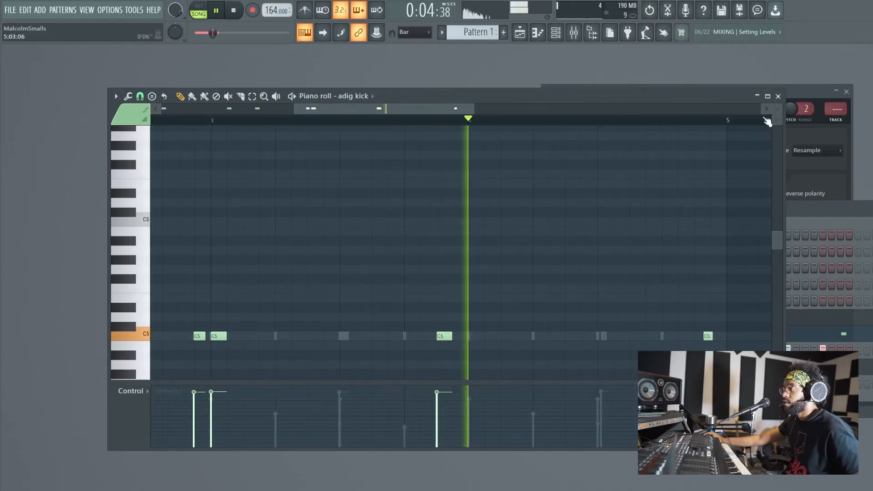
{"action": "left_click", "coordinate": [778, 96]}
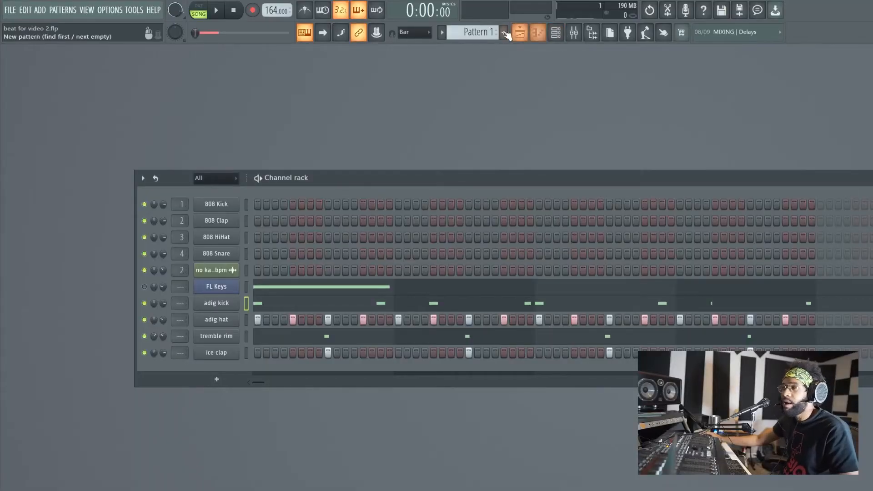
Show the playlist, open the no karens sample's channel settings, and lower its volume slightly
{"action": "left_click", "coordinate": [520, 37]}
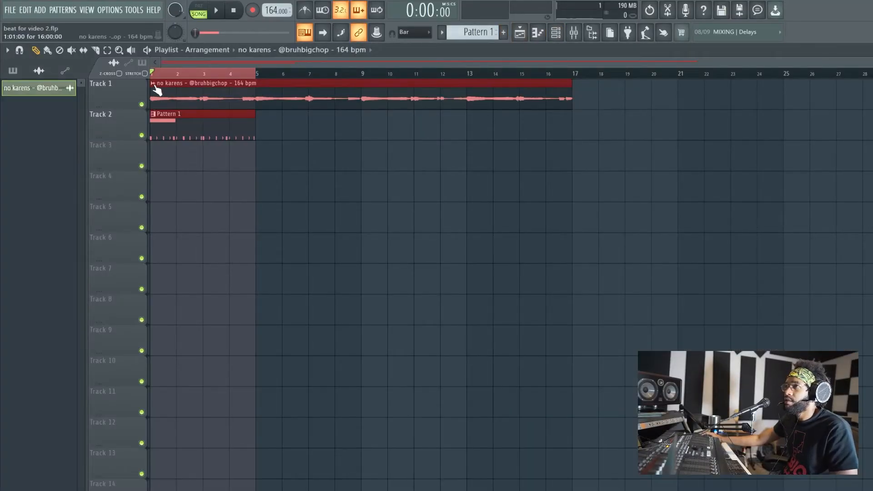
{"action": "double_click", "coordinate": [167, 93]}
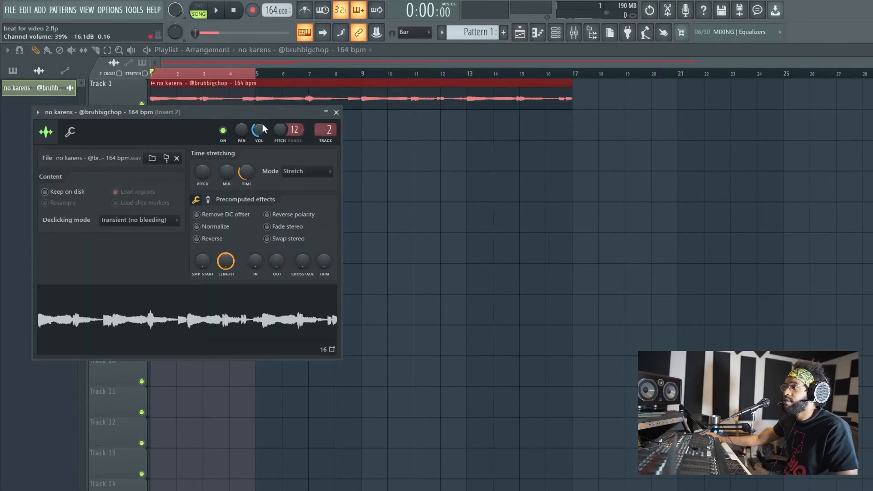
{"action": "scroll", "coordinate": [769, 409], "scroll_direction": "down", "scroll_amount": 1}
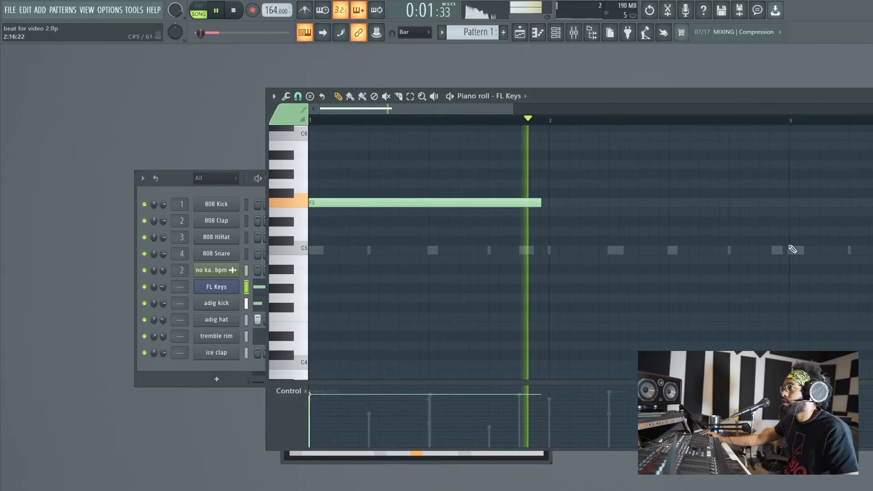
Add a short F5 note just before bar 3 and another F5 at bar 3, and stretch the first and last F5 notes across their two-bar halves
{"action": "key", "text": "space"}
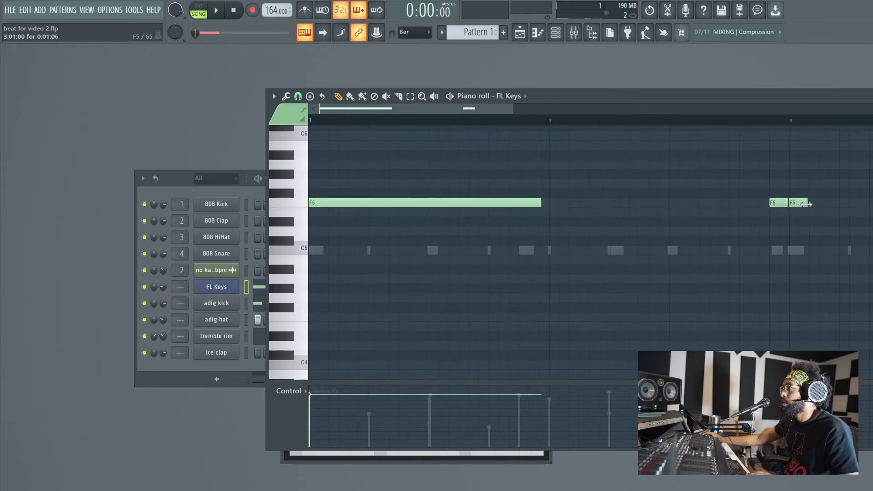
{"action": "left_click", "coordinate": [216, 14]}
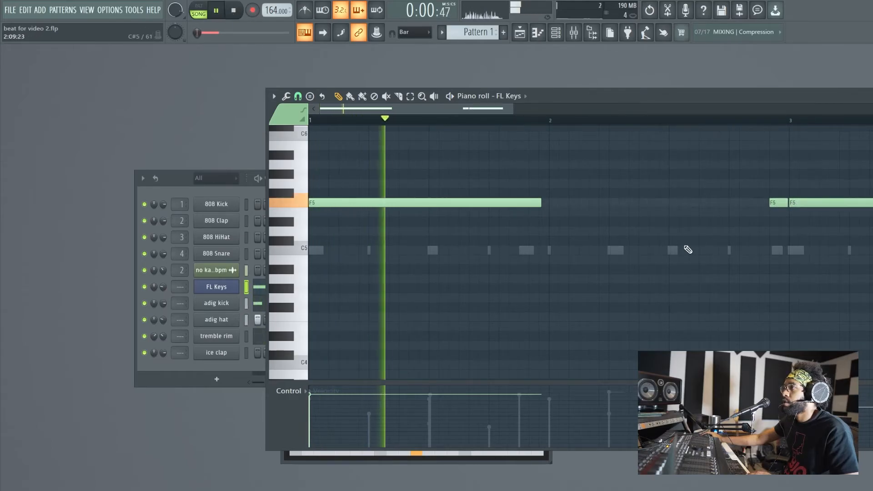
{"action": "left_click_drag", "start_coordinate": [385, 202], "coordinate": [604, 216]}
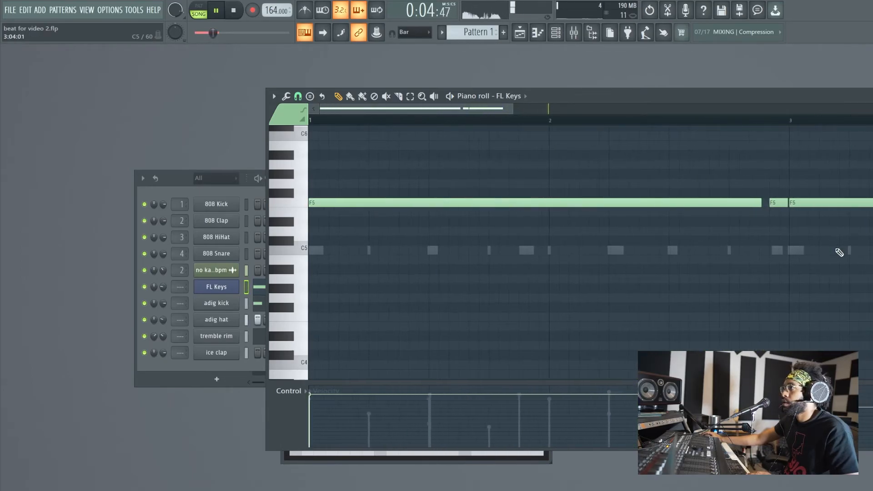
{"action": "key", "text": "space"}
{"action": "left_click_drag", "start_coordinate": [486, 203], "coordinate": [767, 219]}
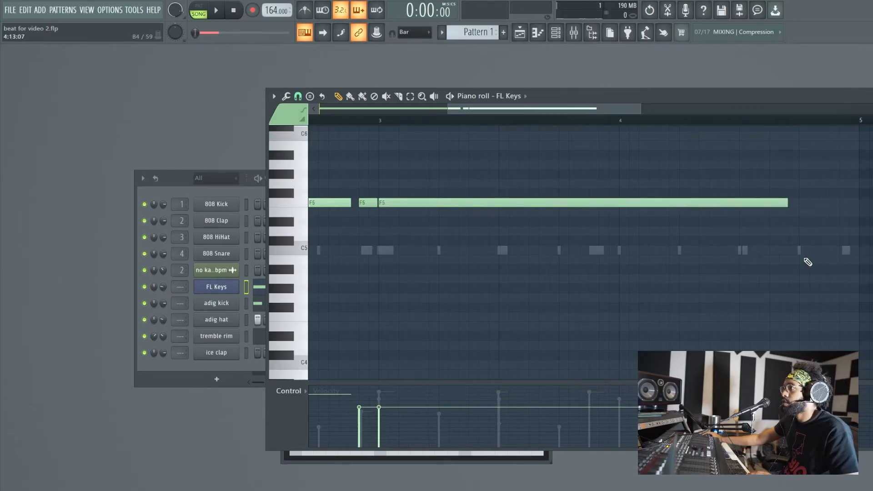
Place a C5 note near the end of bar 4 in the FL Keys line and trim it to end at bar 5
{"action": "left_click", "coordinate": [806, 251]}
{"action": "scroll", "coordinate": [855, 250], "scroll_direction": "left", "scroll_amount": 3}
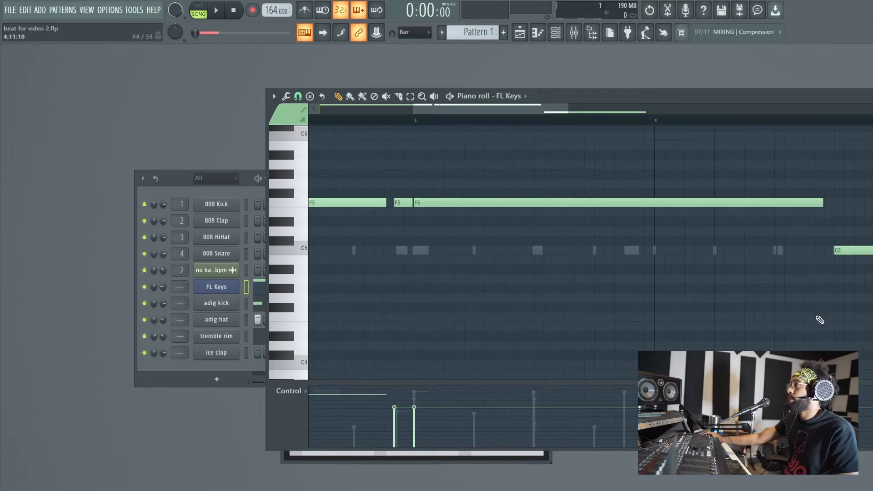
{"action": "scroll", "coordinate": [819, 320], "scroll_direction": "right", "scroll_amount": 10}
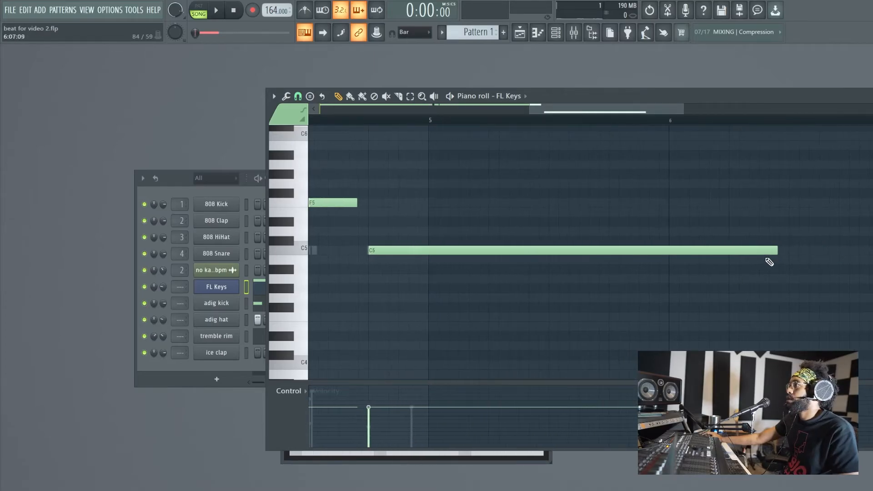
{"action": "left_click_drag", "start_coordinate": [775, 250], "coordinate": [425, 277]}
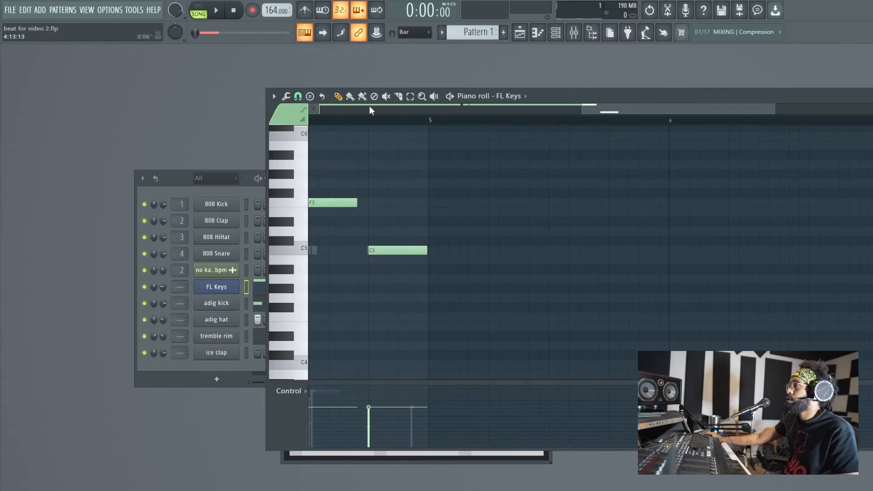
{"action": "scroll", "coordinate": [455, 150], "scroll_direction": "left", "scroll_amount": 15}
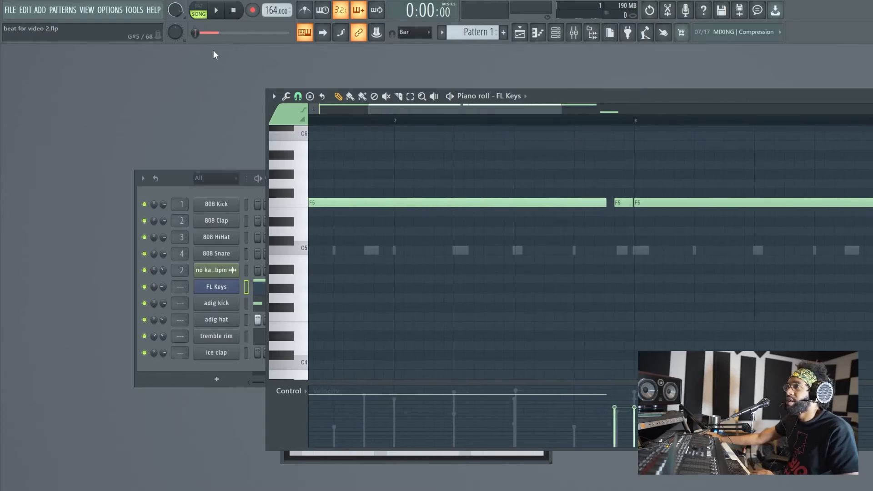
During song playback, shorten the last F5 note to the middle of bar 4 and start the C5 note there, ending at bar 5
{"action": "left_click", "coordinate": [216, 14]}
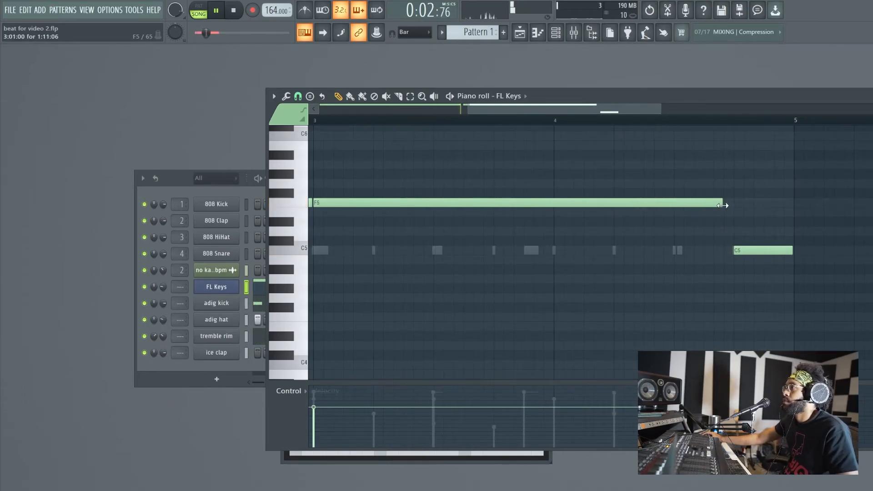
{"action": "left_click_drag", "start_coordinate": [723, 206], "coordinate": [672, 205]}
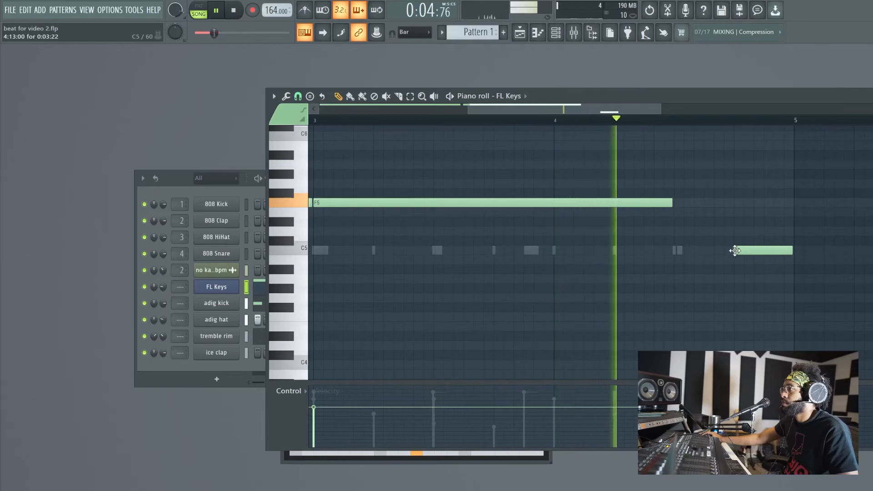
{"action": "left_click_drag", "start_coordinate": [754, 251], "coordinate": [704, 255]}
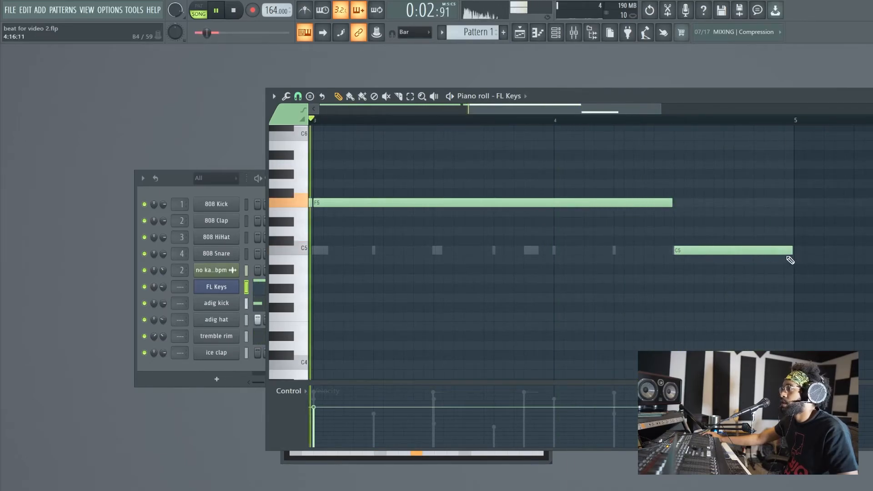
Adjust the FL Keys channel volume slightly, stop playback, and reopen the FL Keys line in the piano roll
{"action": "mouse_move", "coordinate": [163, 287]}
{"action": "left_mouse_down"}
{"action": "mouse_move", "coordinate": [162, 300]}
{"action": "mouse_move", "coordinate": [164, 289]}
{"action": "left_mouse_up"}
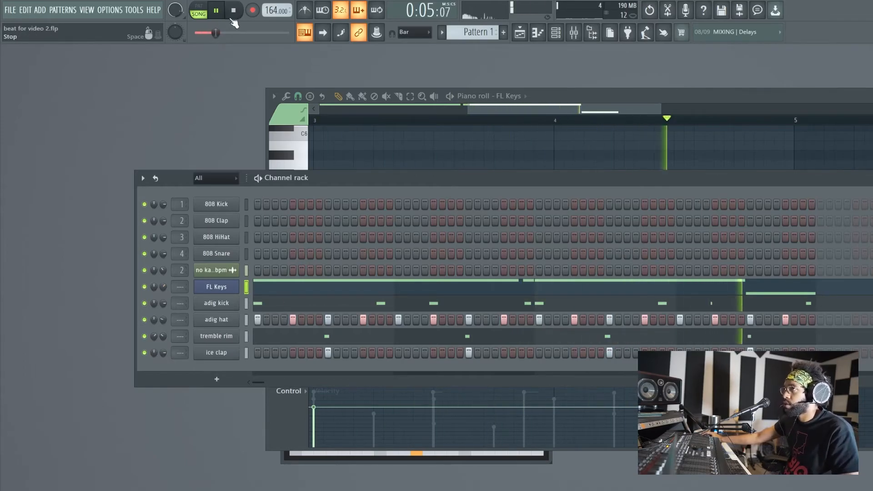
{"action": "left_click", "coordinate": [446, 288]}
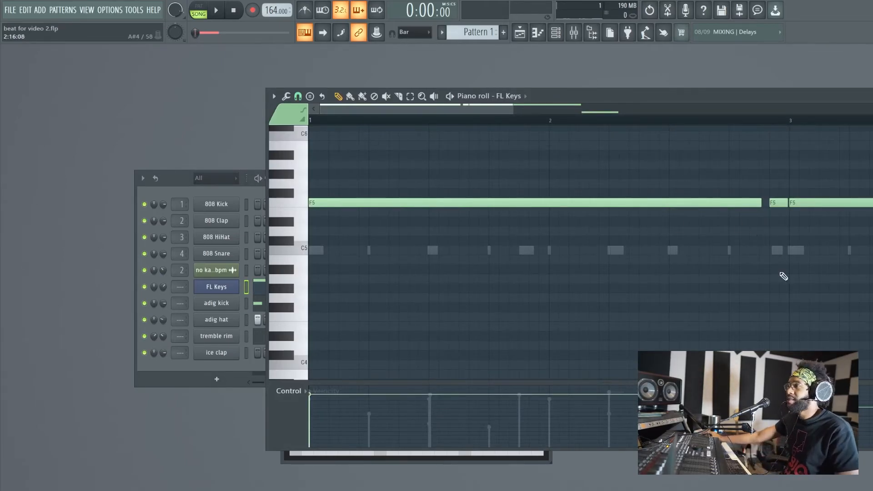
{"action": "scroll", "coordinate": [722, 318], "scroll_direction": "down", "scroll_amount": 3}
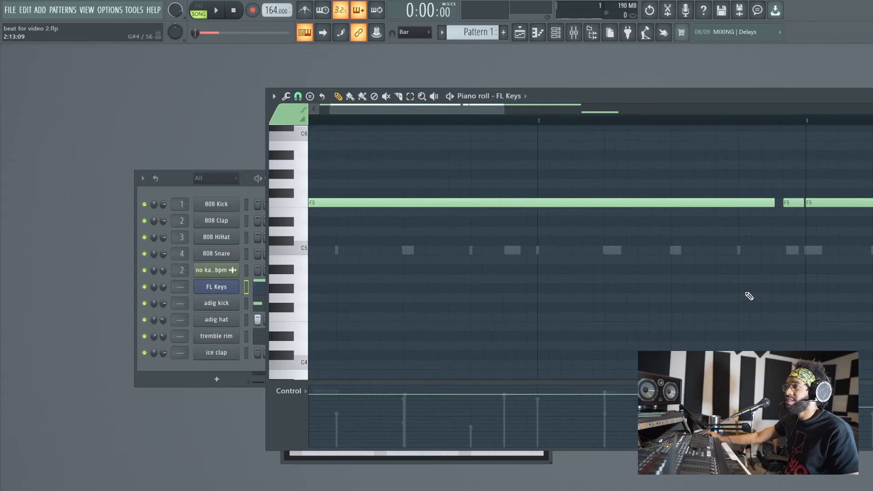
{"action": "scroll", "coordinate": [791, 305], "scroll_direction": "down", "scroll_amount": 4}
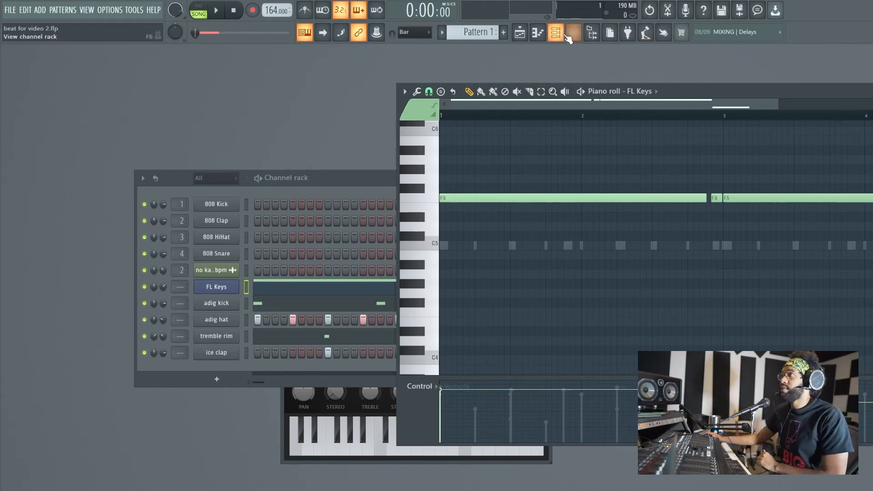
Show the playlist and check the no karens sample's channel settings and its mixer track assignment, leaving the settings window closed
{"action": "left_click", "coordinate": [537, 33]}
{"action": "left_click", "coordinate": [538, 33]}
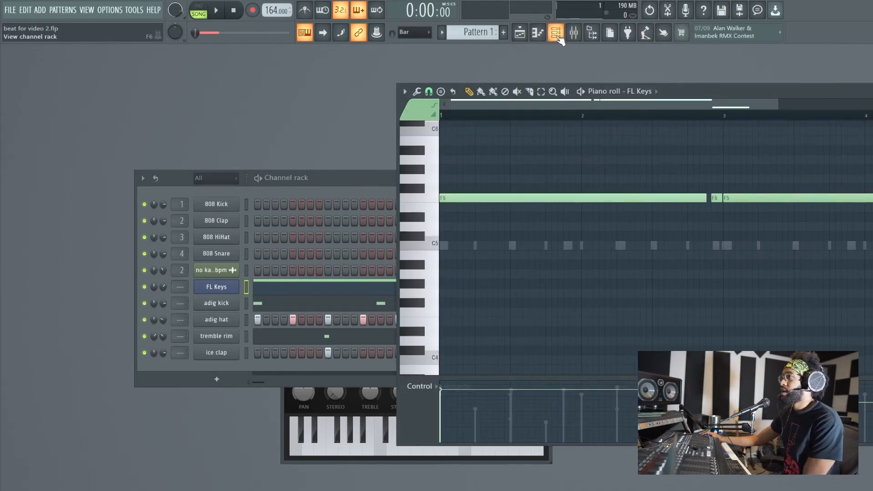
{"action": "left_click", "coordinate": [557, 36]}
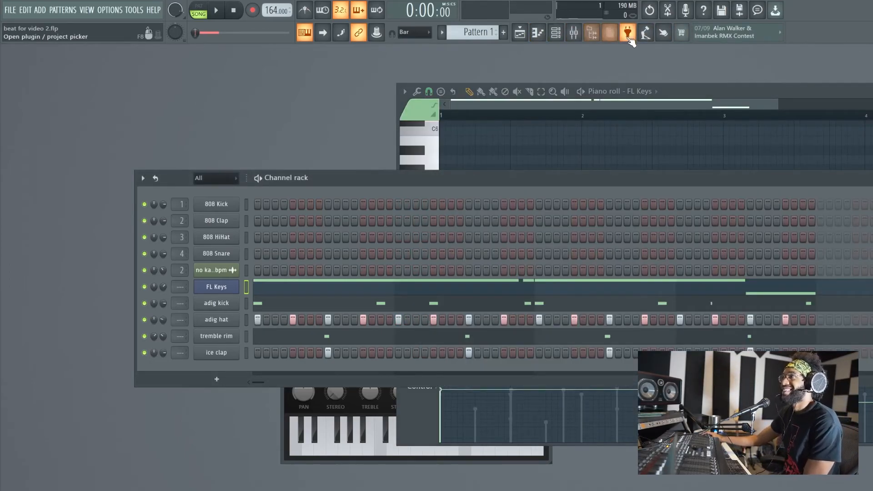
{"action": "left_click", "coordinate": [521, 33]}
{"action": "double_click", "coordinate": [206, 94]}
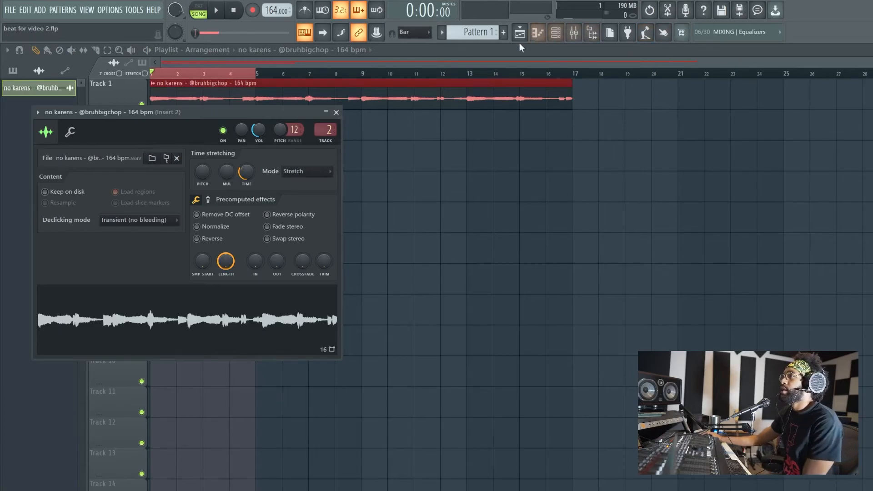
{"action": "left_click", "coordinate": [336, 112]}
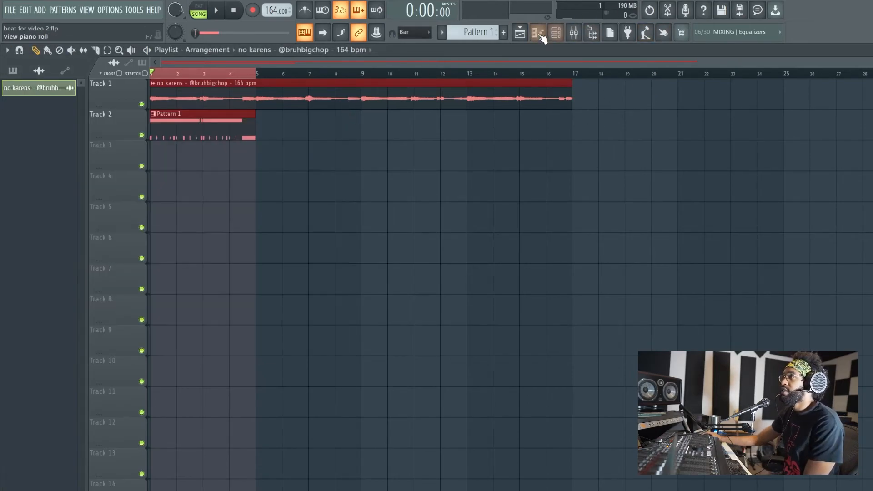
{"action": "double_click", "coordinate": [165, 93]}
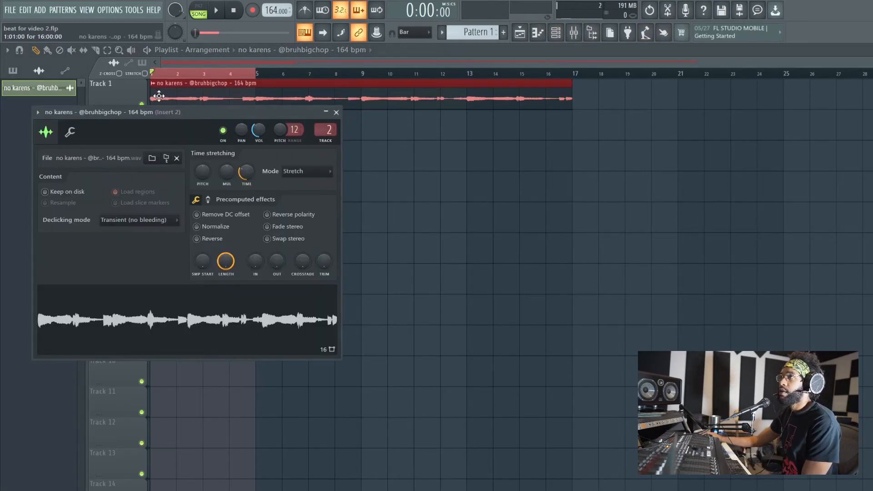
{"action": "left_click", "coordinate": [336, 112]}
Open Fruity Parametric EQ 2 on mixer Insert 2, pull its first band down in the low frequencies, and return to the playlist
{"action": "left_click", "coordinate": [580, 40]}
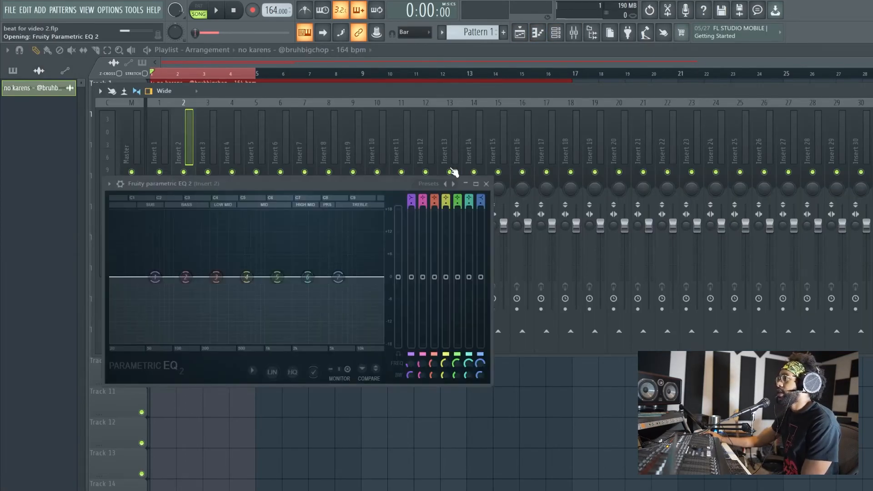
{"action": "left_click_drag", "start_coordinate": [155, 276], "coordinate": [226, 339]}
{"action": "left_click", "coordinate": [486, 183]}
{"action": "left_click", "coordinate": [84, 168]}
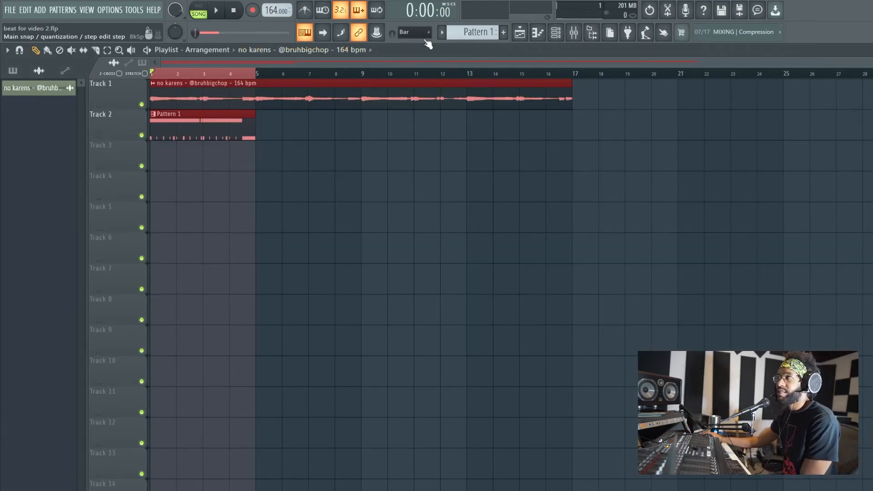
Show the piano roll and channel rack, add a Serum channel, and mute the FL Keys channel
{"action": "left_click", "coordinate": [545, 37]}
{"action": "key", "text": "F6"}
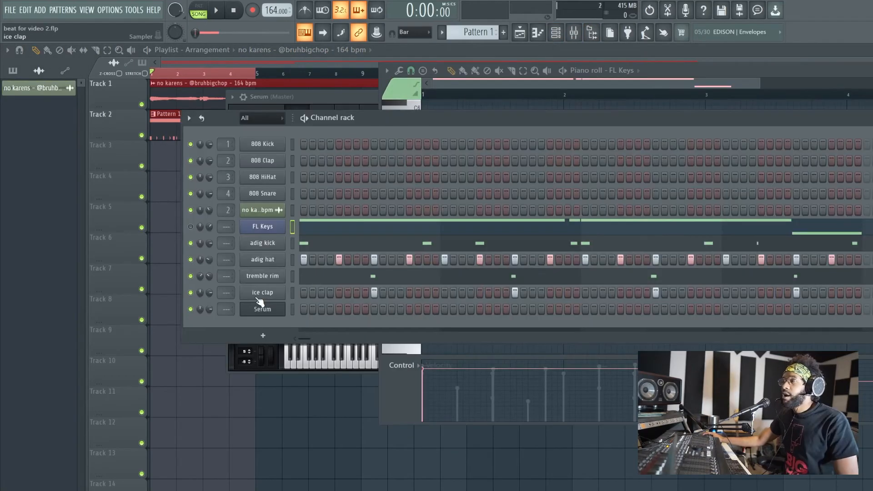
{"action": "left_click", "coordinate": [246, 310]}
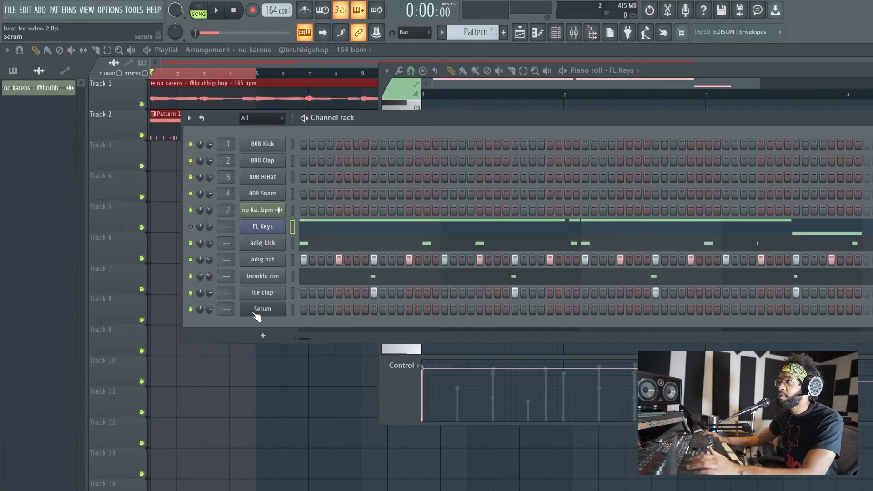
{"action": "left_click", "coordinate": [594, 123]}
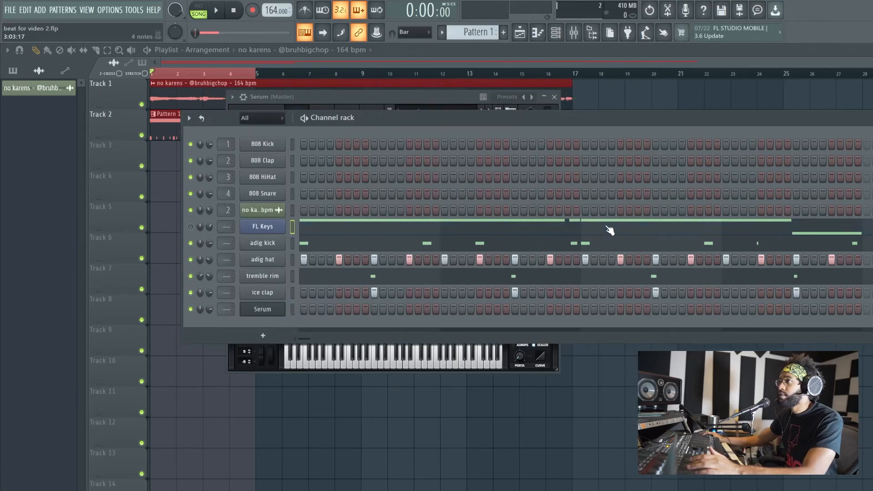
Copy all FL Keys notes into the Serum channel's piano roll and transpose the copied notes down to a bass register
{"action": "left_click", "coordinate": [582, 230]}
{"action": "left_click_drag", "start_coordinate": [872, 286], "coordinate": [352, 119]}
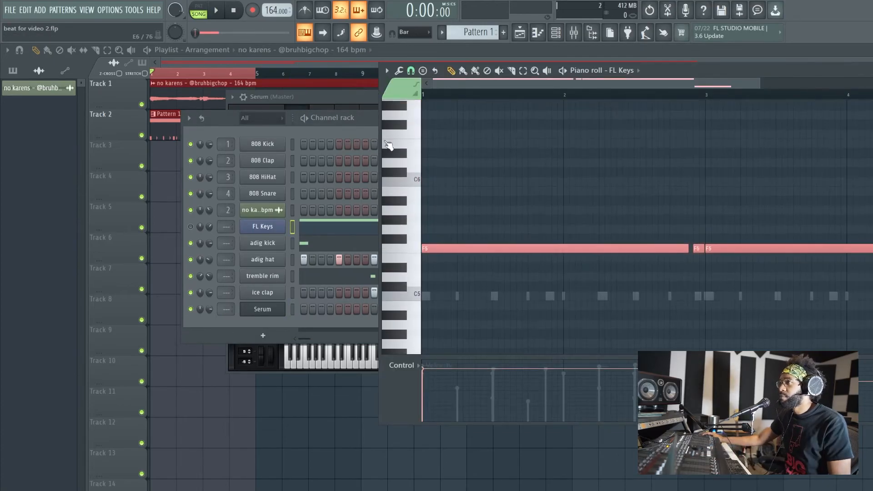
{"action": "left_click", "coordinate": [261, 313]}
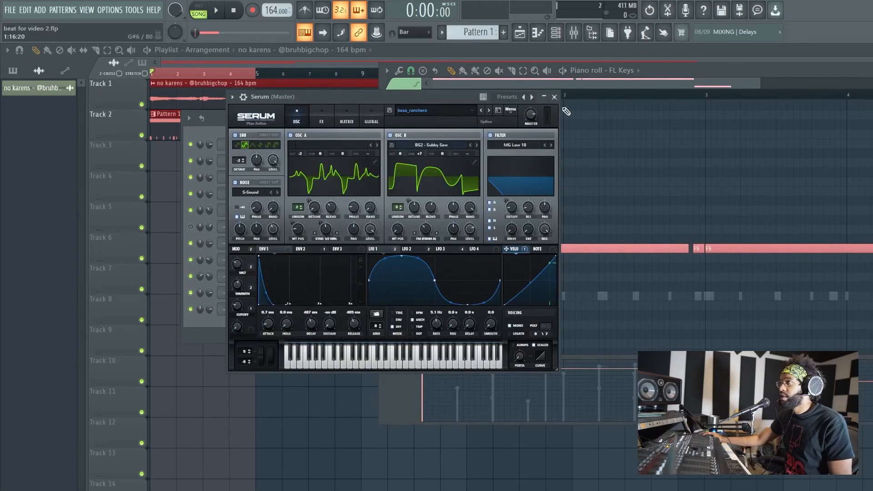
{"action": "left_click", "coordinate": [554, 96]}
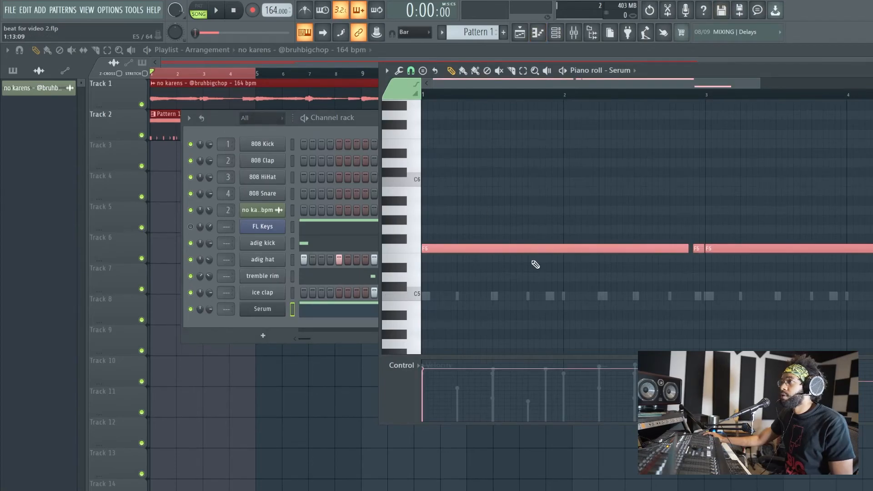
{"action": "key", "text": "Delete"}
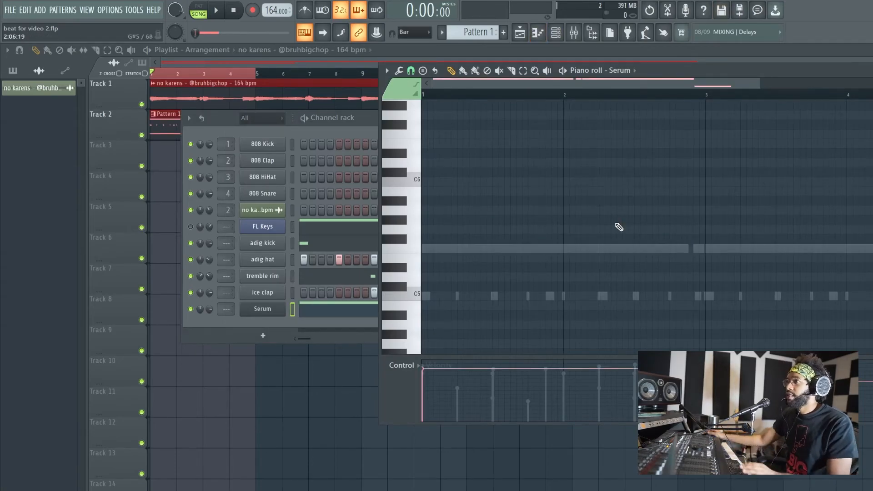
Play the song with the Serum bass line and lower the Serum channel volume to about 25%
{"action": "left_click", "coordinate": [224, 328]}
{"action": "key", "text": "space"}
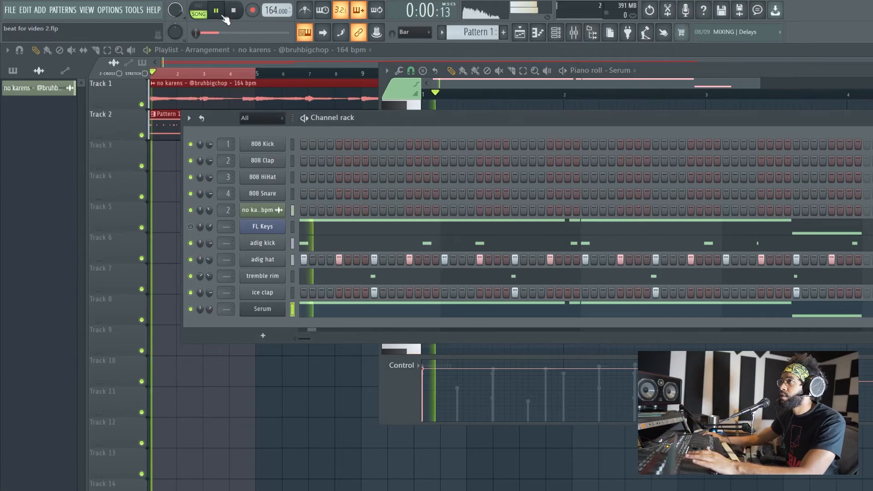
{"action": "left_click", "coordinate": [463, 314]}
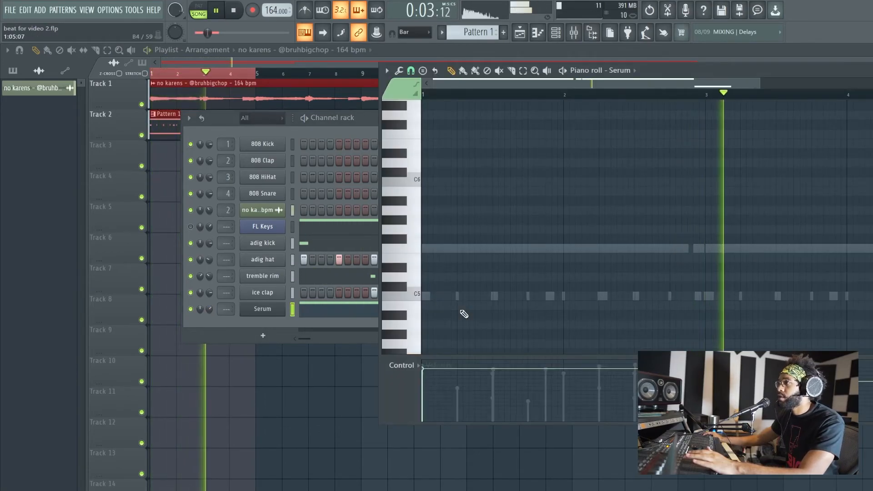
{"action": "left_click", "coordinate": [215, 307]}
{"action": "left_click_drag", "start_coordinate": [211, 307], "coordinate": [211, 336]}
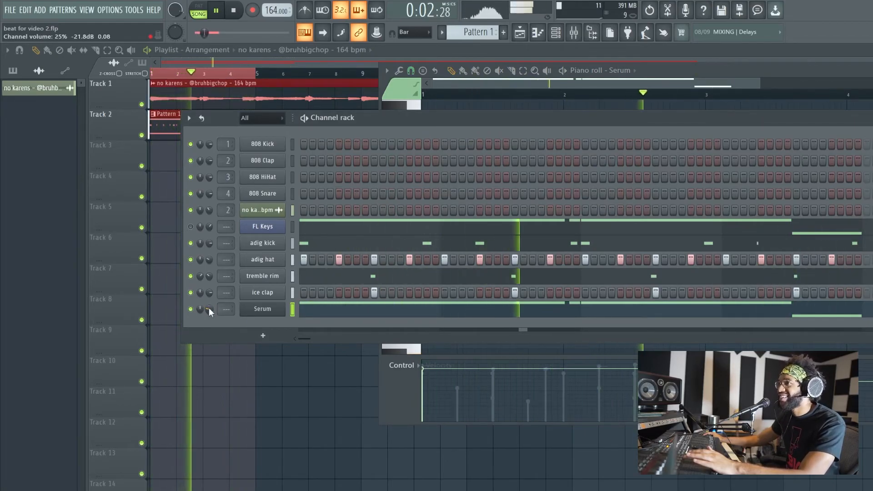
Switch Serum to a patch using the Allophones wavetable, and shorten the first and third F4 notes to about half a bar
{"action": "left_click", "coordinate": [255, 309]}
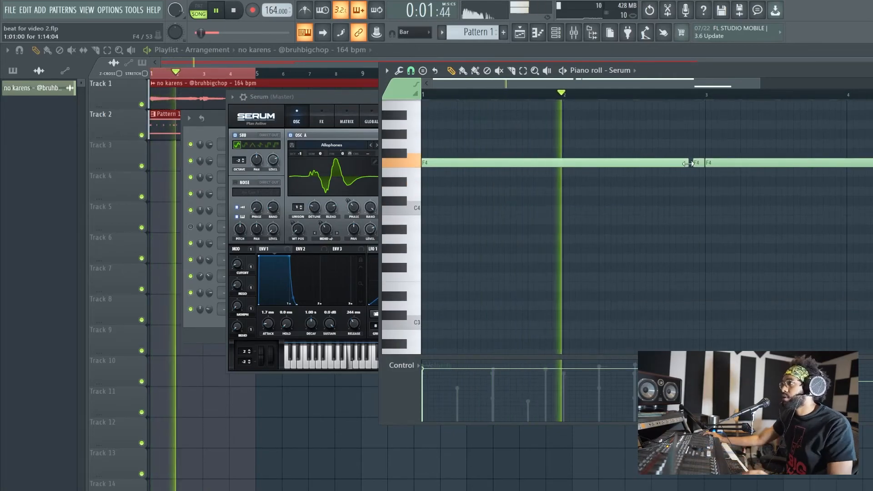
{"action": "left_click_drag", "start_coordinate": [685, 166], "coordinate": [489, 177]}
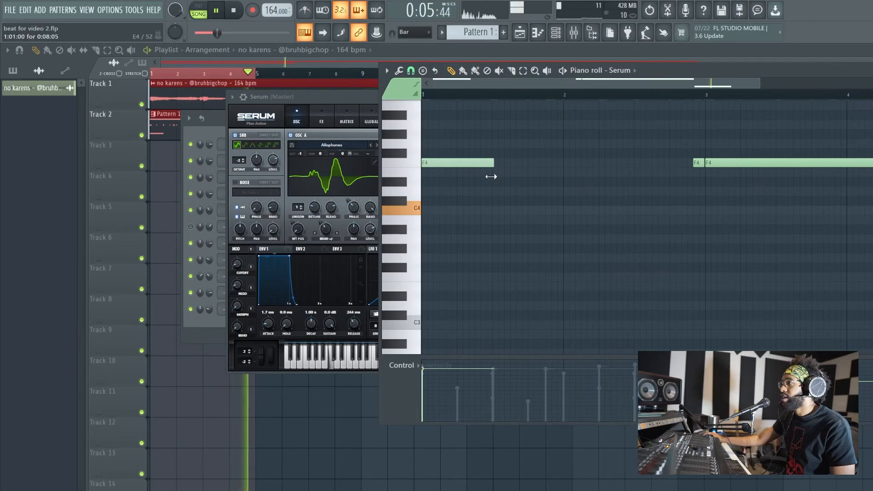
{"action": "left_click_drag", "start_coordinate": [851, 159], "coordinate": [771, 165]}
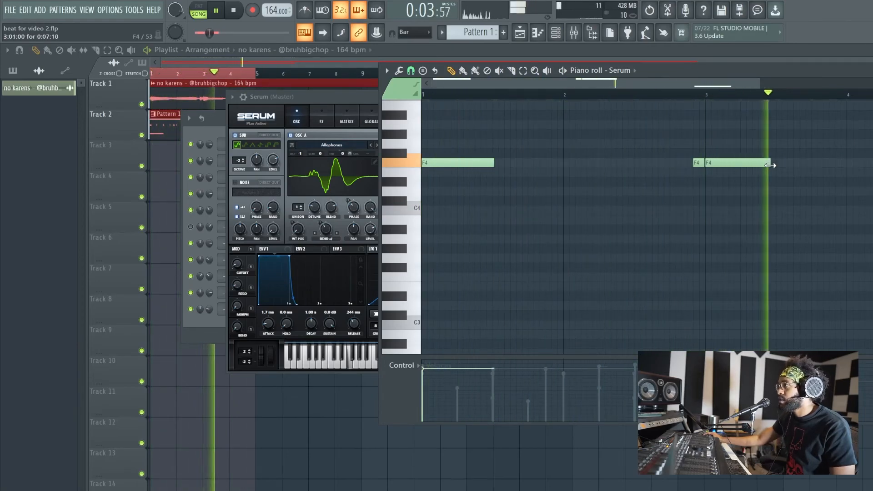
Shorten the first F4 note to about a third of a bar and the third F4 note to about a quarter bar
{"action": "left_click_drag", "start_coordinate": [769, 165], "coordinate": [750, 163]}
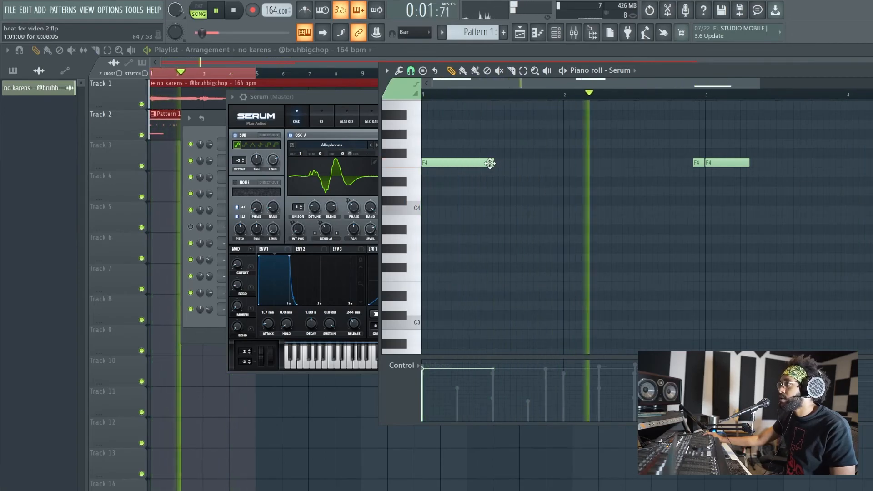
{"action": "left_click_drag", "start_coordinate": [499, 164], "coordinate": [469, 171]}
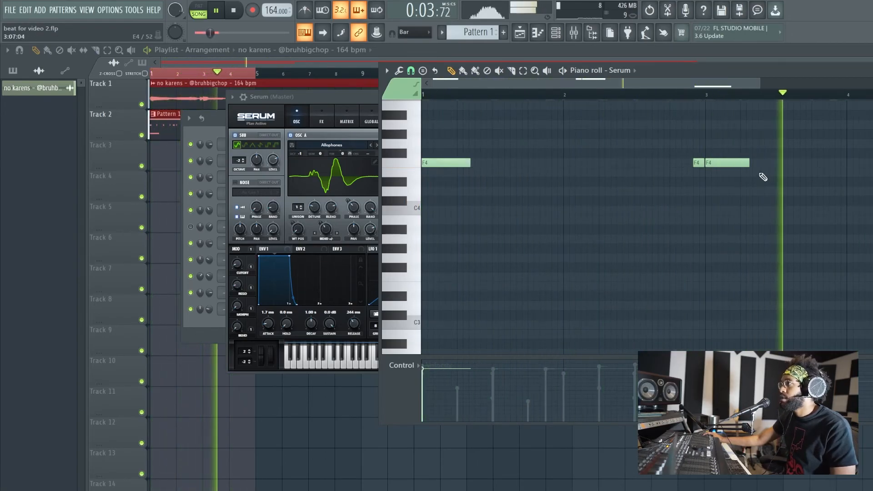
{"action": "left_click_drag", "start_coordinate": [748, 165], "coordinate": [737, 170]}
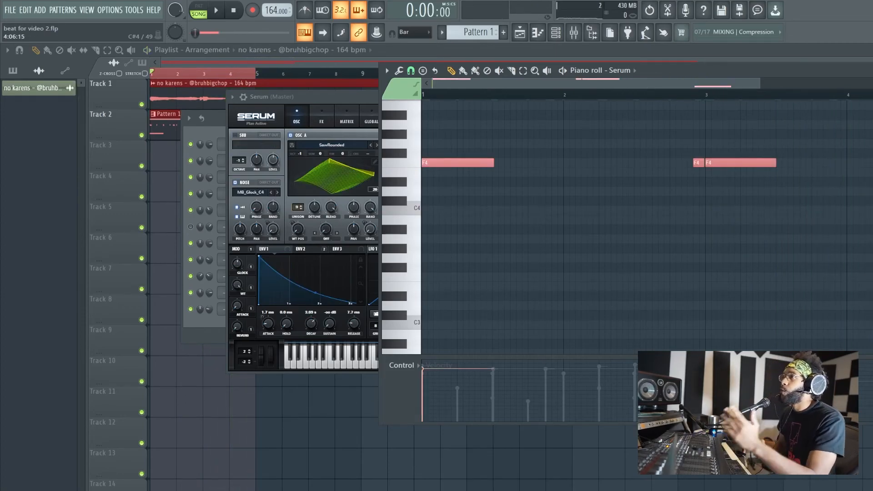
Close the piano roll and Serum windows, open the 164 BPM sample's channel settings, and lower its pitch by roughly four semitones
{"action": "key", "text": "Escape"}
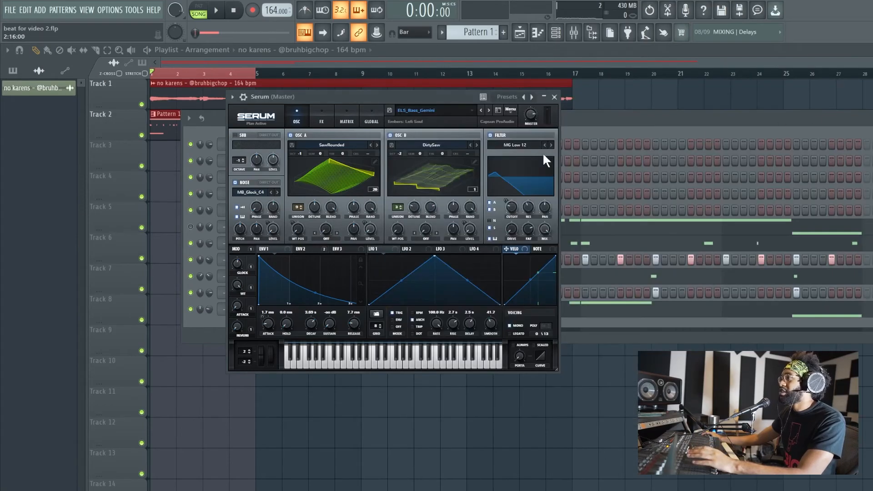
{"action": "left_click", "coordinate": [563, 97]}
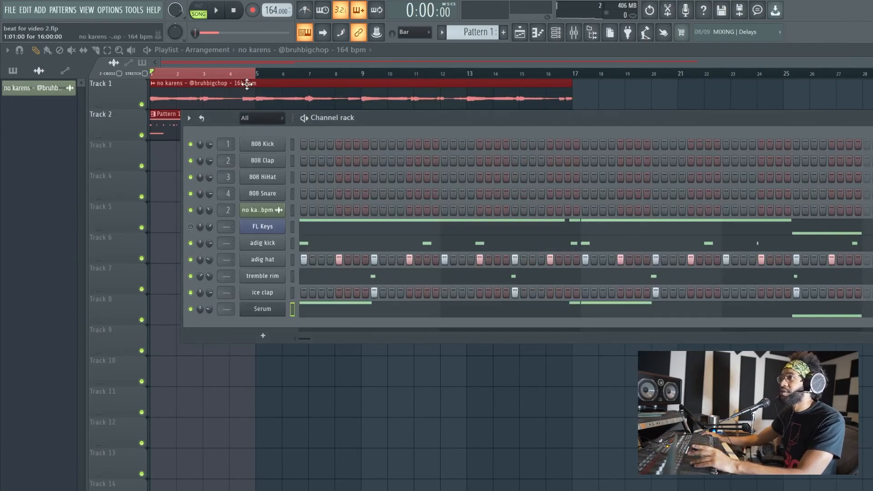
{"action": "left_click", "coordinate": [175, 89]}
{"action": "double_click", "coordinate": [176, 90]}
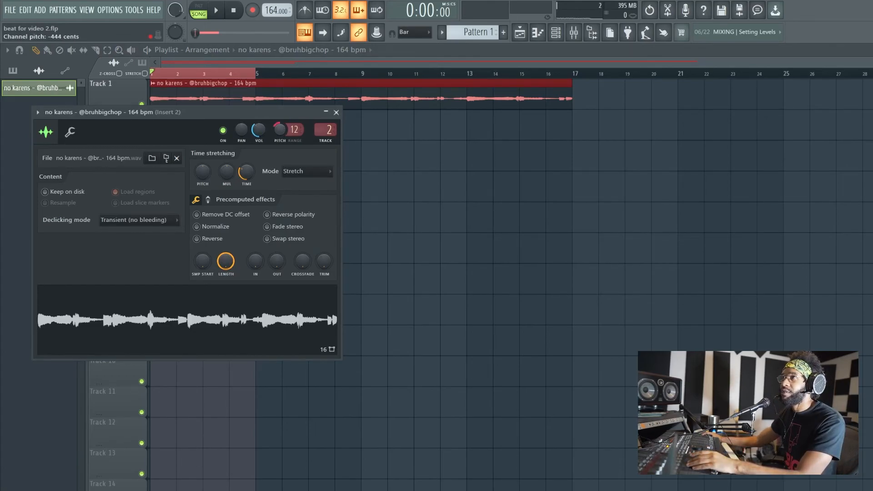
{"action": "left_click_drag", "start_coordinate": [276, 132], "coordinate": [276, 132]}
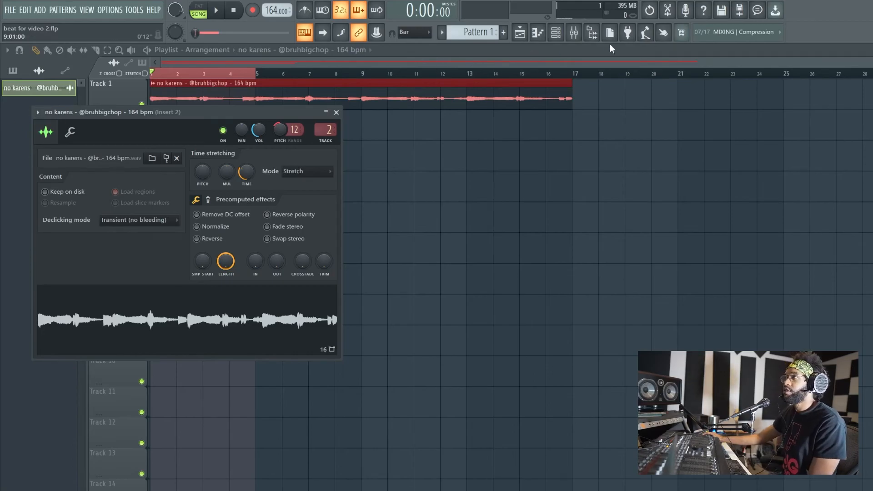
Transpose all notes in the Serum piano roll down four semitones, moving the F4 notes to C#4, and play the song to check
{"action": "key", "text": "F5"}
{"action": "key", "text": "F7"}
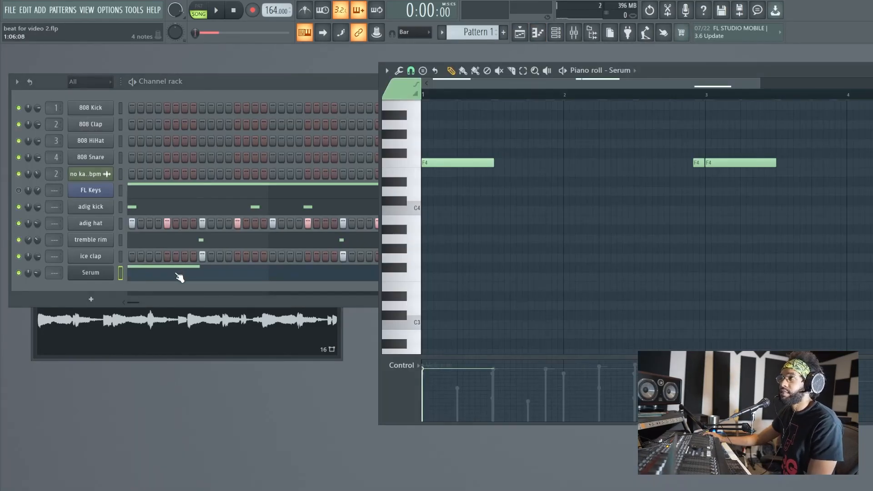
{"action": "scroll", "coordinate": [664, 240], "scroll_direction": "down", "scroll_amount": 3}
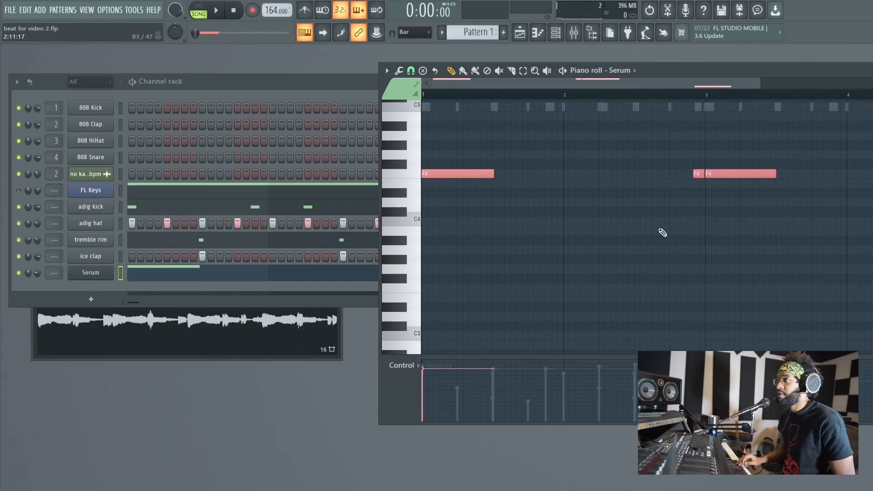
{"action": "key", "text": "shift+Down"}
{"action": "key", "text": "shift+Down"}
{"action": "key", "text": "shift+Down"}
{"action": "key", "text": "shift+Down"}
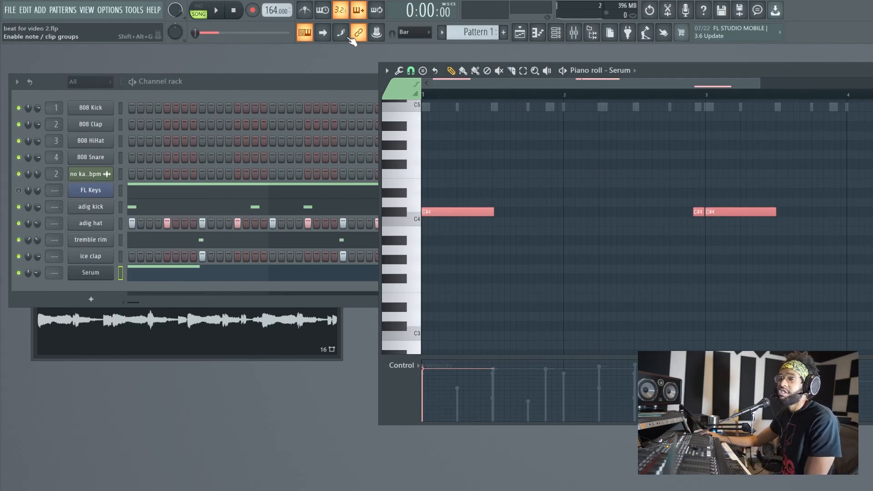
{"action": "left_click", "coordinate": [222, 13]}
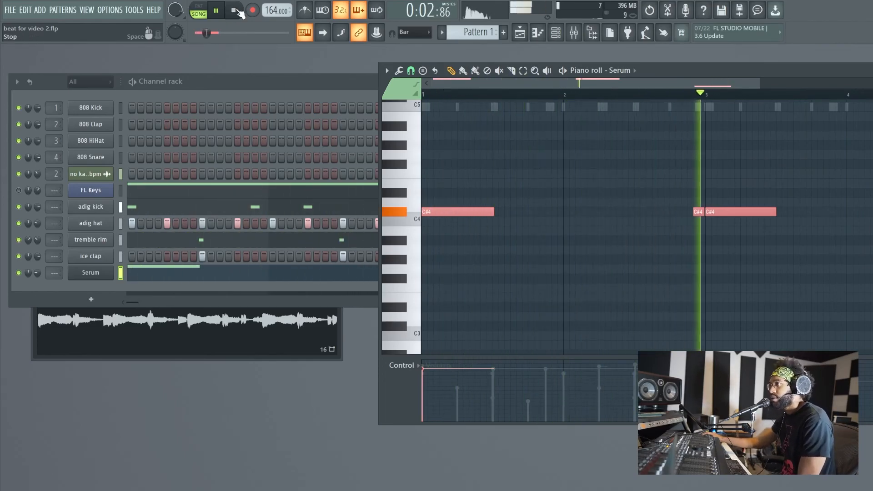
{"action": "left_click", "coordinate": [236, 11]}
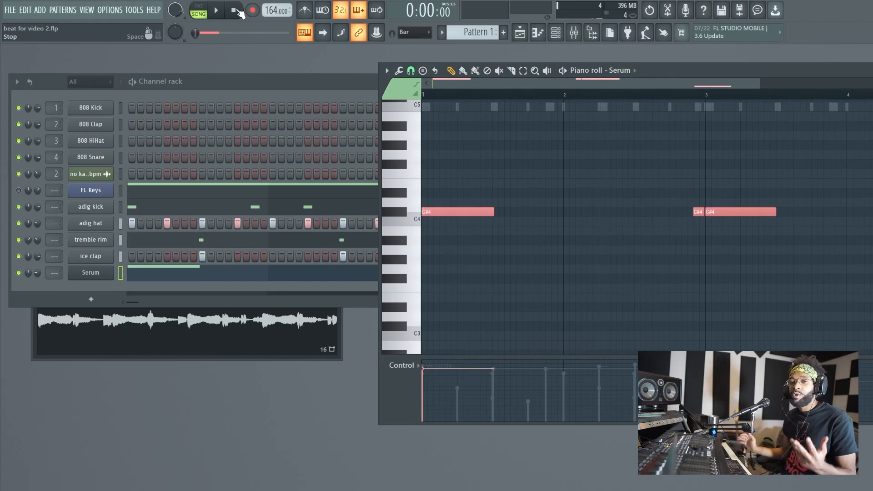